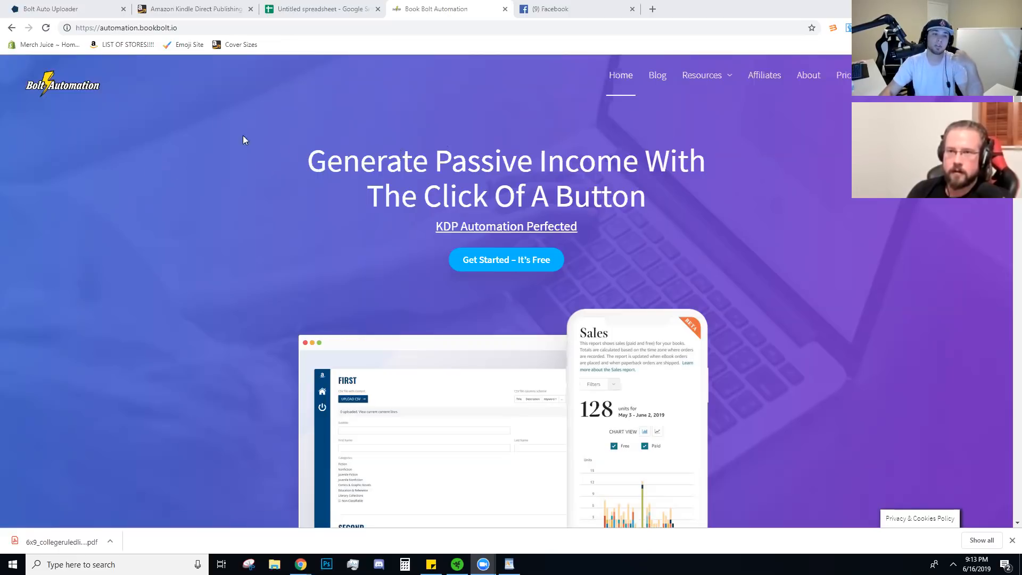
- Switch to the Bolt Auto Uploader page and look over its CSV upload, author name, category and trim size fields
{"action": "left_click", "coordinate": [54, 6]}
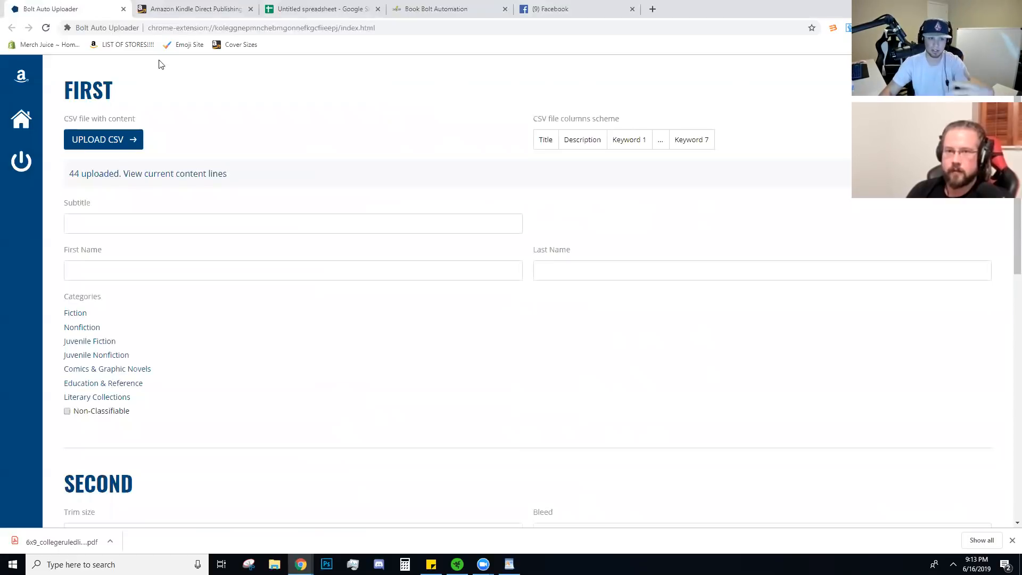
{"action": "scroll", "coordinate": [205, 94], "scroll_direction": "down", "scroll_amount": 3}
{"action": "scroll", "coordinate": [206, 95], "scroll_direction": "up", "scroll_amount": 2}
{"action": "scroll", "coordinate": [206, 95], "scroll_direction": "up", "scroll_amount": 1}
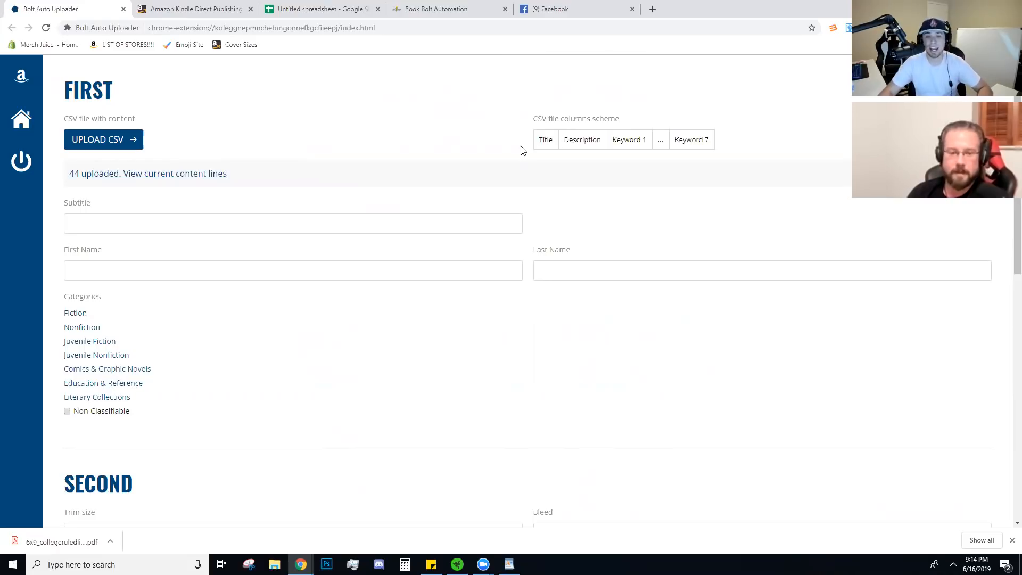
- Compare the spreadsheet's Title, Des and Key headers with the uploader's CSV file columns scheme
{"action": "left_click", "coordinate": [297, 5]}
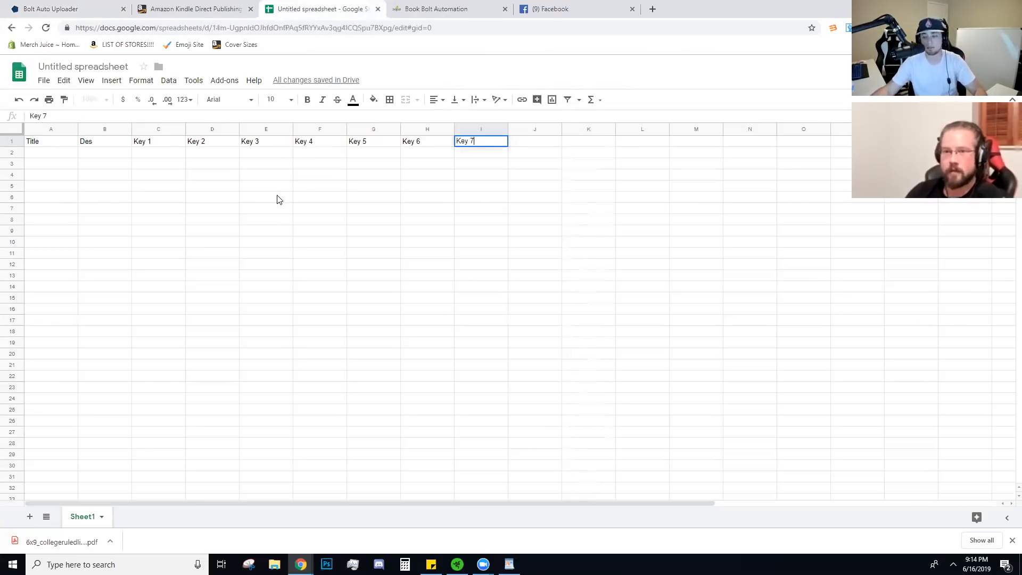
{"action": "left_click", "coordinate": [54, 145]}
{"action": "left_click", "coordinate": [105, 148]}
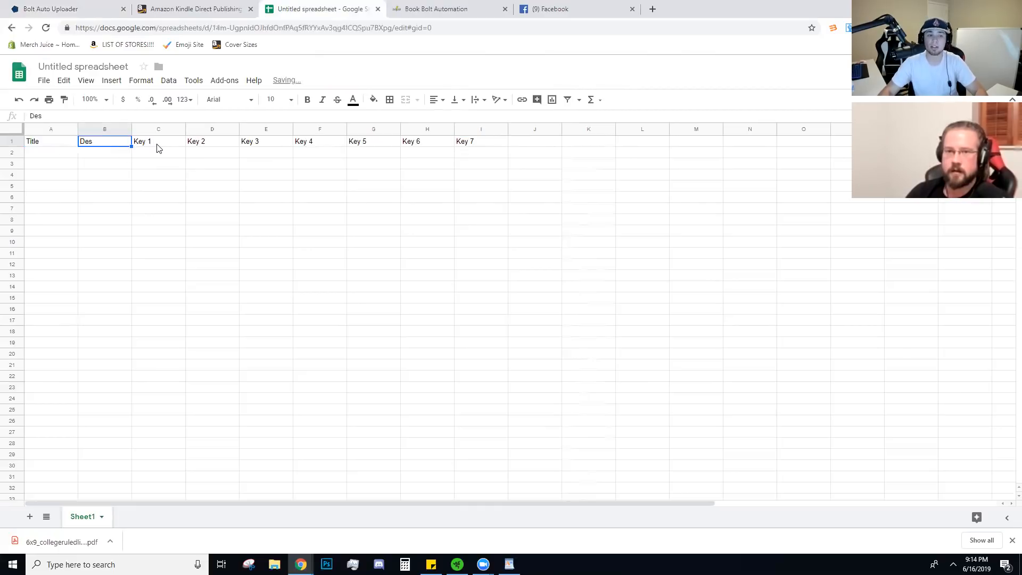
{"action": "left_click", "coordinate": [157, 147]}
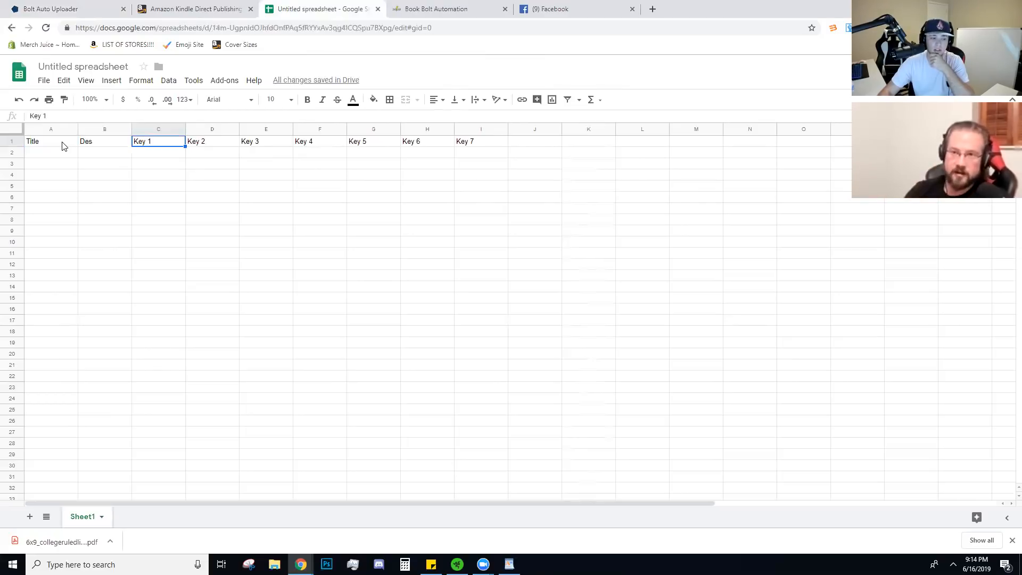
{"action": "left_click", "coordinate": [82, 5]}
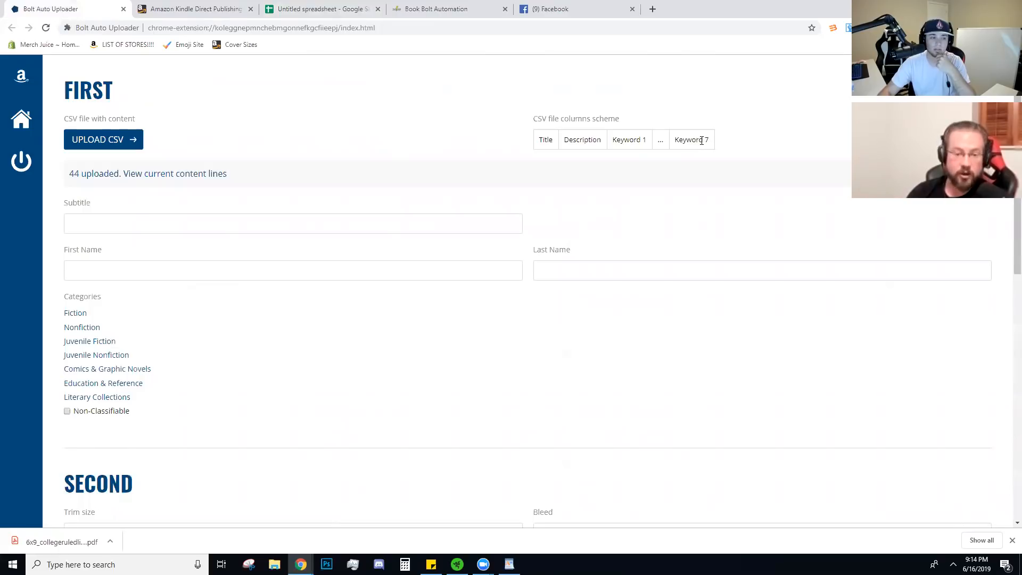
- Return to the spreadsheet and review the header row by highlighting the cells from Title through Key 7
{"action": "left_click", "coordinate": [314, 6]}
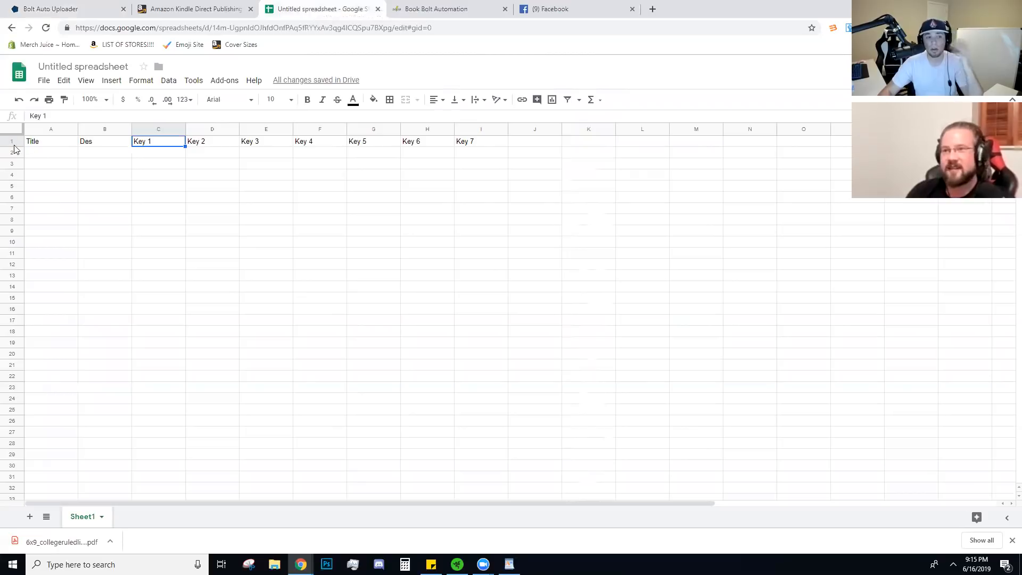
{"action": "right_click", "coordinate": [14, 140]}
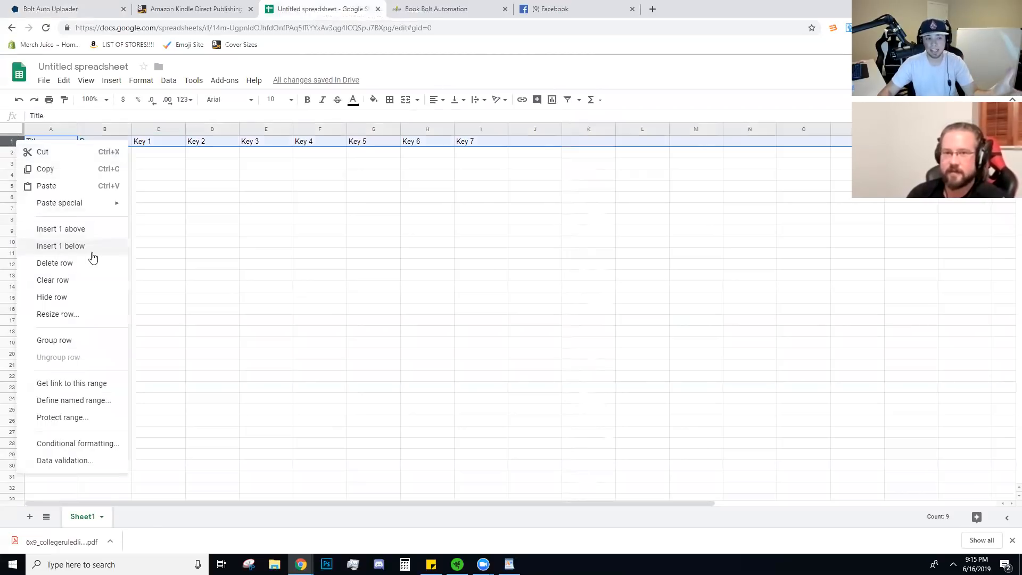
{"action": "left_click", "coordinate": [269, 218]}
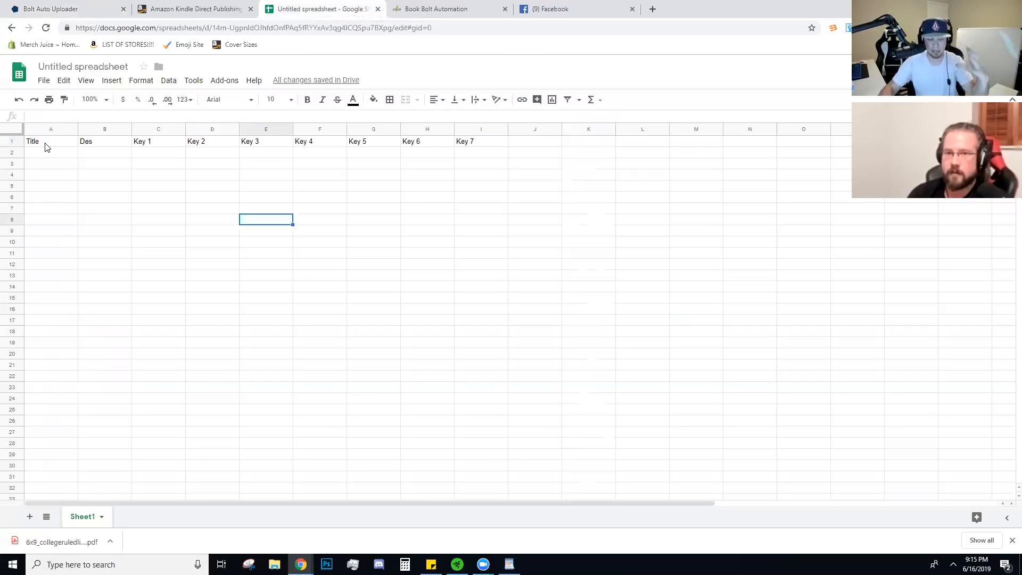
{"action": "left_click_drag", "start_coordinate": [45, 146], "coordinate": [474, 147]}
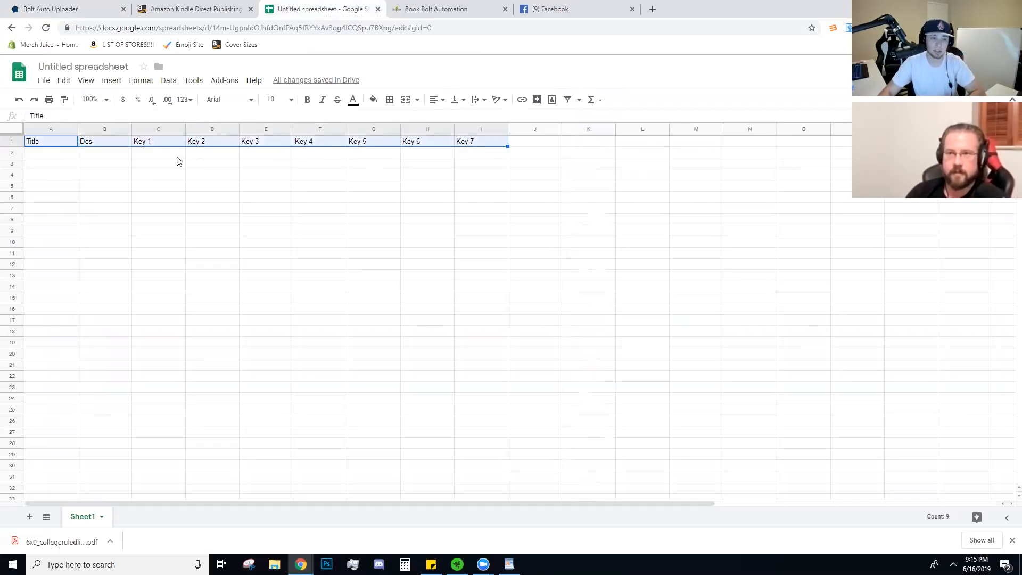
{"action": "left_click", "coordinate": [59, 154]}
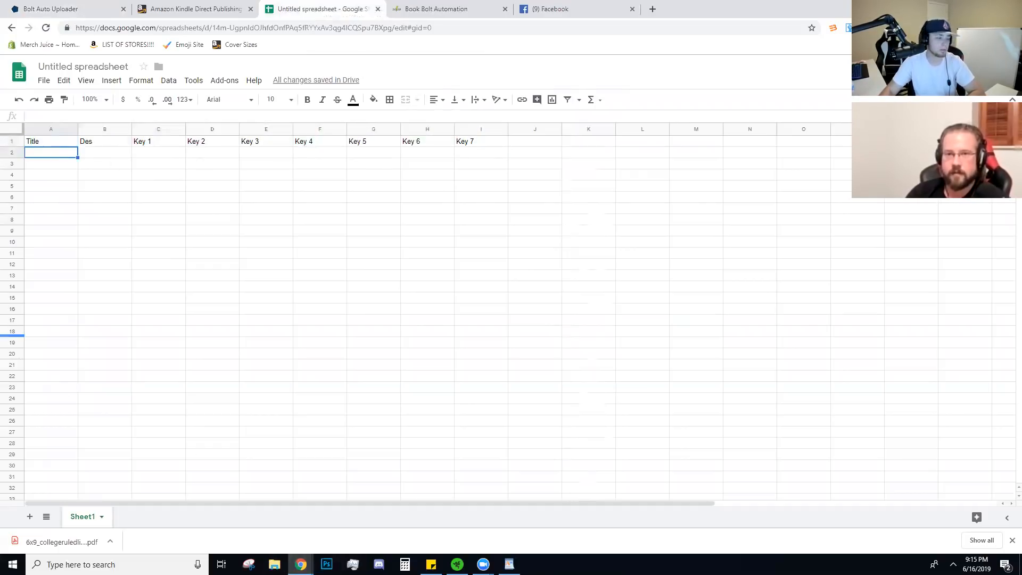
- Bring up the desktop's Example For Live folder with the cover PDFs and move its window clear of the spreadsheet
{"action": "key", "text": "super+e"}
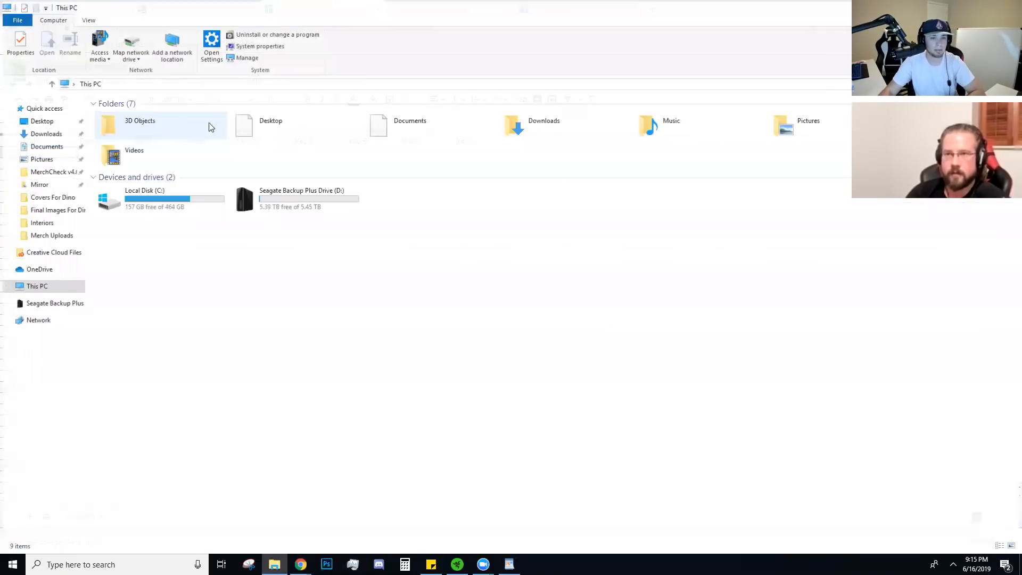
{"action": "key", "text": "alt+Tab"}
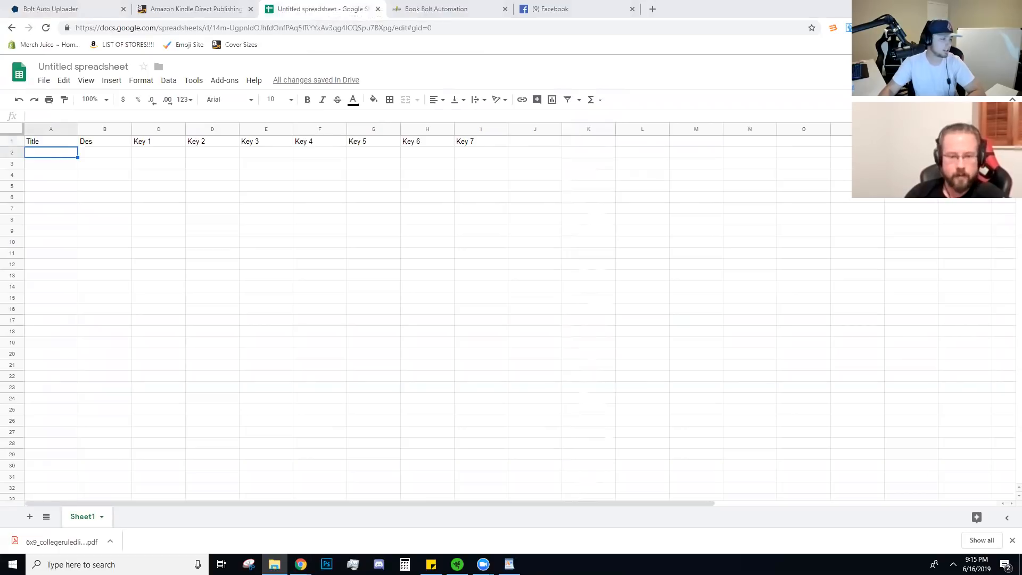
{"action": "key", "text": "alt+Tab"}
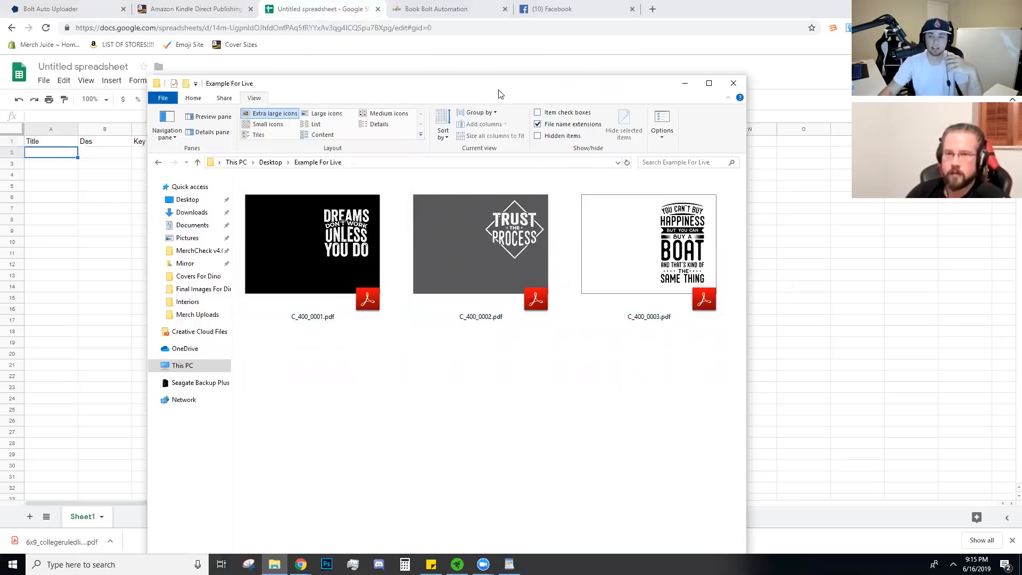
{"action": "left_click_drag", "start_coordinate": [500, 94], "coordinate": [817, 180]}
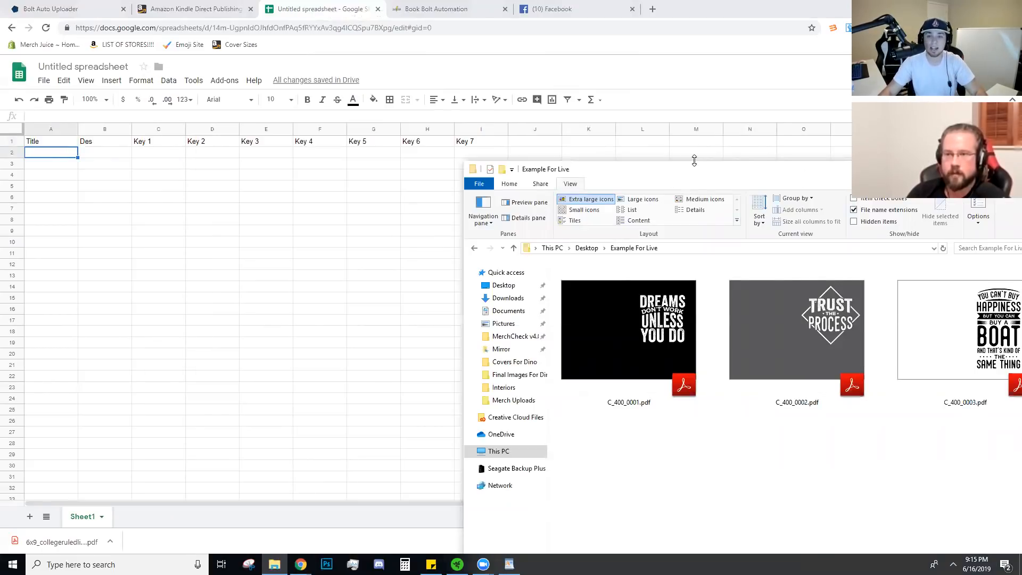
{"action": "left_click_drag", "start_coordinate": [679, 170], "coordinate": [1021, 170]}
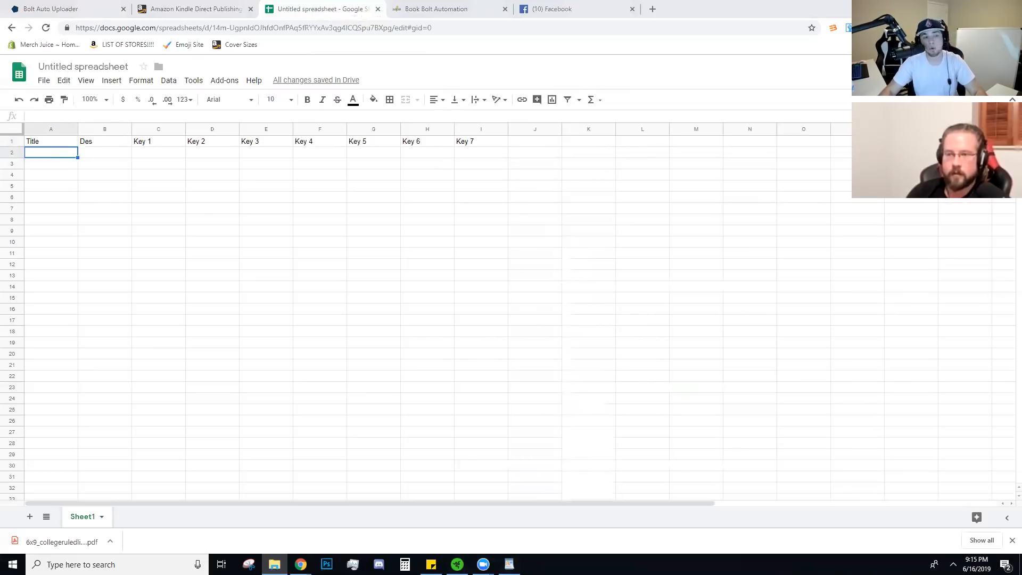
- Enter the first two book titles in A2 and A3: "Dreams Don't Work Unless You Do" and "Trust The Process"
{"action": "left_click", "coordinate": [62, 152]}
{"action": "type", "text": "Dreams Don't WOr"}
{"action": "key", "text": "BackSpace"}
{"action": "key", "text": "BackSpace"}
{"action": "type", "text": "ork Unless You Do"}
{"action": "key", "text": "Return"}
{"action": "type", "text": "Trust The Process"}
{"action": "key", "text": "Return"}
- Enter "You Can't Buy Happiness But You Can Buy A Boat And That's Kind Of The Same Thing" as the title in A4
{"action": "type", "text": "Y"}
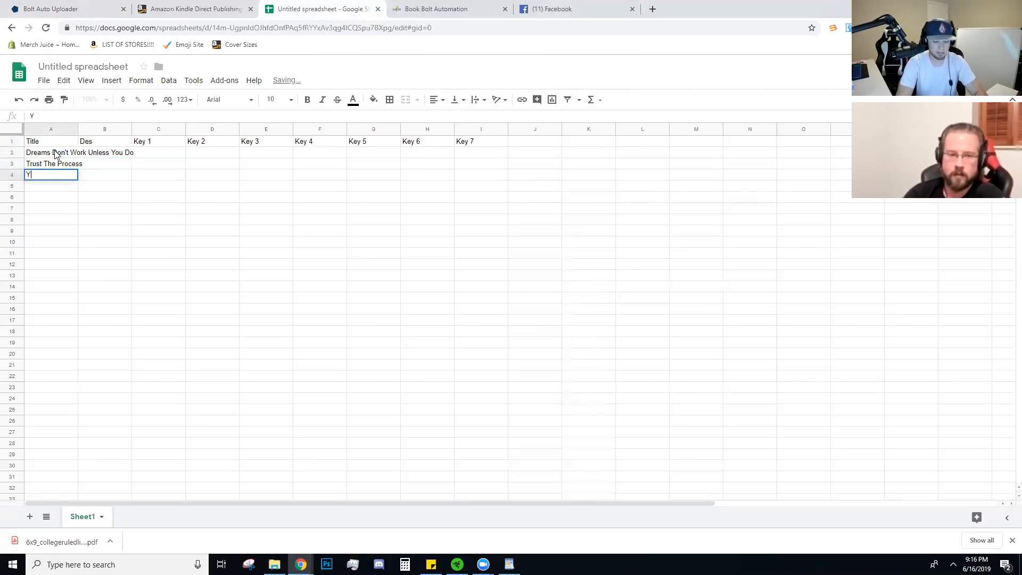
{"action": "type", "text": "ou Can't Buy H"}
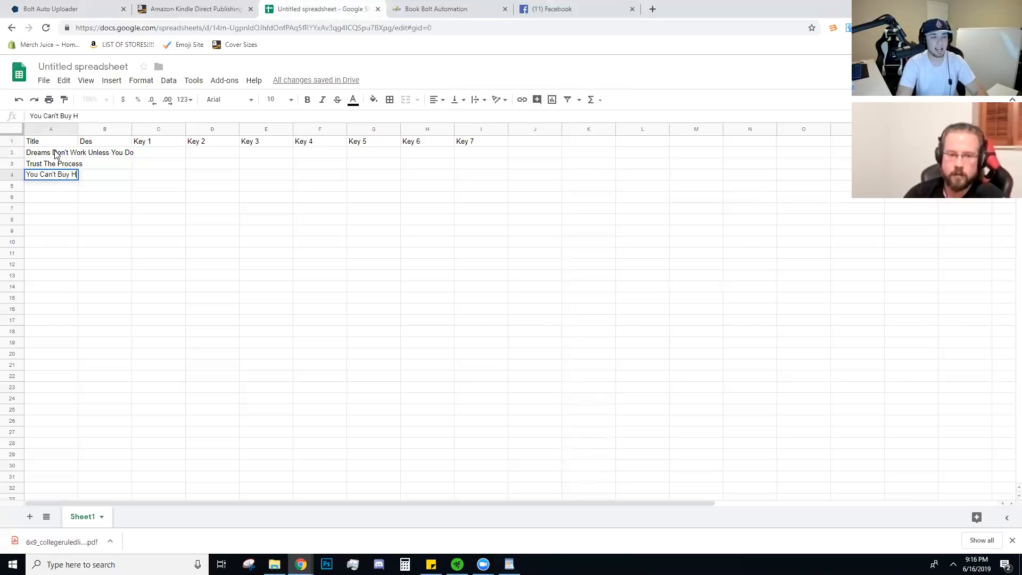
{"action": "type", "text": "appiness But"}
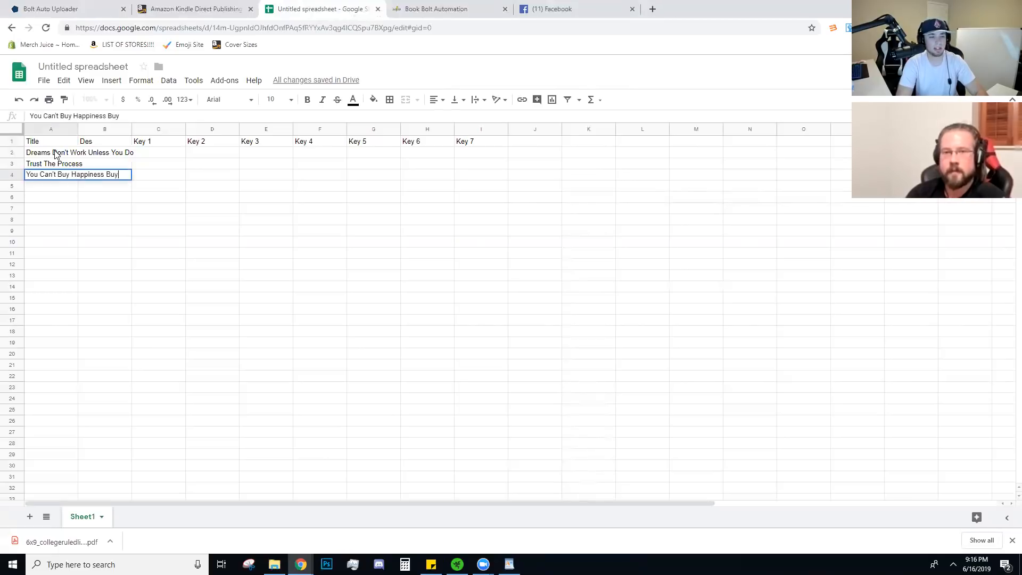
{"action": "type", "text": " Y"}
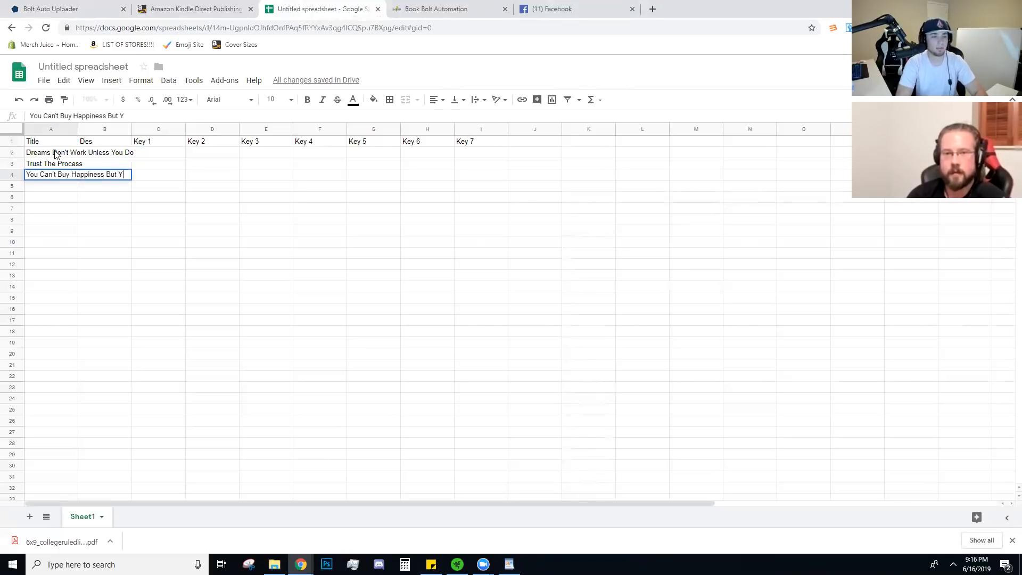
{"action": "type", "text": "ou Can Buy A "}
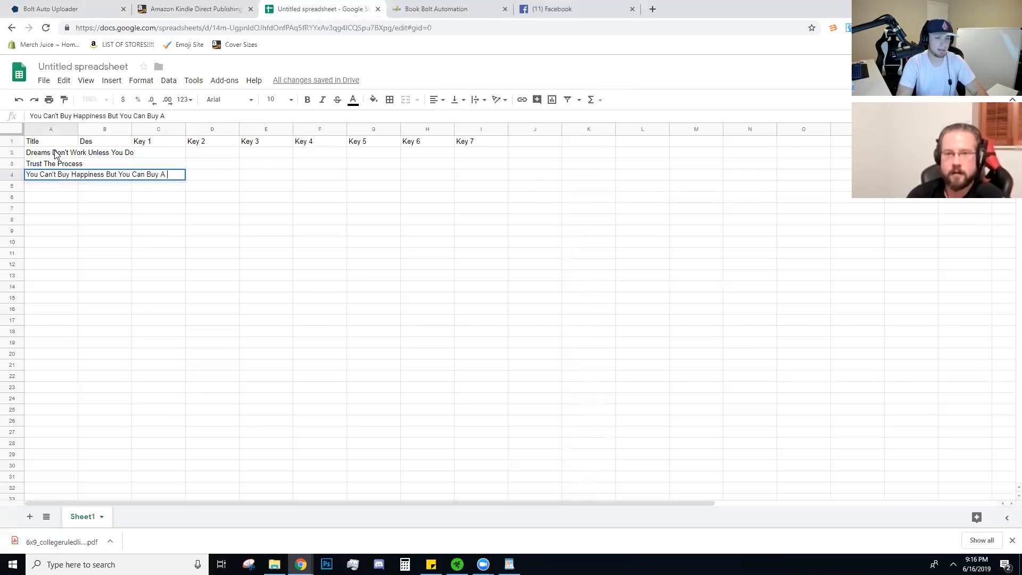
{"action": "type", "text": "Boat And Th"}
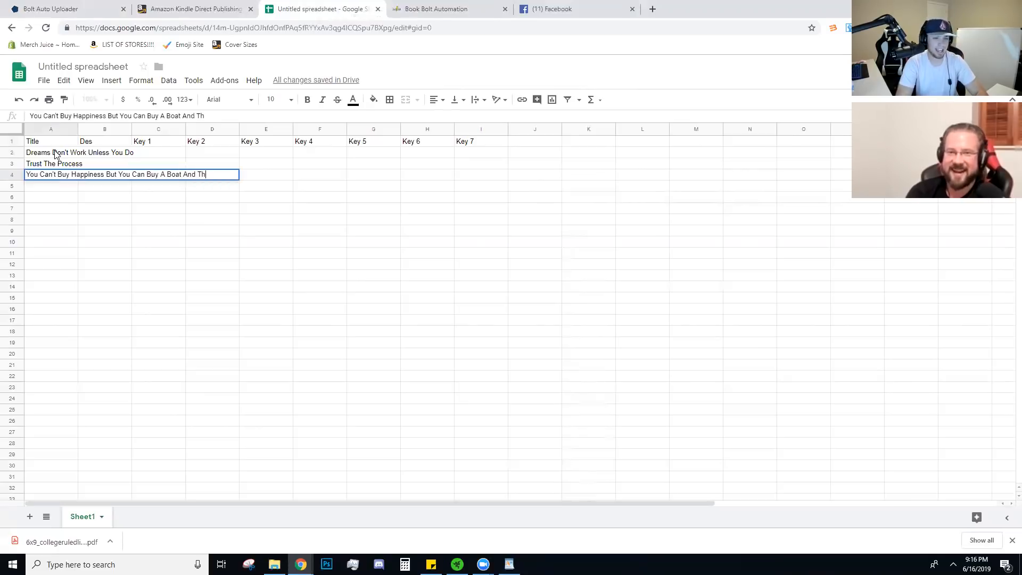
{"action": "type", "text": "at's"}
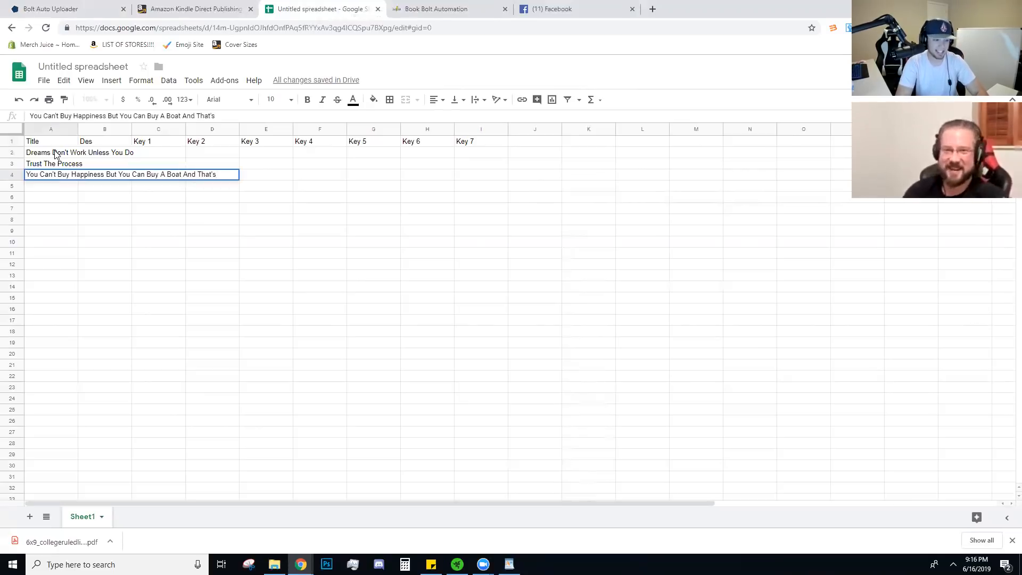
{"action": "type", "text": " Kind Of The "}
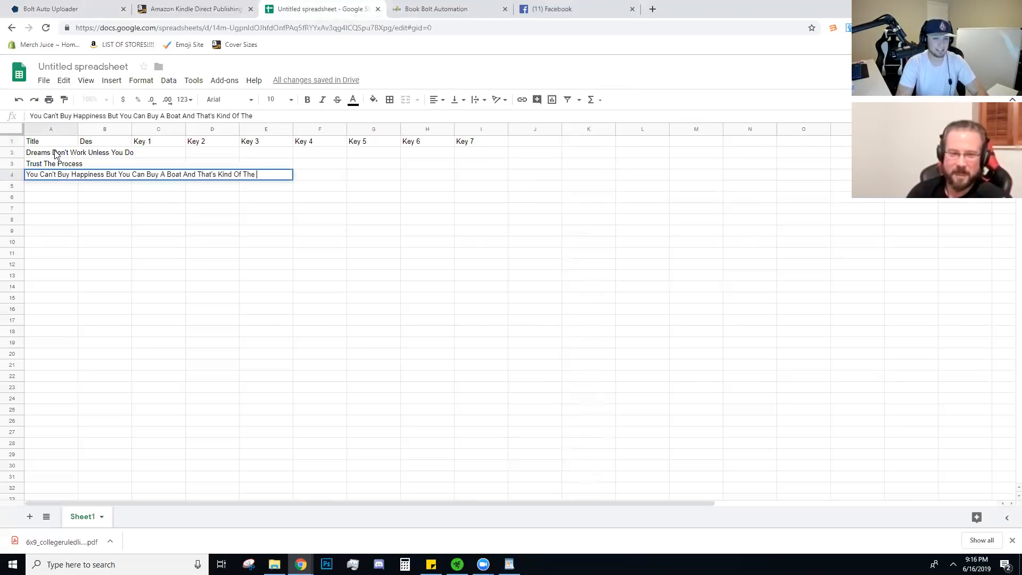
{"action": "type", "text": "Same Thing"}
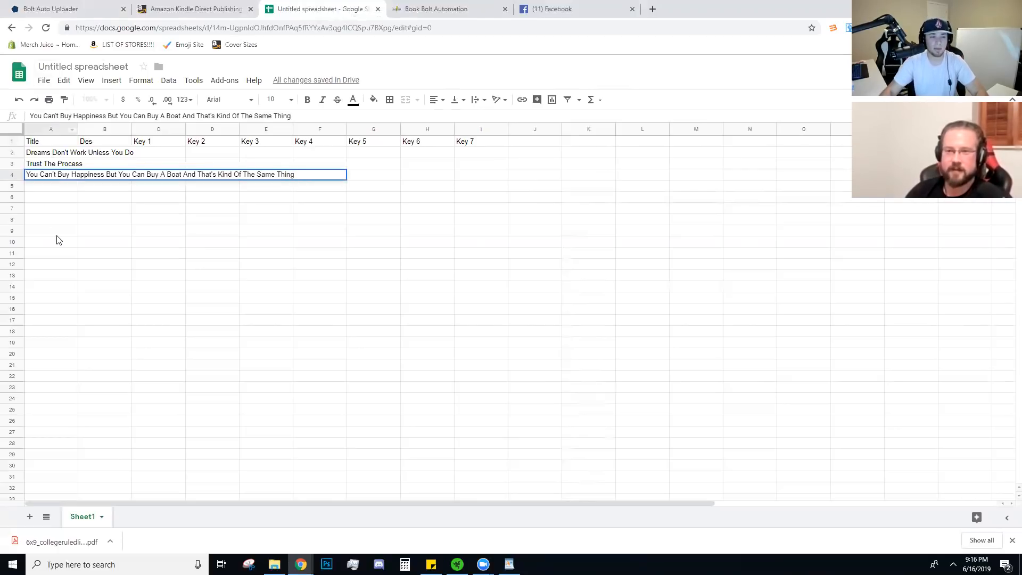
{"action": "left_click", "coordinate": [58, 236]}
- Set the text wrapping of the three title cells A2 to A4 to Clip
{"action": "left_click_drag", "start_coordinate": [40, 154], "coordinate": [54, 175]}
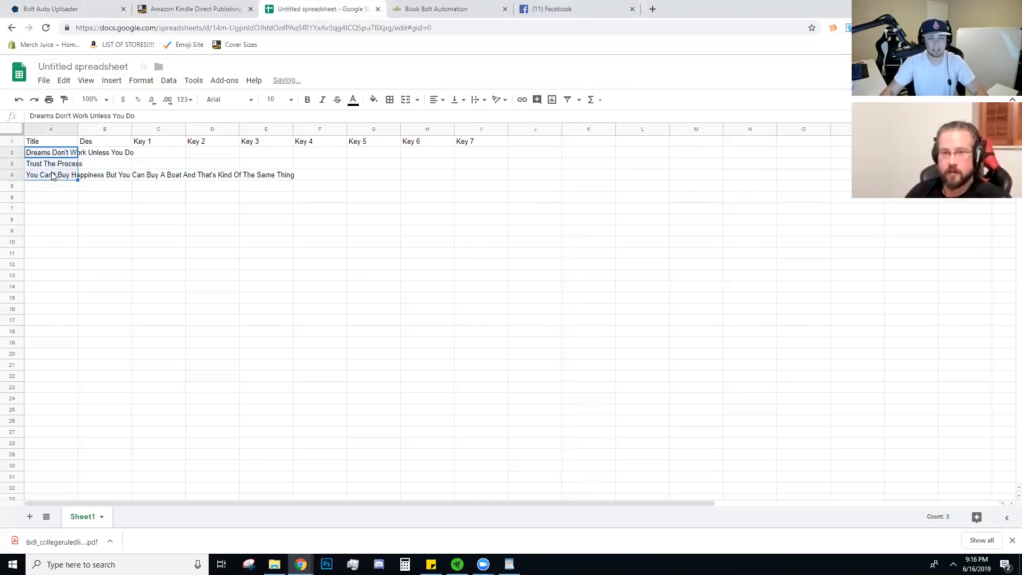
{"action": "left_click", "coordinate": [141, 79]}
{"action": "mouse_move", "coordinate": [208, 263]}
{"action": "left_click", "coordinate": [282, 300]}
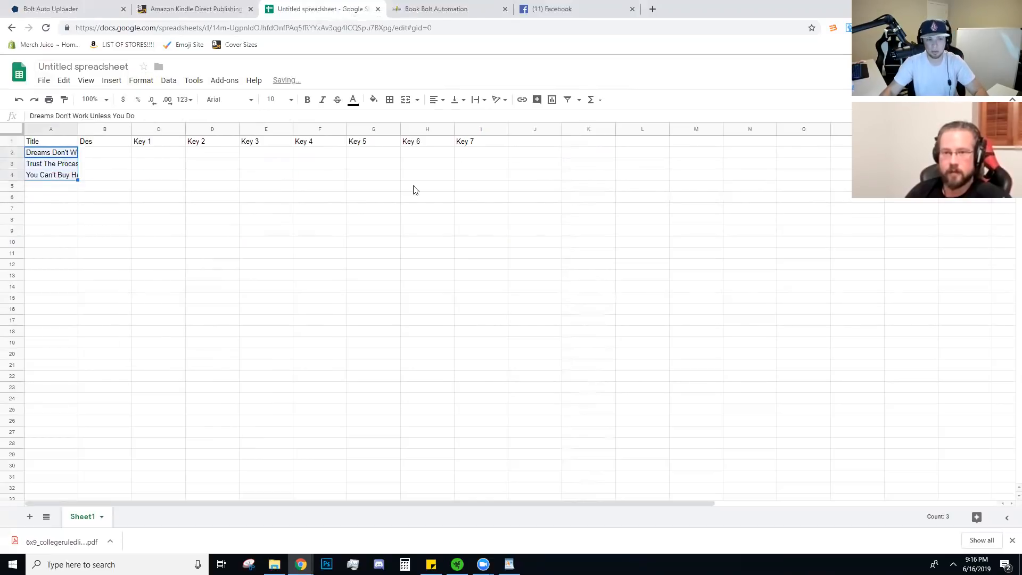
{"action": "left_click", "coordinate": [218, 232]}
- Enter "Grab this awesome 6x9 120 page count notebook for yourself or someone you know that loves to work hard." as the description in B2
{"action": "left_click", "coordinate": [102, 154]}
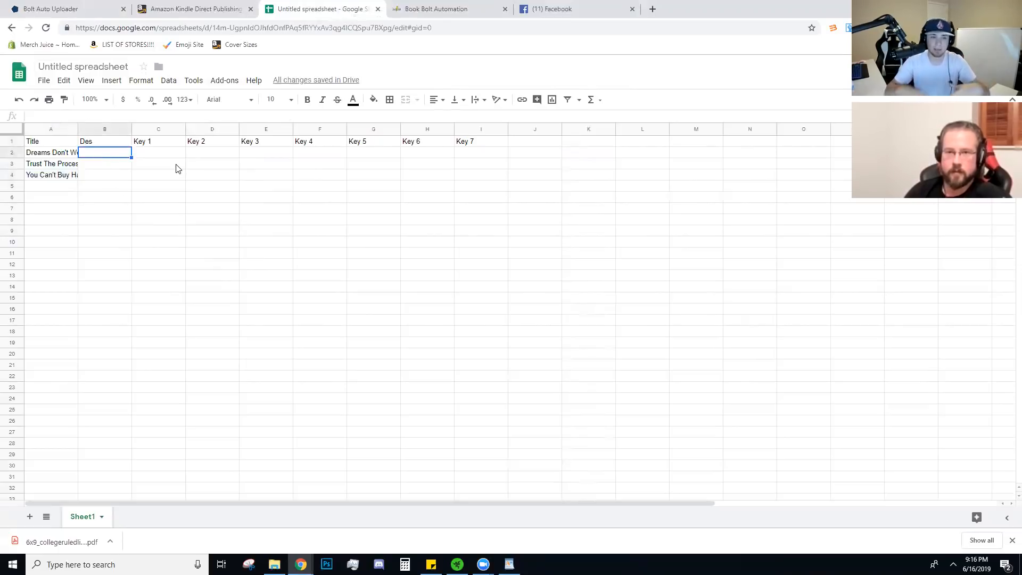
{"action": "type", "text": "G"}
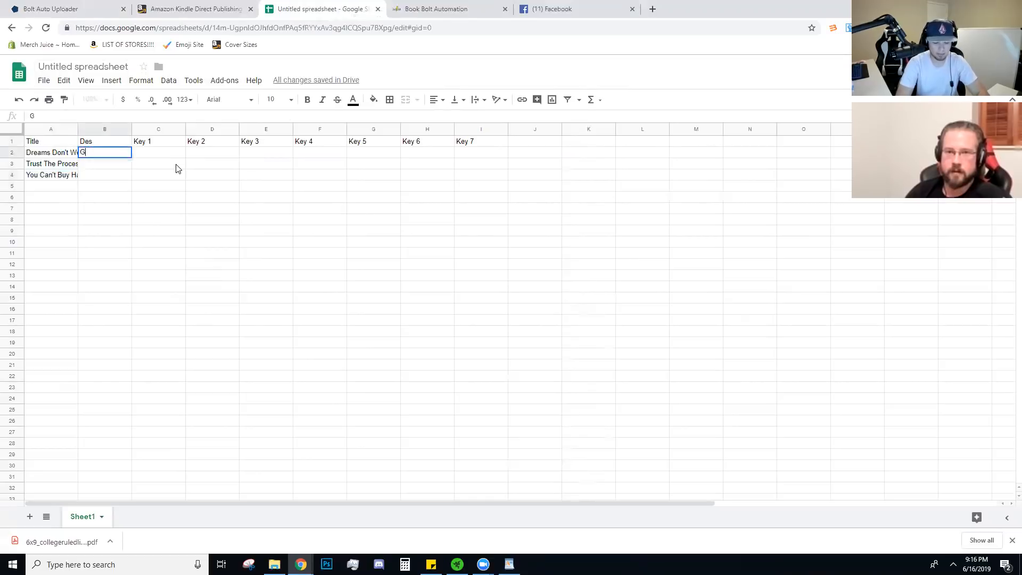
{"action": "type", "text": "rab this awesome "}
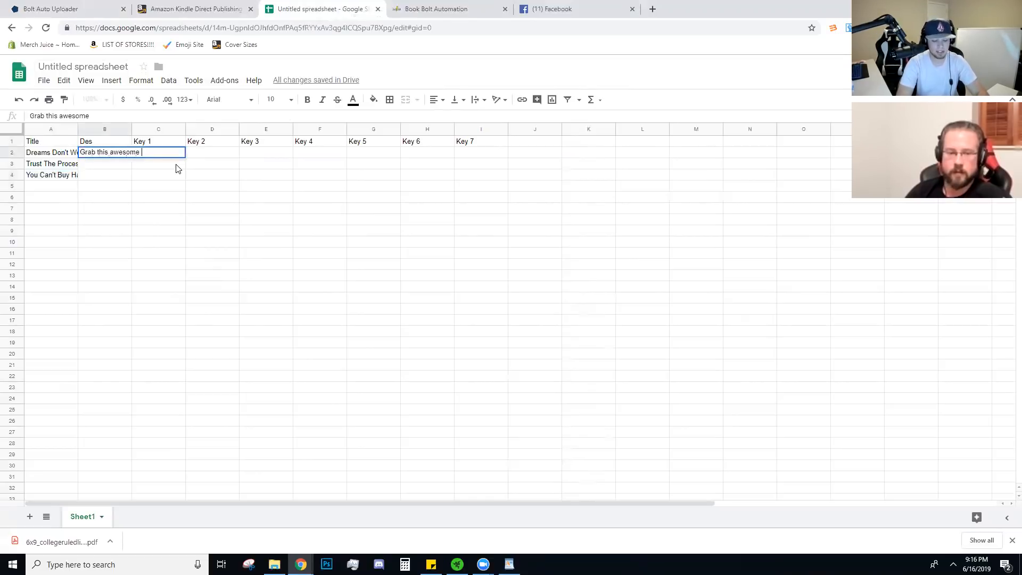
{"action": "type", "text": "6x9 120 pa"}
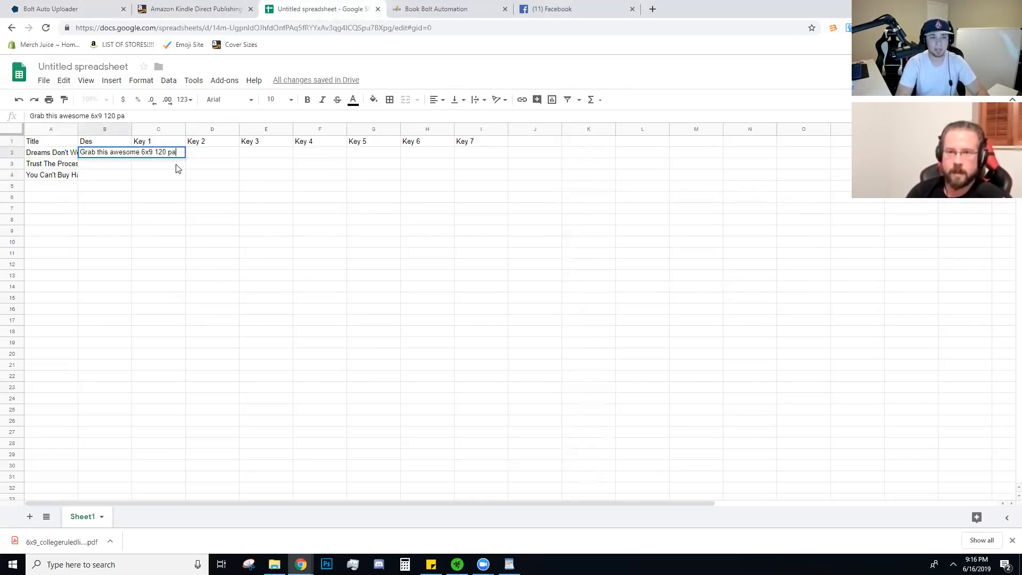
{"action": "type", "text": "ge count noteboo"}
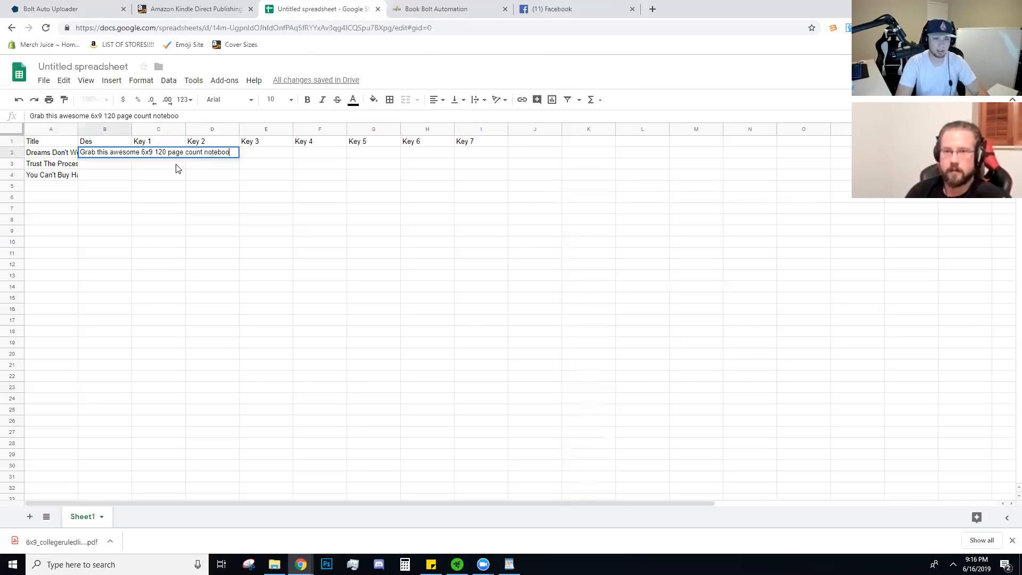
{"action": "type", "text": "k for yours"}
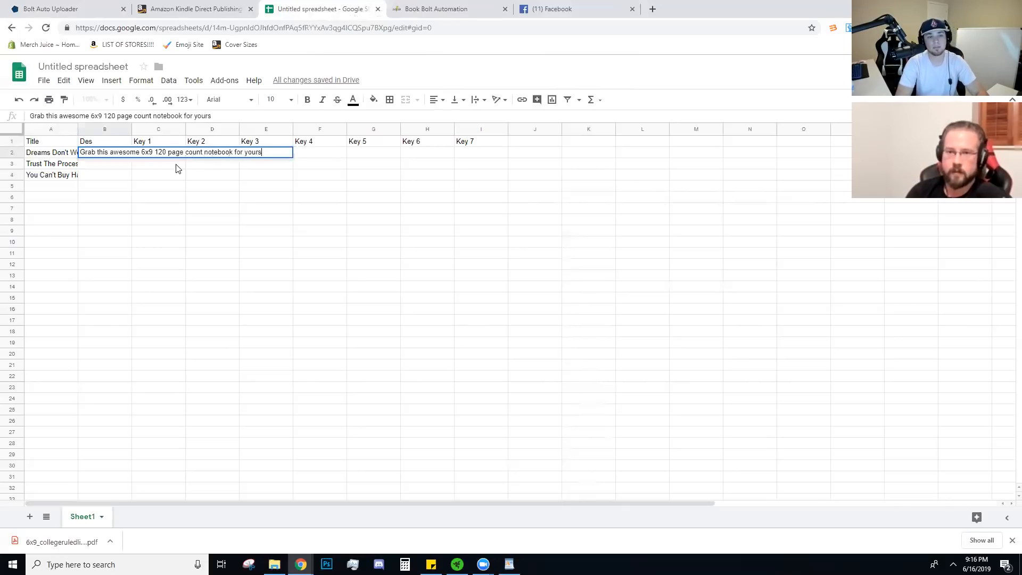
{"action": "type", "text": "elf or someone yo"}
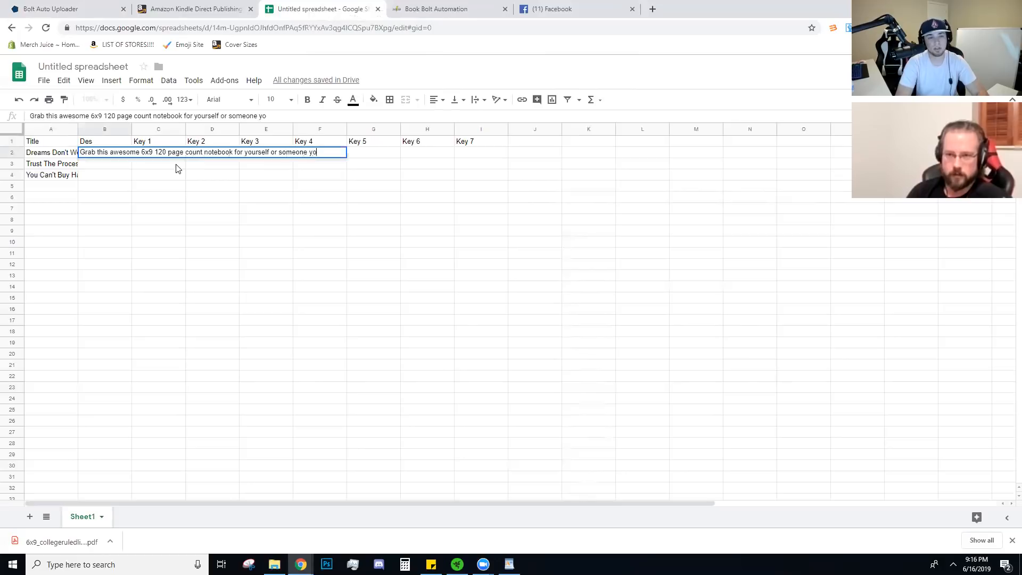
{"action": "type", "text": "u know that loves to work har"}
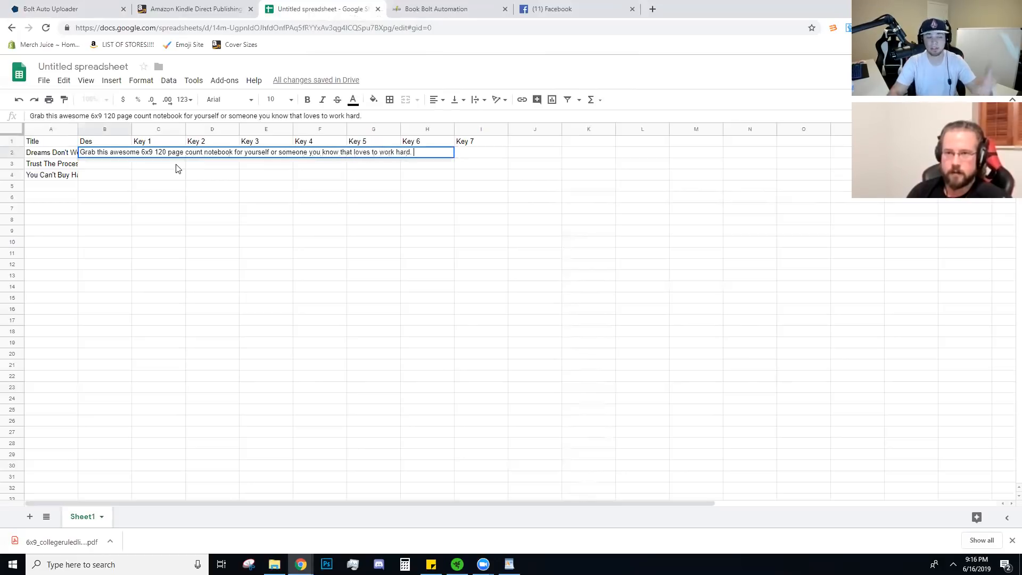
{"action": "type", "text": "d."}
{"action": "key", "text": "Return"}
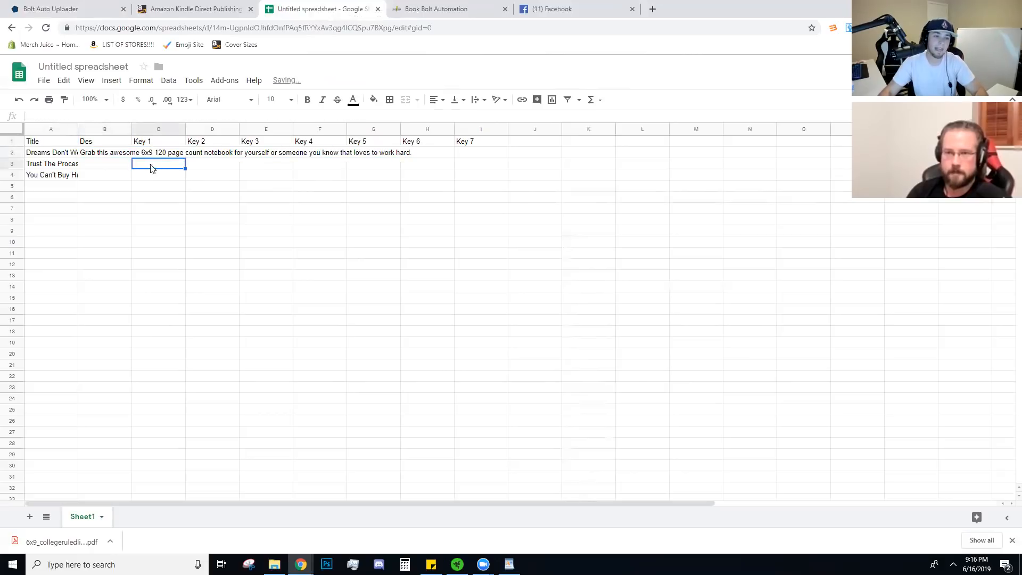
{"action": "left_click", "coordinate": [108, 155]}
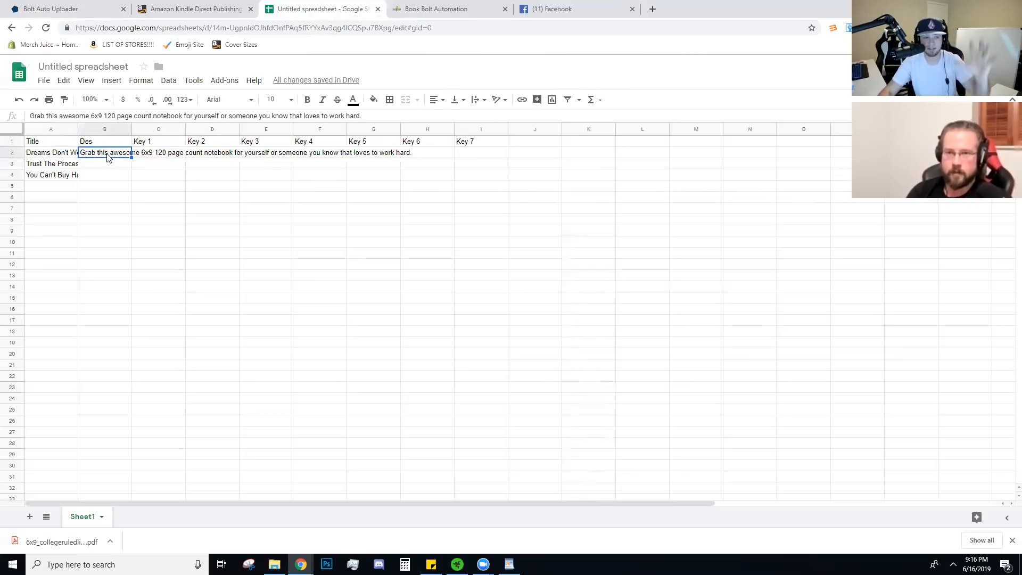
- In B3, enter "This notebook is meant for hardworkers and hardworkers only. If you don't trust the process you will fail! 6x9 120 page count lined notebook"
{"action": "left_click", "coordinate": [107, 167]}
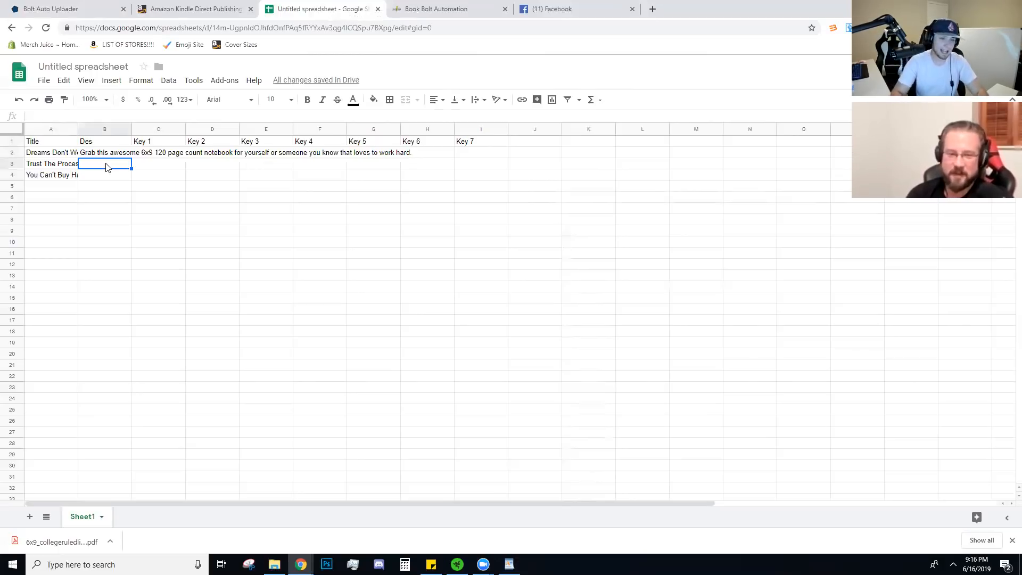
{"action": "type", "text": "This notebook is mean"}
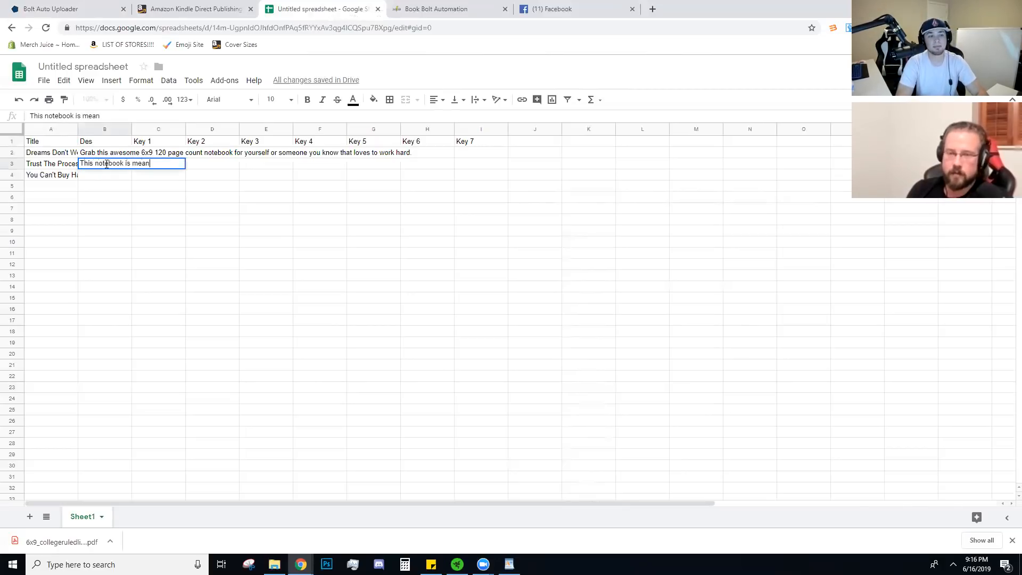
{"action": "type", "text": "t for hardworkers and hardwoe"}
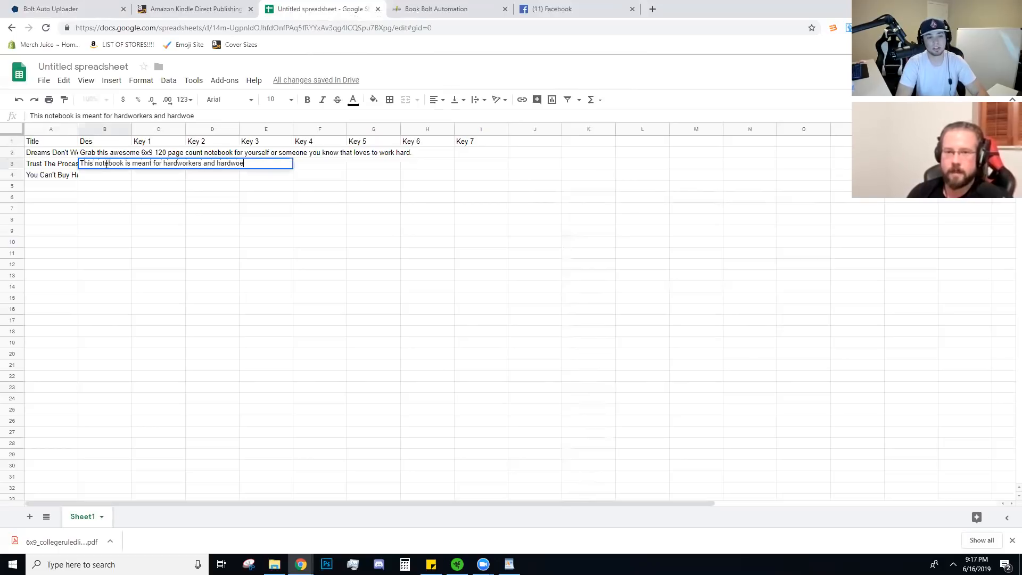
{"action": "key", "text": "BackSpace"}
{"action": "type", "text": "rkers on"}
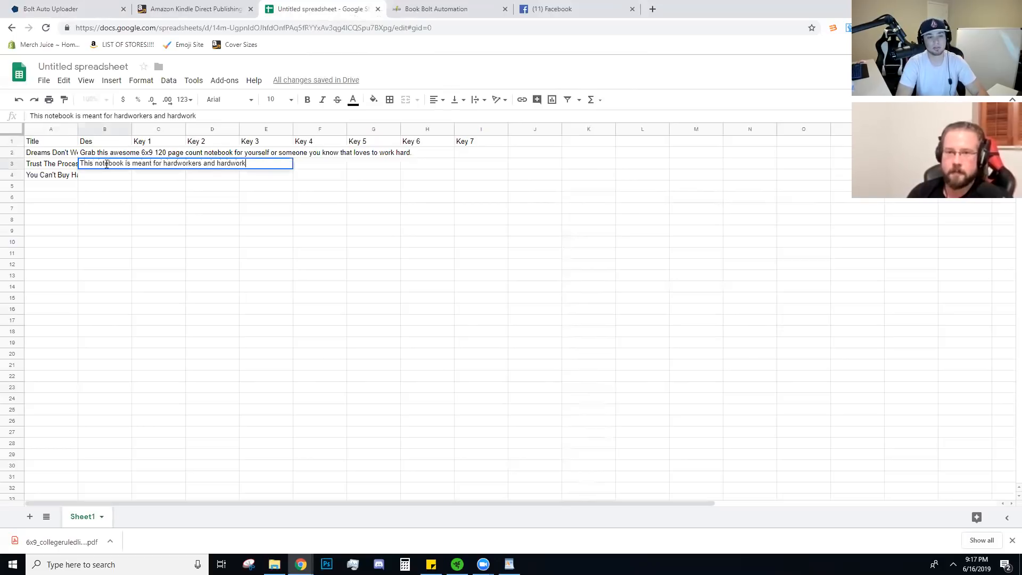
{"action": "type", "text": "ly. "}
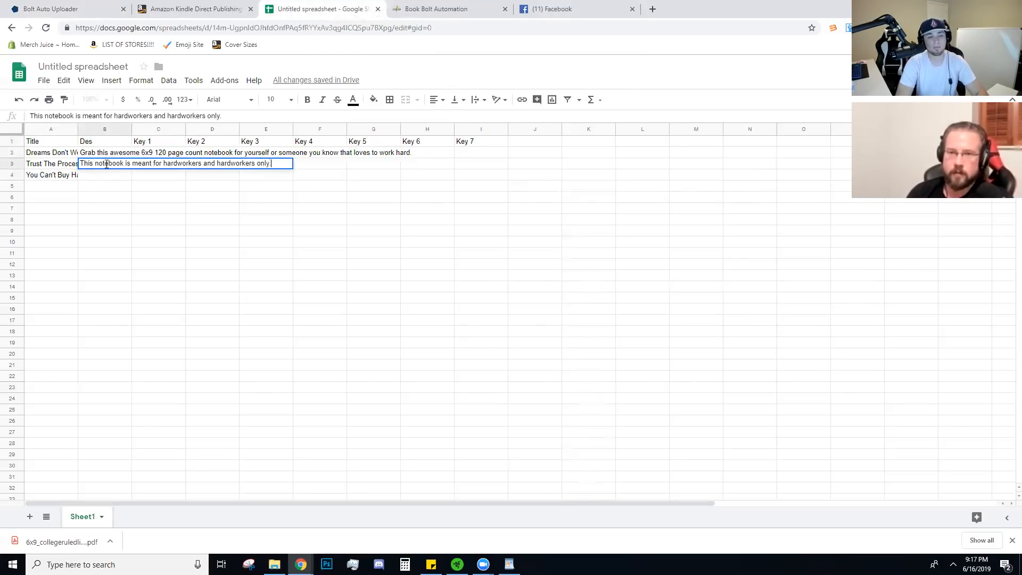
{"action": "type", "text": "If you don't tru"}
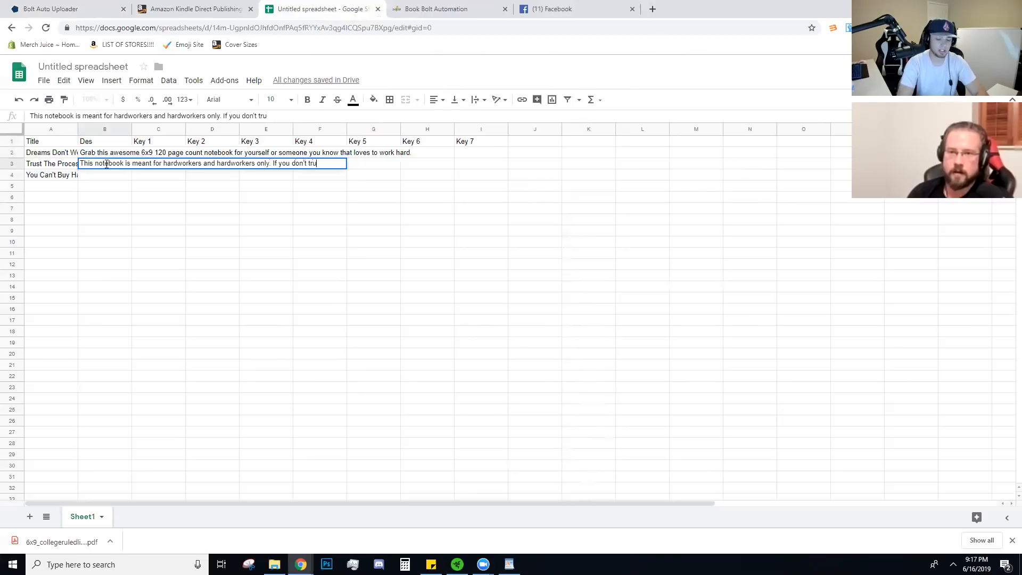
{"action": "type", "text": "st the process you wi"}
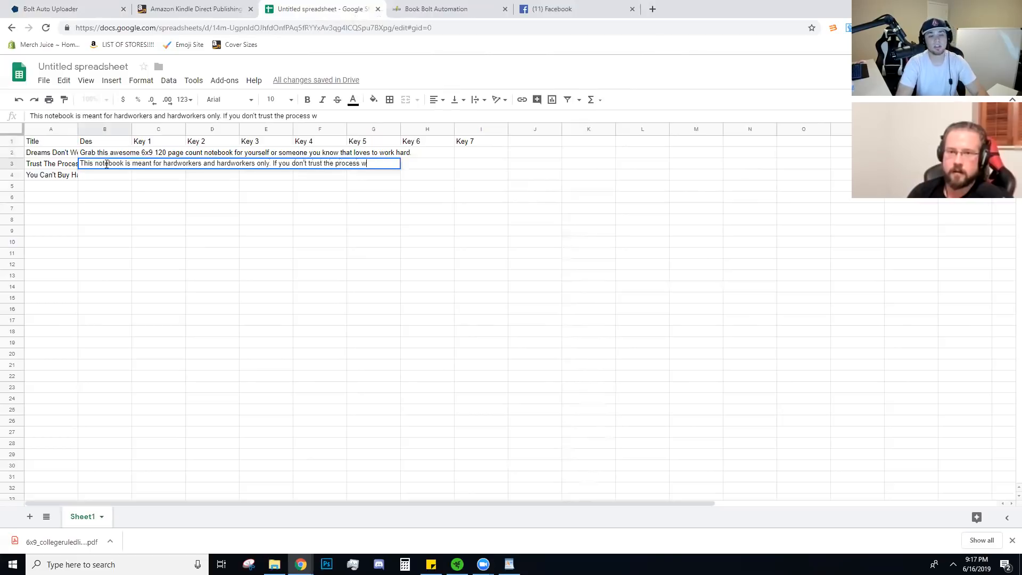
{"action": "type", "text": "ll fail!"}
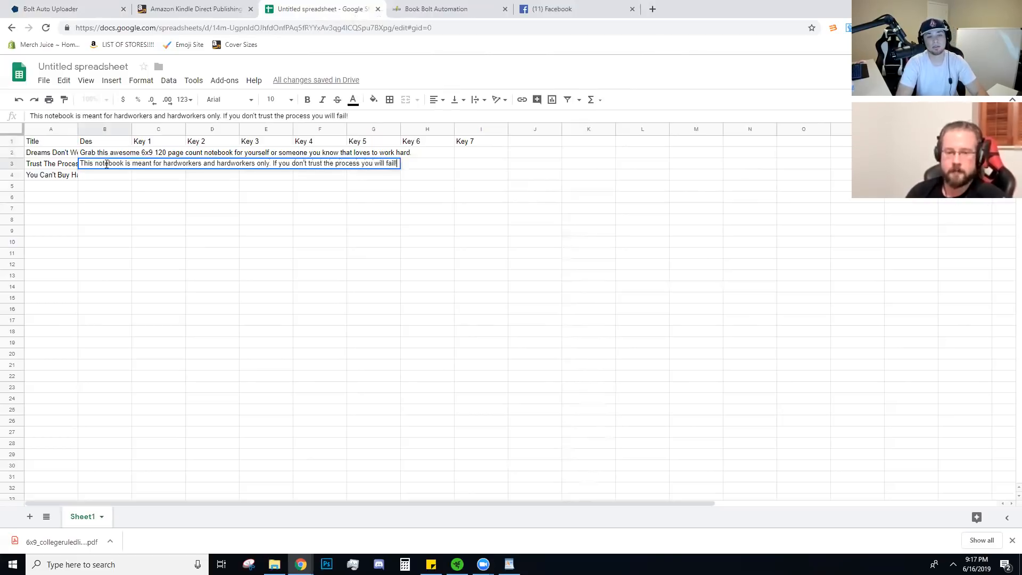
{"action": "type", "text": " 6"}
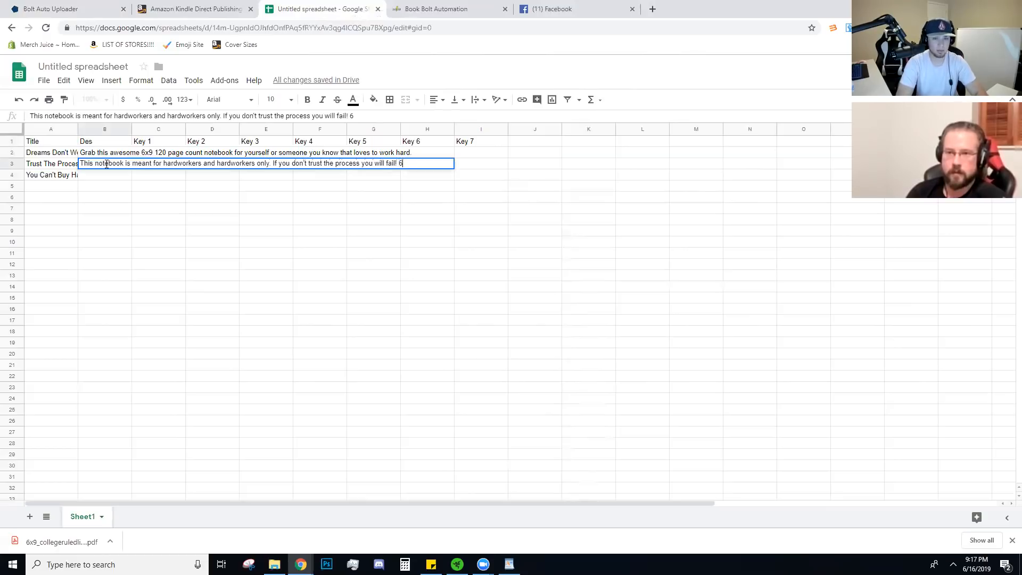
{"action": "type", "text": "x9 120 page"}
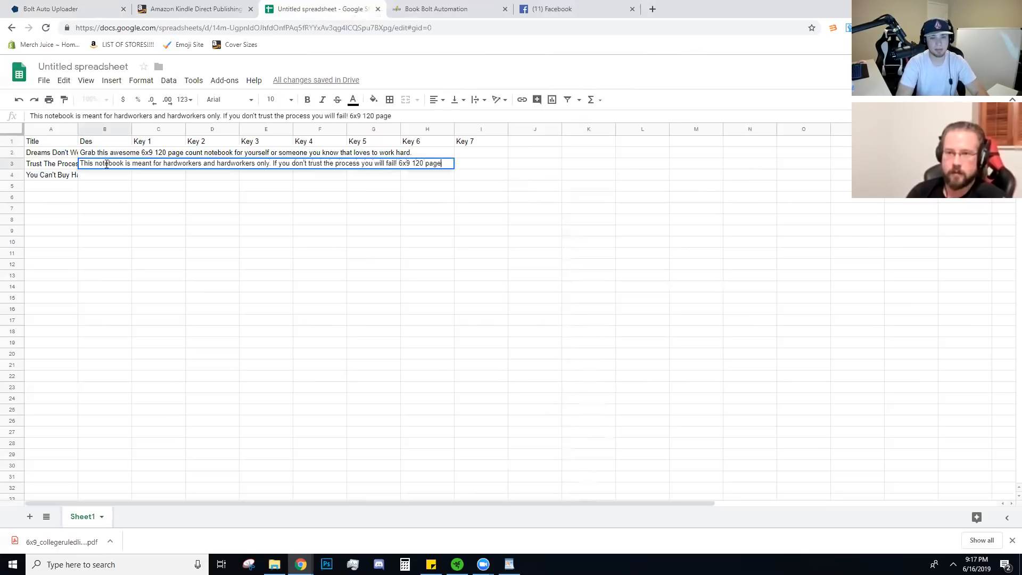
{"action": "type", "text": " count lined notebook"}
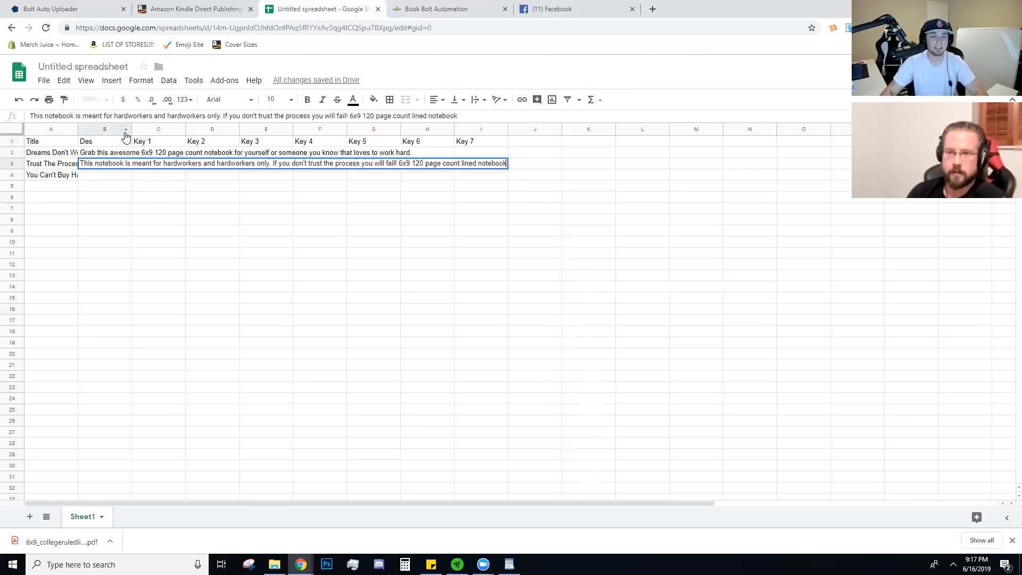
{"action": "key", "text": "Return"}
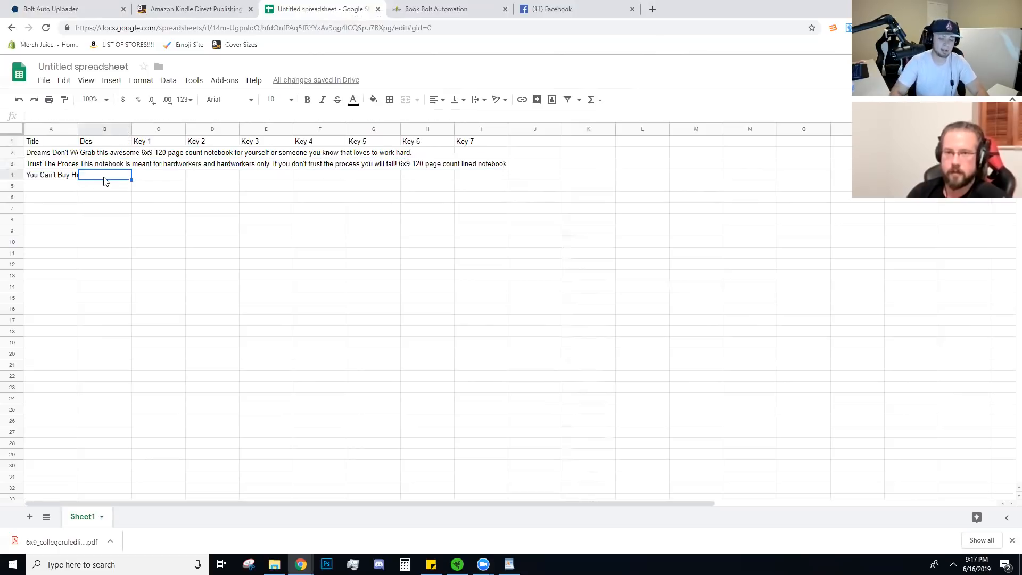
- Begin the description in B4 with "Do you hate your job? Do you wish you were out on the water? Then grab this awesome"
{"action": "type", "text": "Do you hate your job?>"}
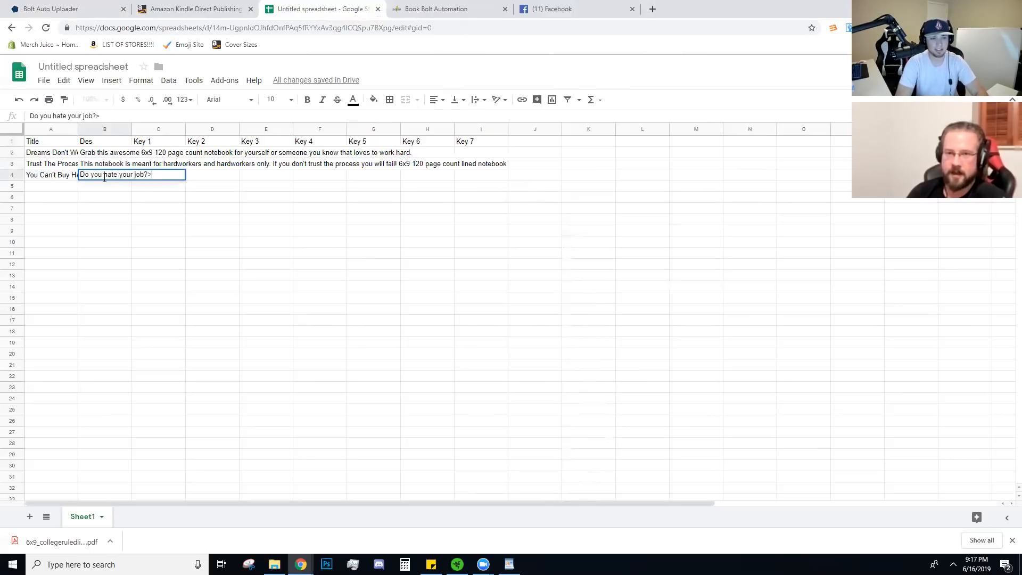
{"action": "key", "text": "BackSpace"}
{"action": "type", "text": "D"}
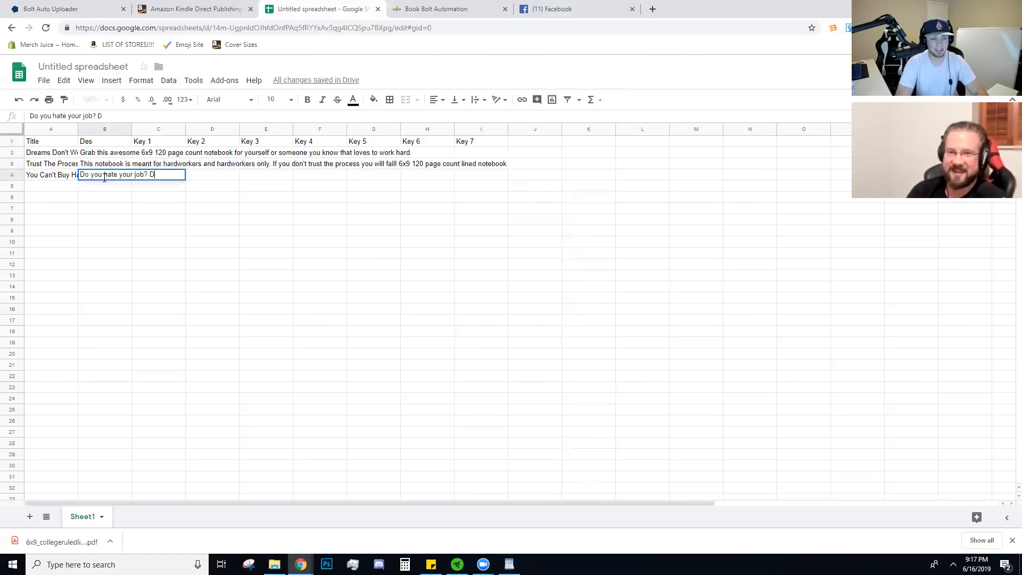
{"action": "type", "text": "o you wish you were  o"}
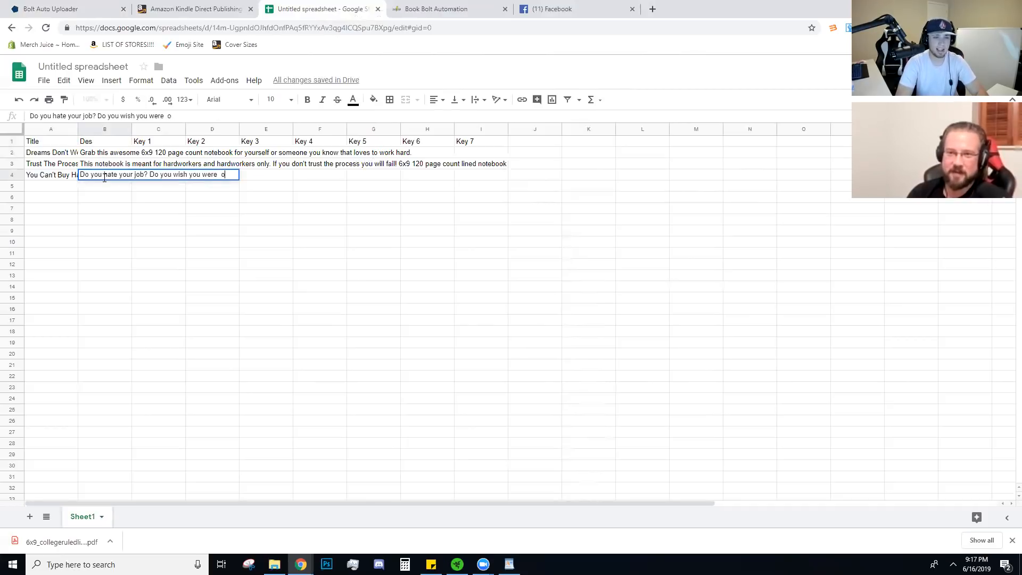
{"action": "key", "text": "BackSpace"}
{"action": "key", "text": "BackSpace"}
{"action": "type", "text": "out "}
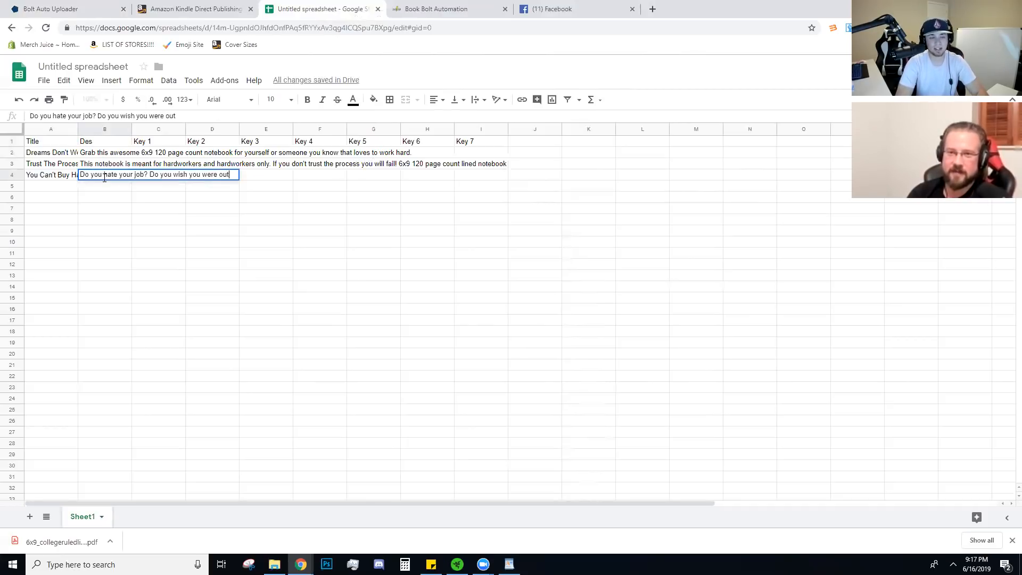
{"action": "type", "text": "on the wat"}
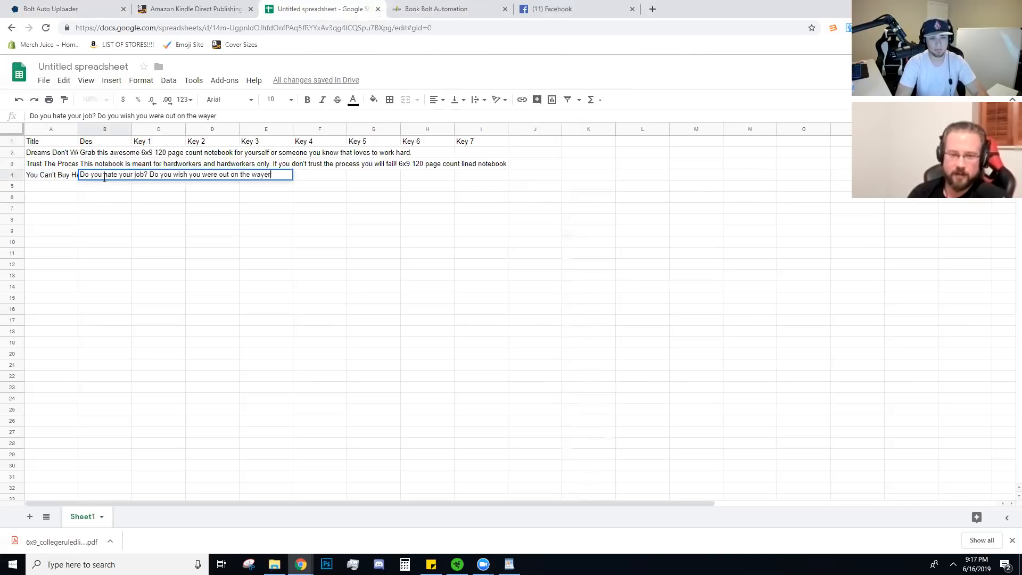
{"action": "type", "text": "er? Then gr"}
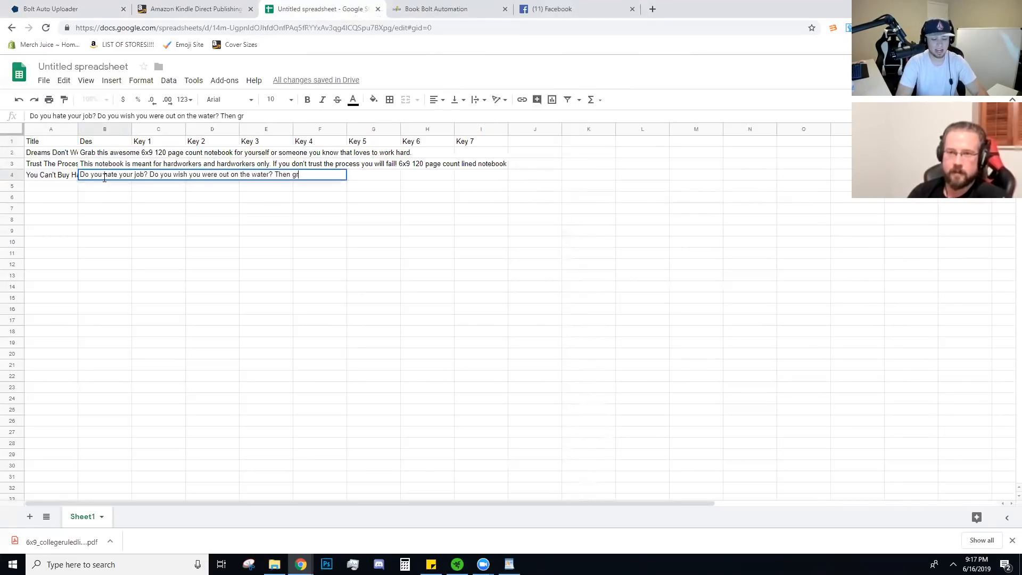
{"action": "type", "text": "ab this awesome "}
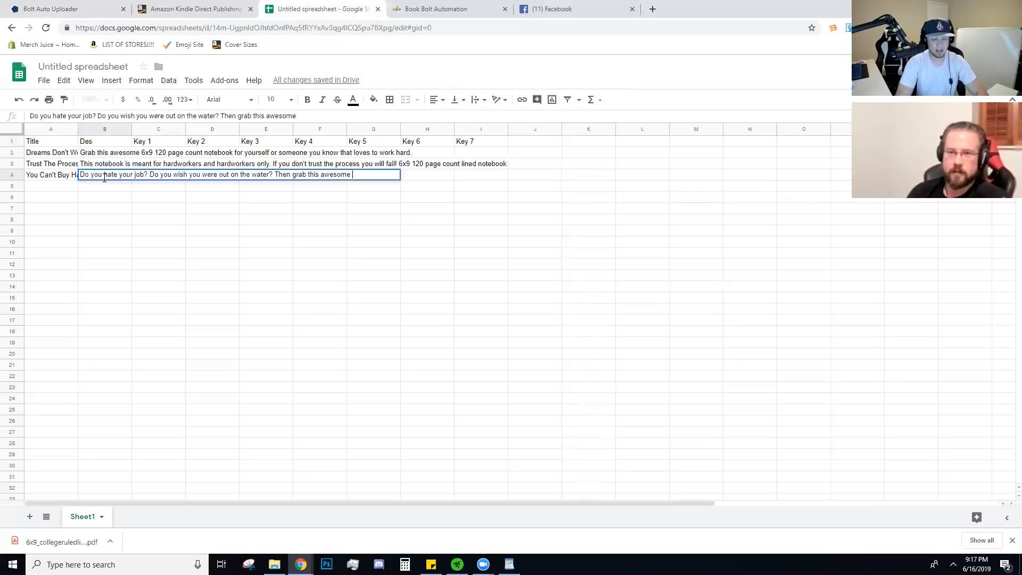
- Finish the description in B4 with "6x9 notebook to write all of your wildest fantasies about boating inside!"
{"action": "type", "text": "6x9 no"}
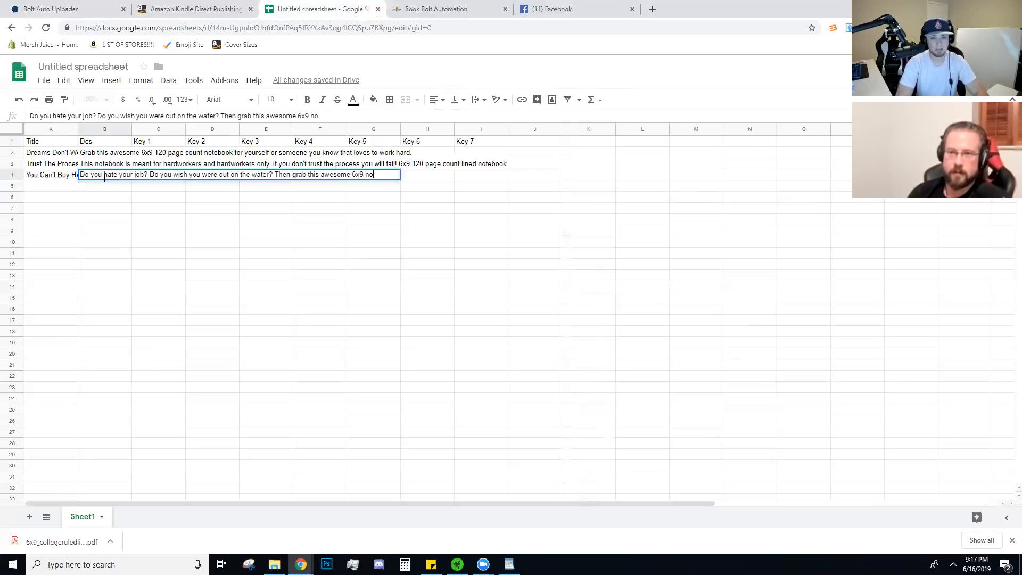
{"action": "type", "text": "tebook to wr"}
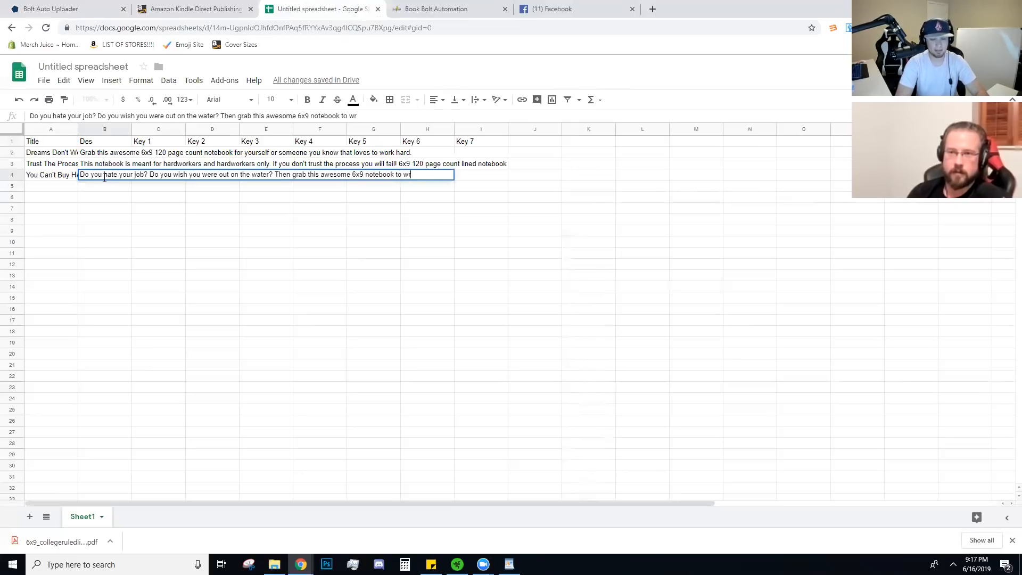
{"action": "type", "text": "ite all of your wildest fantasies about boating insid"}
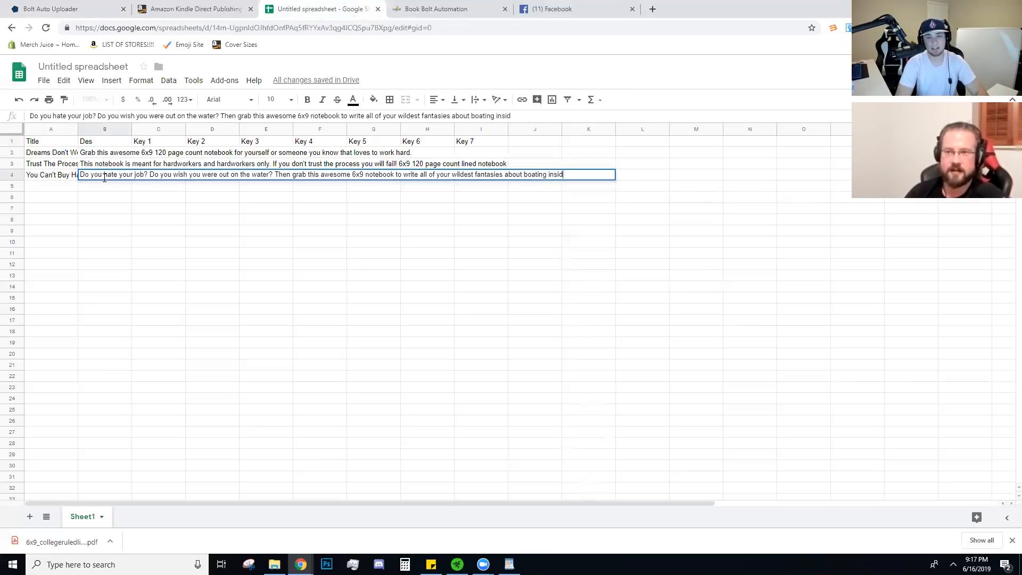
{"action": "left_click", "coordinate": [134, 311]}
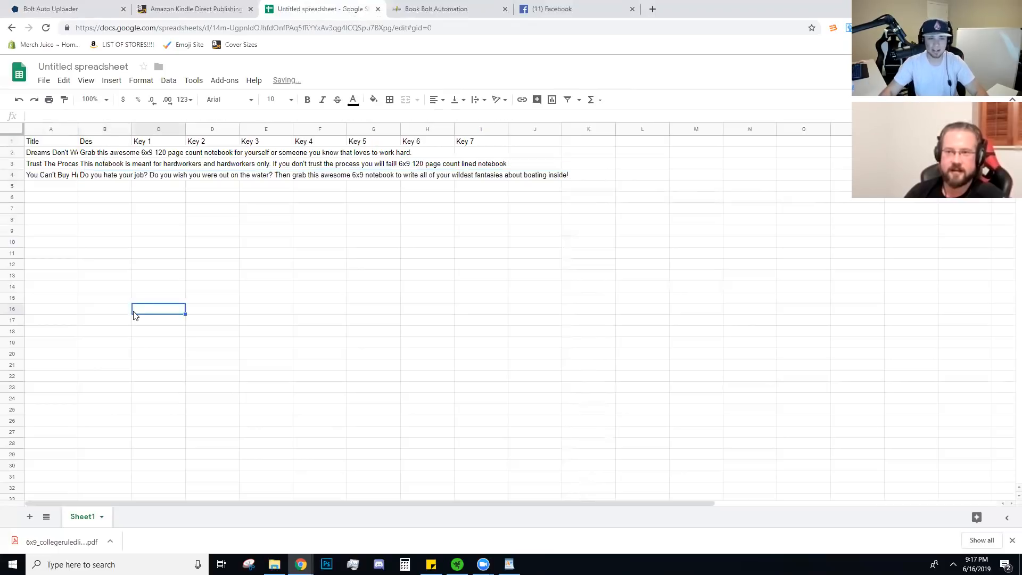
- Set the text wrapping of the three description cells B2 to B4 to Clip
{"action": "left_click", "coordinate": [99, 156]}
{"action": "left_click_drag", "start_coordinate": [98, 164], "coordinate": [101, 175]}
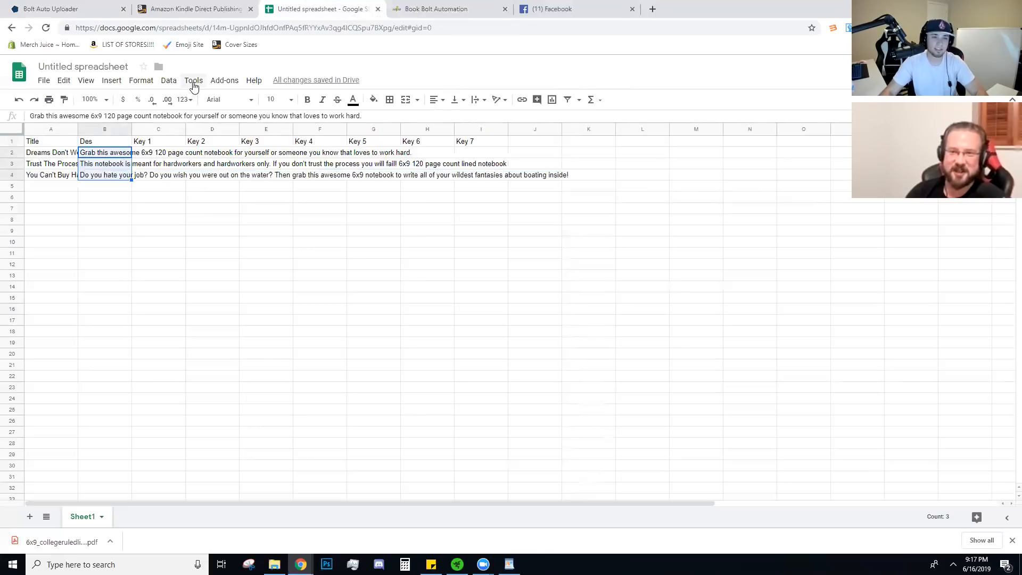
{"action": "left_click", "coordinate": [149, 81]}
{"action": "mouse_move", "coordinate": [229, 263]}
{"action": "left_click", "coordinate": [283, 301]}
{"action": "left_click", "coordinate": [212, 222]}
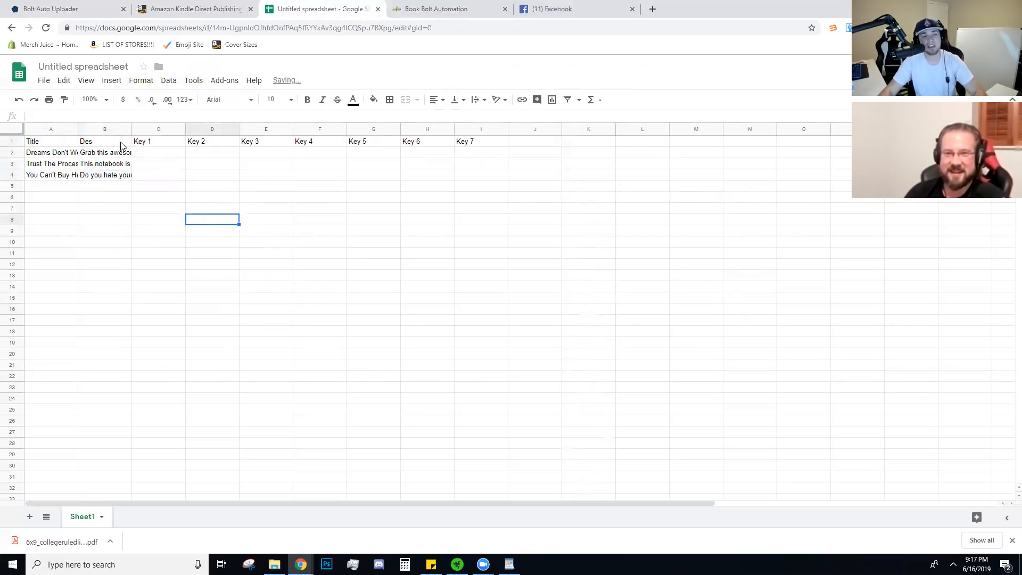
- Enter "Notebook Planner Journal" as the Key 1 keyword of the first notebook in C2
{"action": "left_click", "coordinate": [153, 154]}
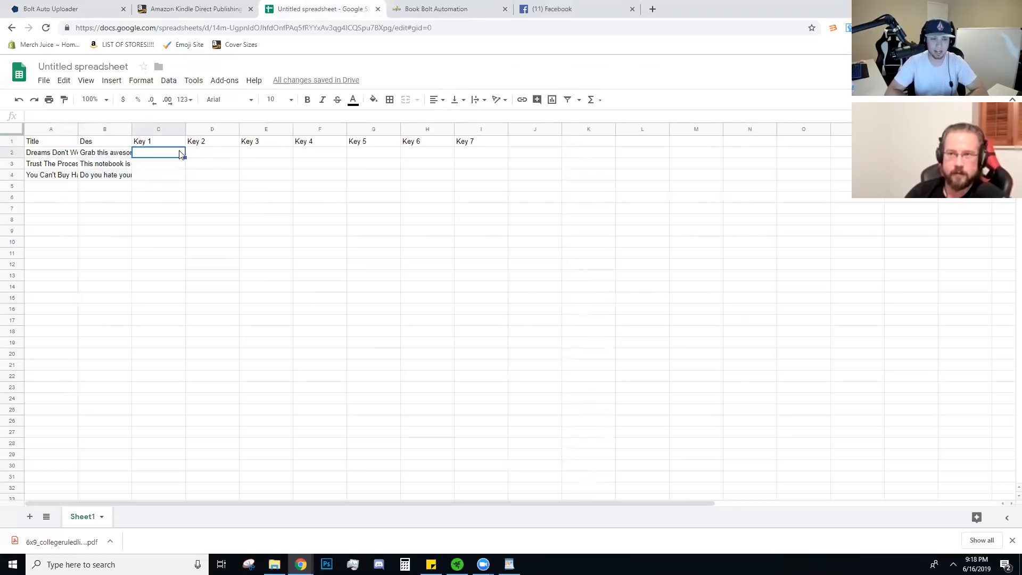
{"action": "type", "text": "Notebook H"}
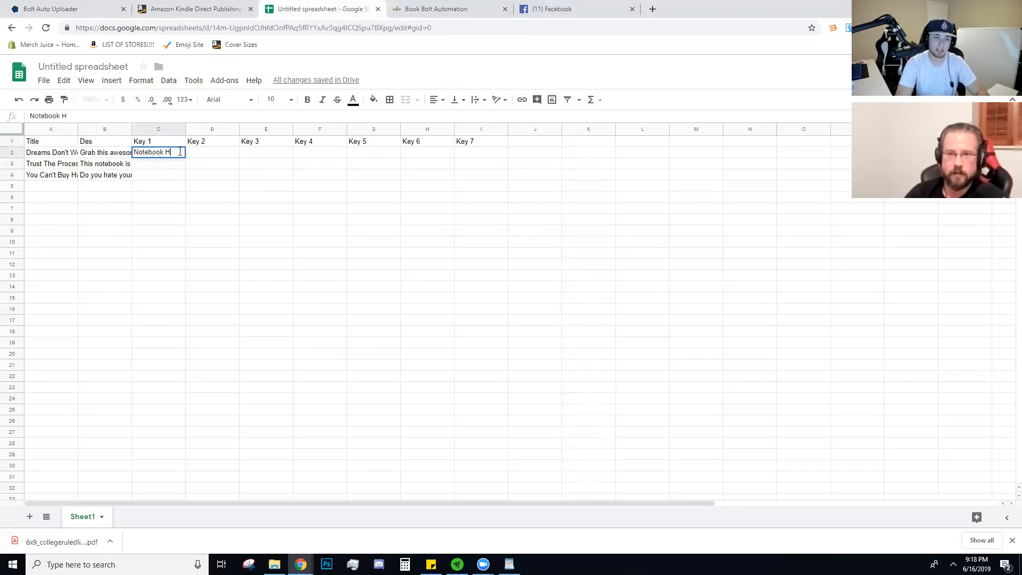
{"action": "key", "text": "BackSpace"}
{"action": "type", "text": "Planner Journ"}
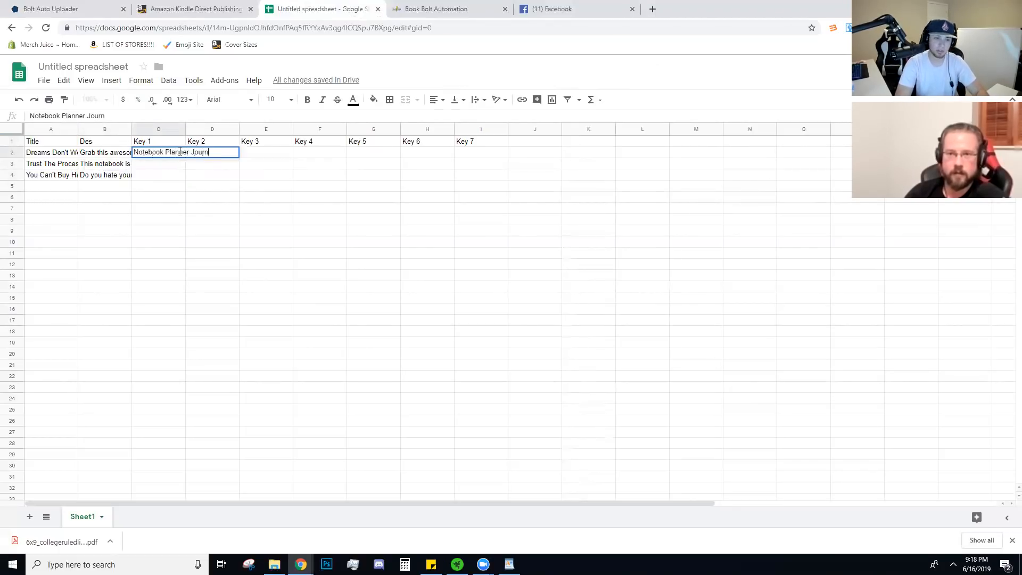
{"action": "key", "text": "Return"}
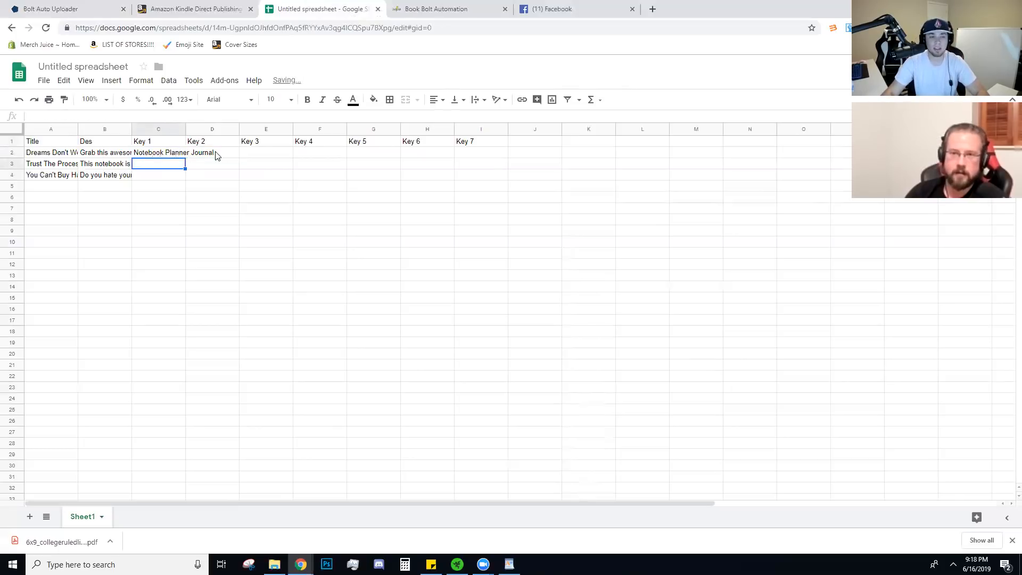
- Enter "Work Hard Self Employed Dreamers" as the Key 2 keyword in D2
{"action": "left_click", "coordinate": [238, 154]}
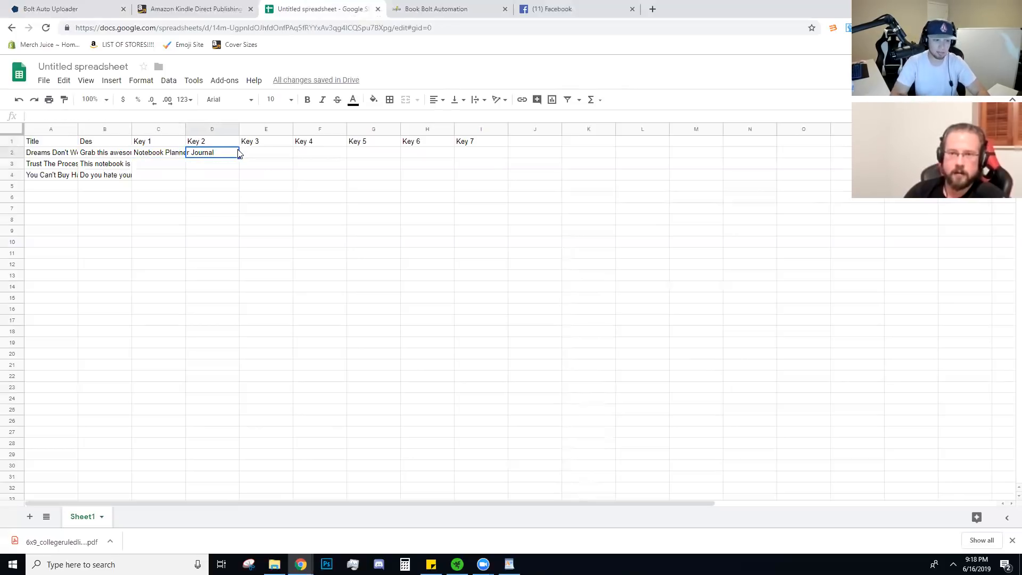
{"action": "type", "text": "Work "}
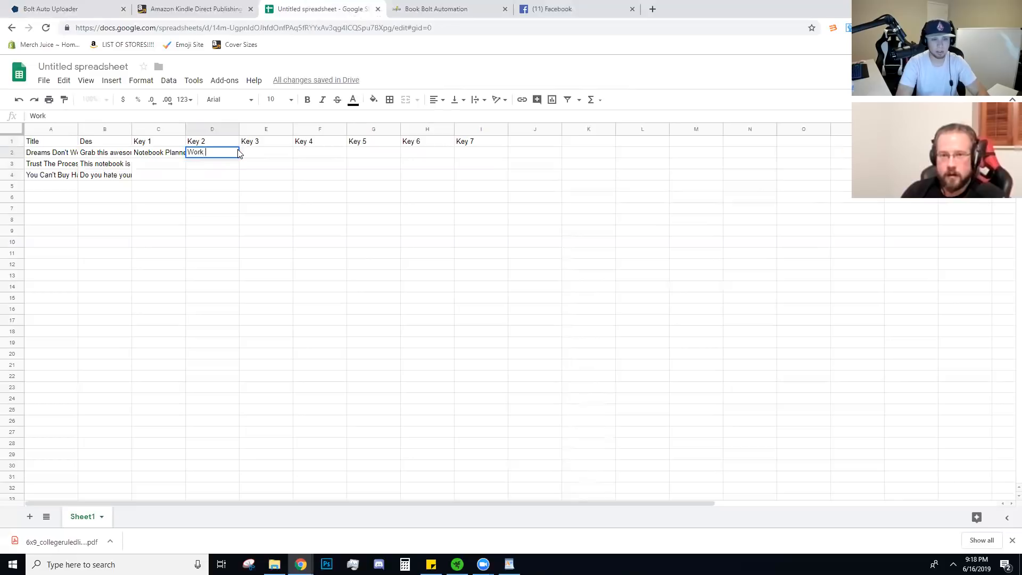
{"action": "type", "text": "Hard Self Employee"}
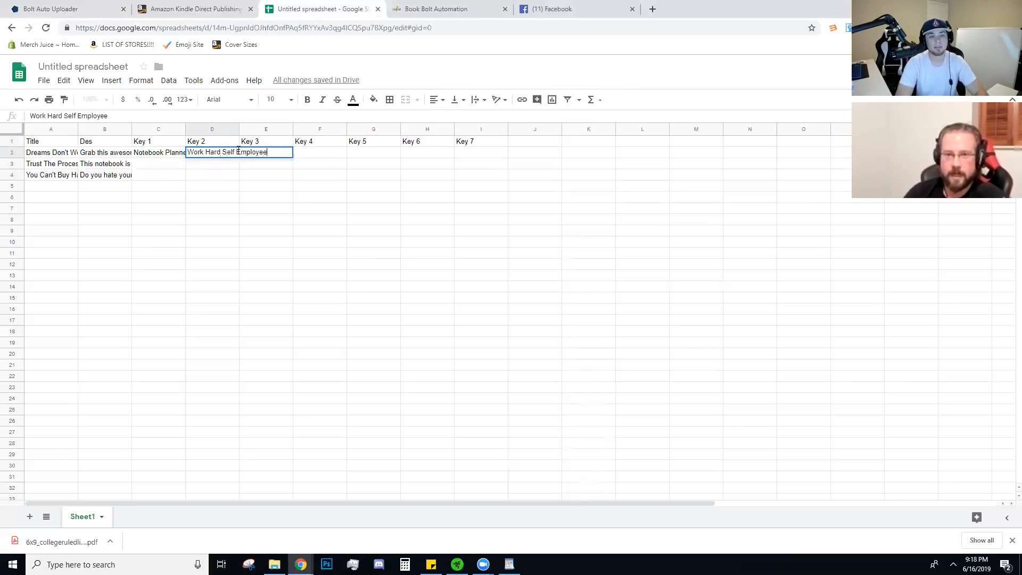
{"action": "type", "text": "d"}
{"action": "key", "text": "BackSpace"}
{"action": "key", "text": "BackSpace"}
{"action": "type", "text": "d Dreamers"}
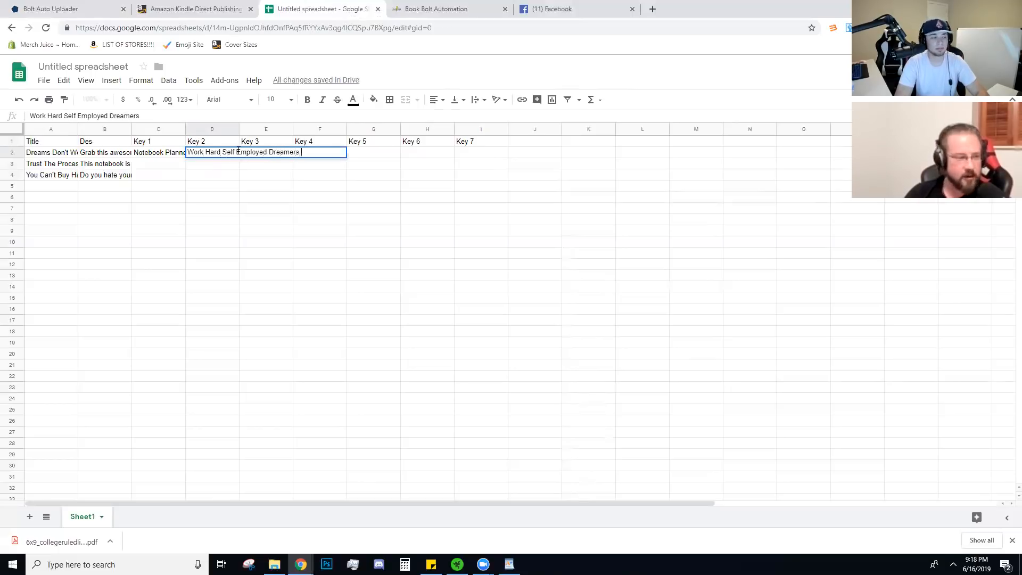
{"action": "key", "text": "Return"}
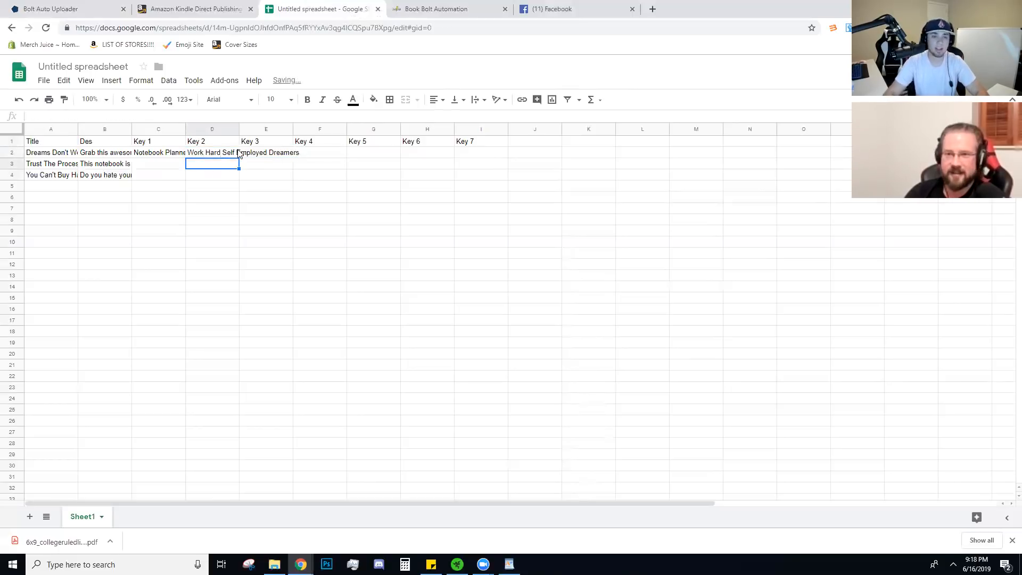
- Set the text wrapping of the keyword cells C2 and D2 to Clip
{"action": "left_click_drag", "start_coordinate": [153, 154], "coordinate": [210, 154]}
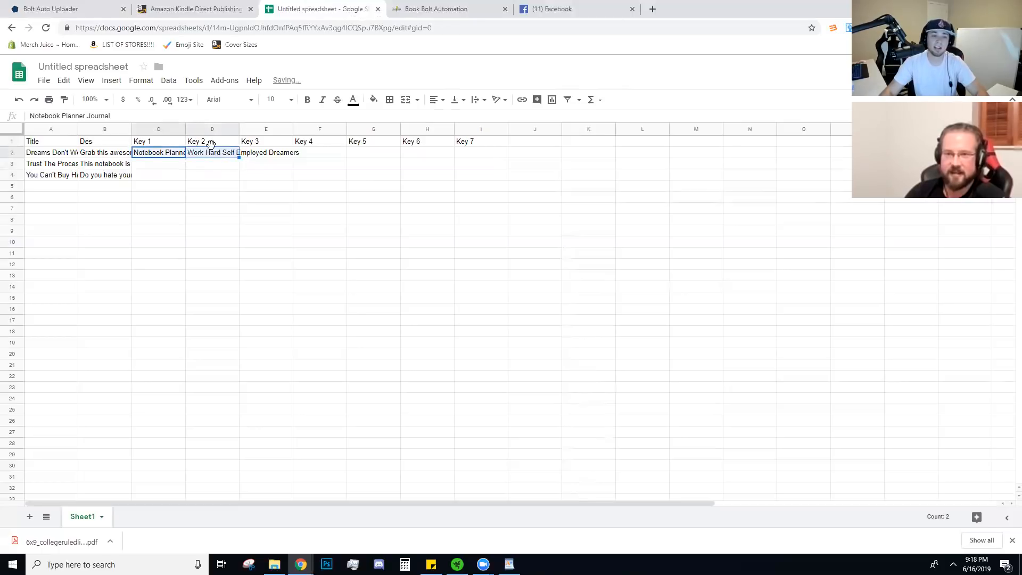
{"action": "left_click", "coordinate": [141, 81]}
{"action": "mouse_move", "coordinate": [242, 262]}
{"action": "left_click", "coordinate": [280, 300]}
{"action": "left_click", "coordinate": [237, 185]}
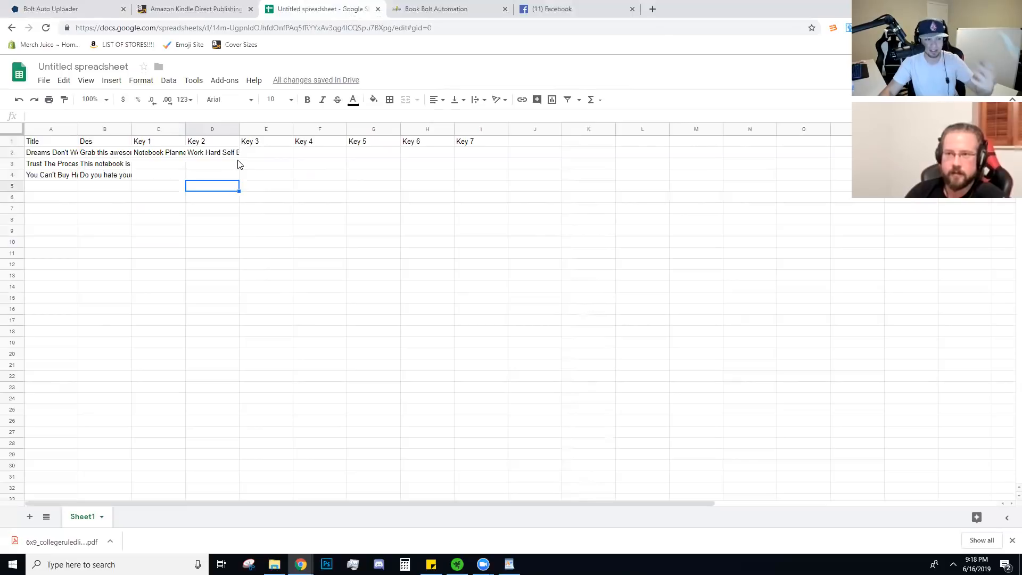
- Enter "Self Made" as the Key 3 keyword in E2
{"action": "left_click", "coordinate": [253, 153]}
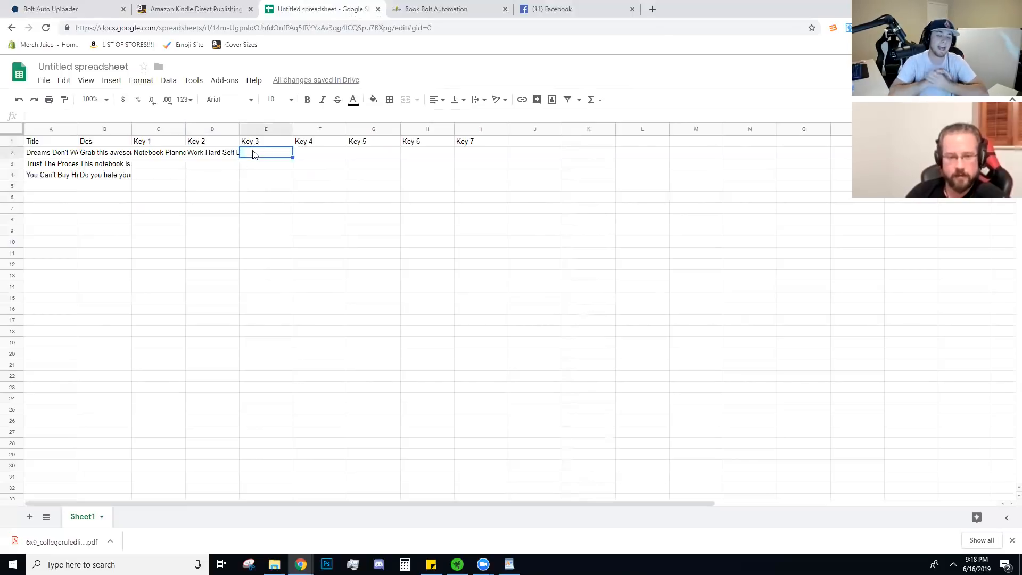
{"action": "type", "text": "Self Made"}
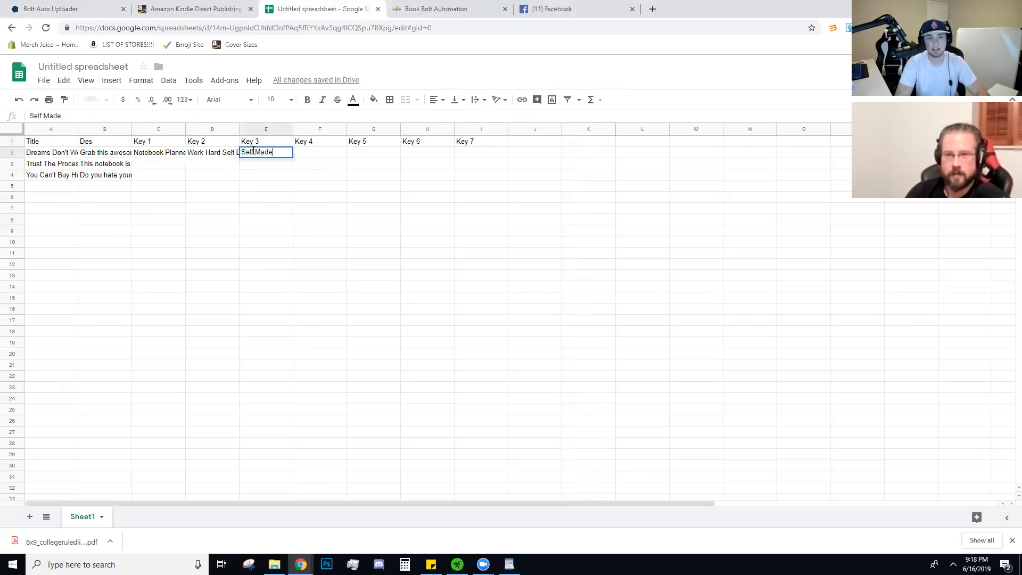
{"action": "key", "text": "Tab"}
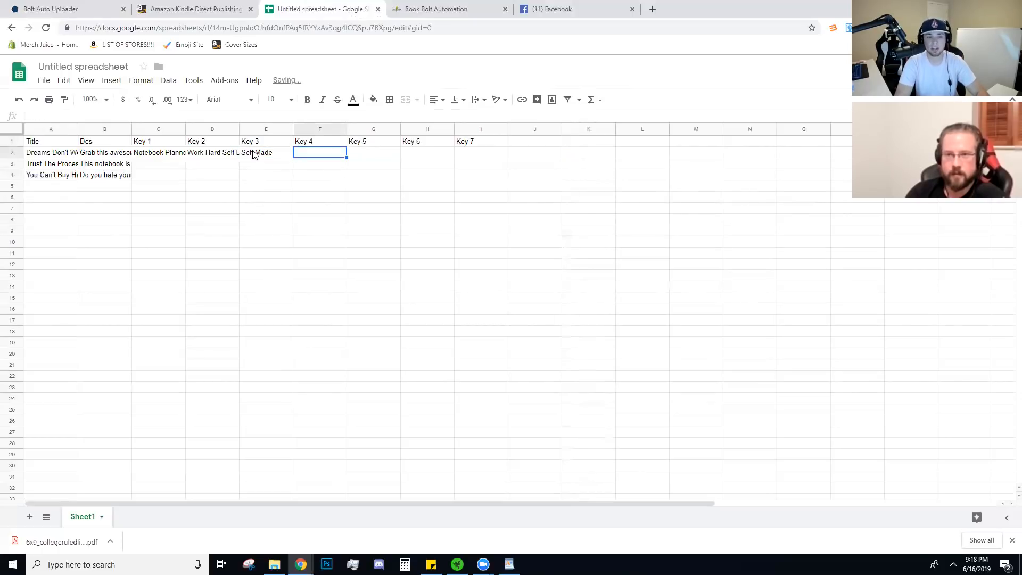
{"action": "left_click", "coordinate": [290, 155]}
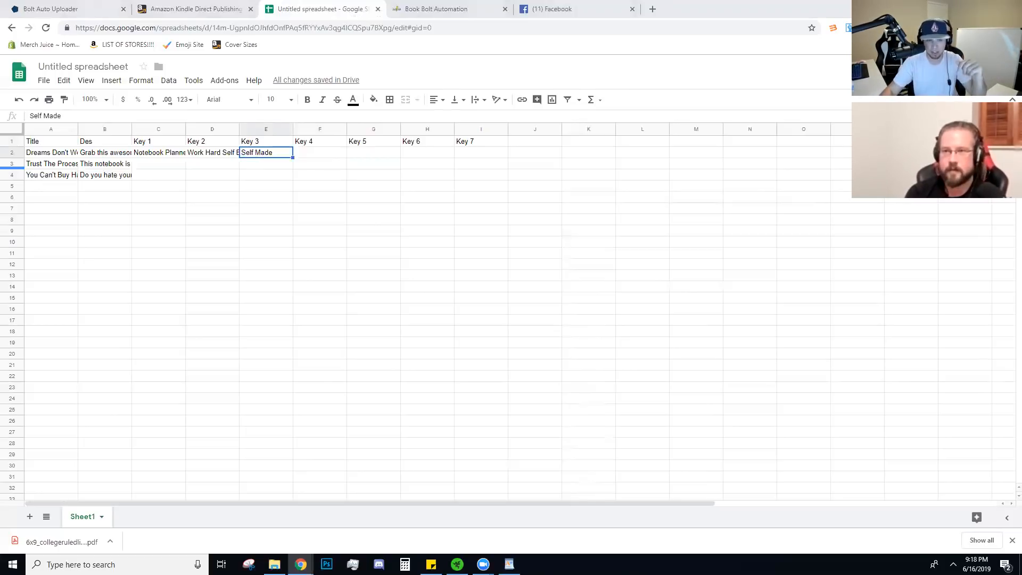
{"action": "left_click_drag", "start_coordinate": [158, 152], "coordinate": [477, 180]}
{"action": "left_click", "coordinate": [423, 209]}
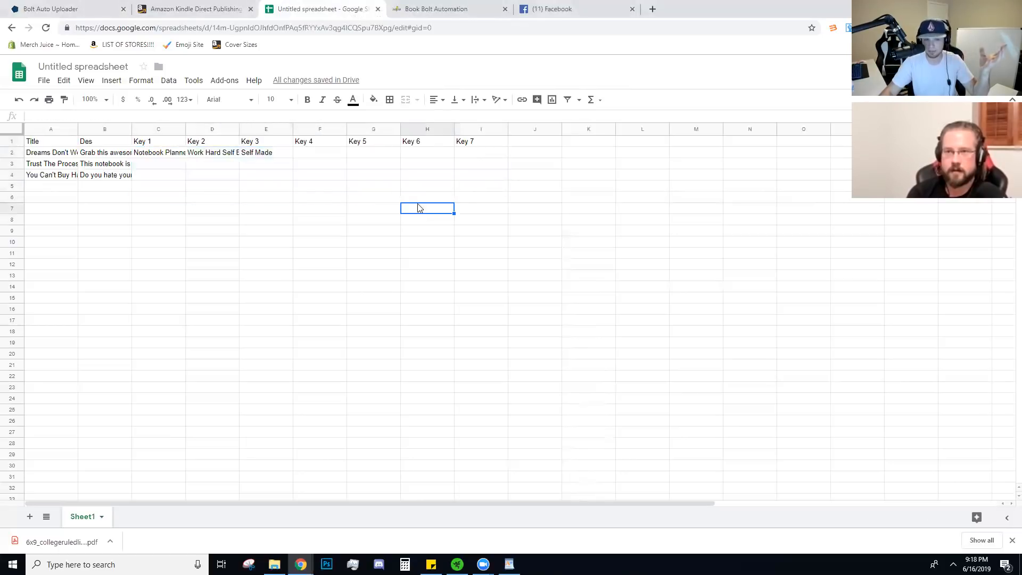
- Enter "Work Smarter" in F2 and "Hard Working" in G2 as the Key 4 and Key 5 keywords
{"action": "left_click", "coordinate": [329, 153]}
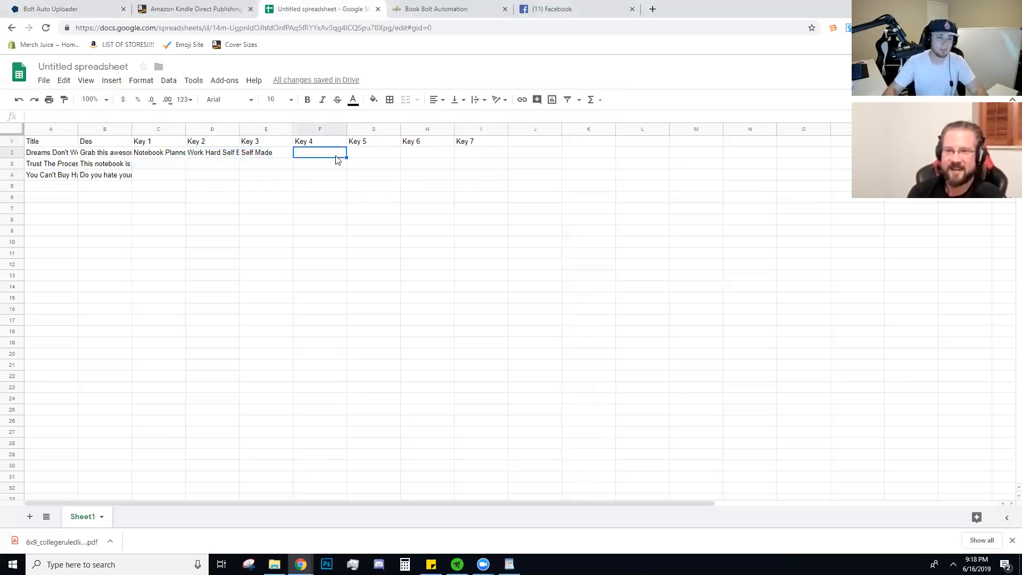
{"action": "type", "text": "Work Smarter"}
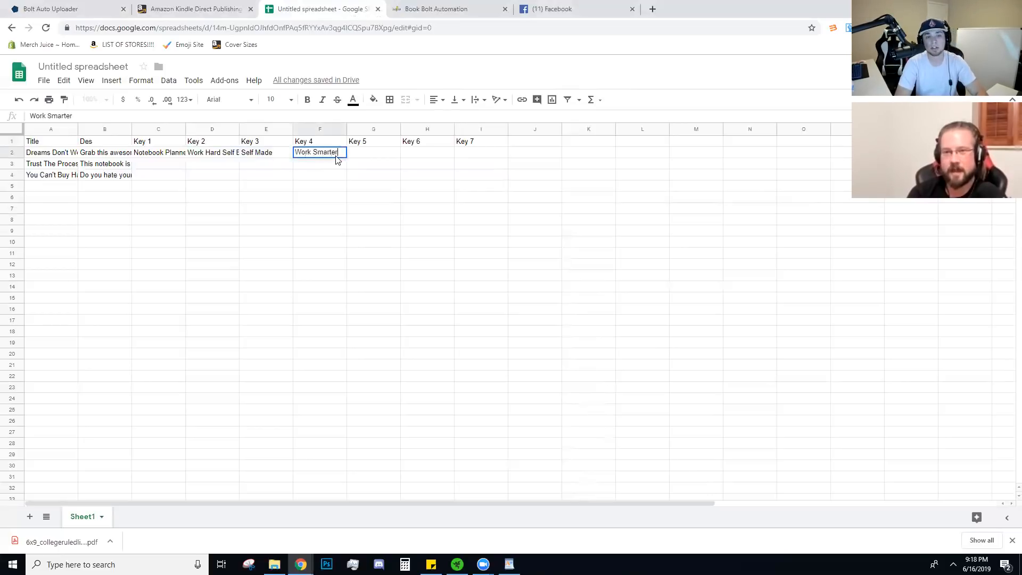
{"action": "key", "text": "Tab"}
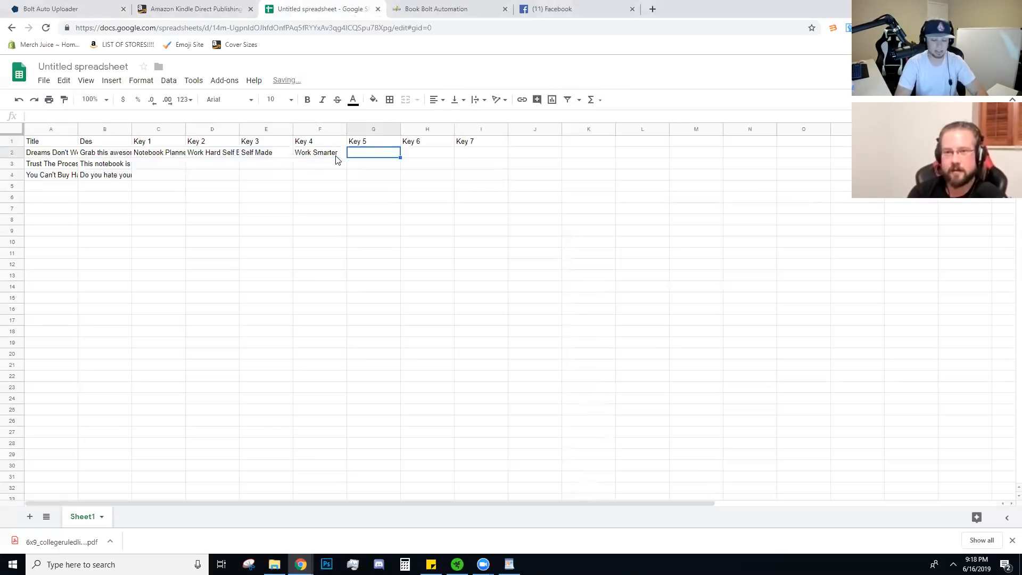
{"action": "type", "text": "Hard Working"}
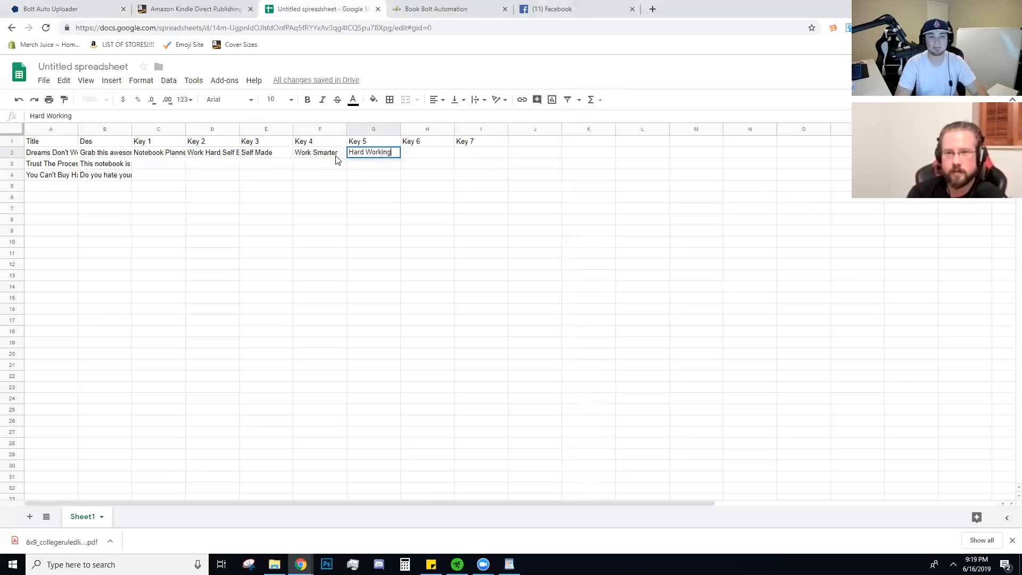
{"action": "key", "text": "Tab"}
- Enter "Dad Gifts" in H2 and "Cool Funny Cute Awesome" in I2 as the Key 6 and Key 7 keywords
{"action": "type", "text": "Dad Gifts"}
{"action": "key", "text": "Tab"}
{"action": "type", "text": "Cool "}
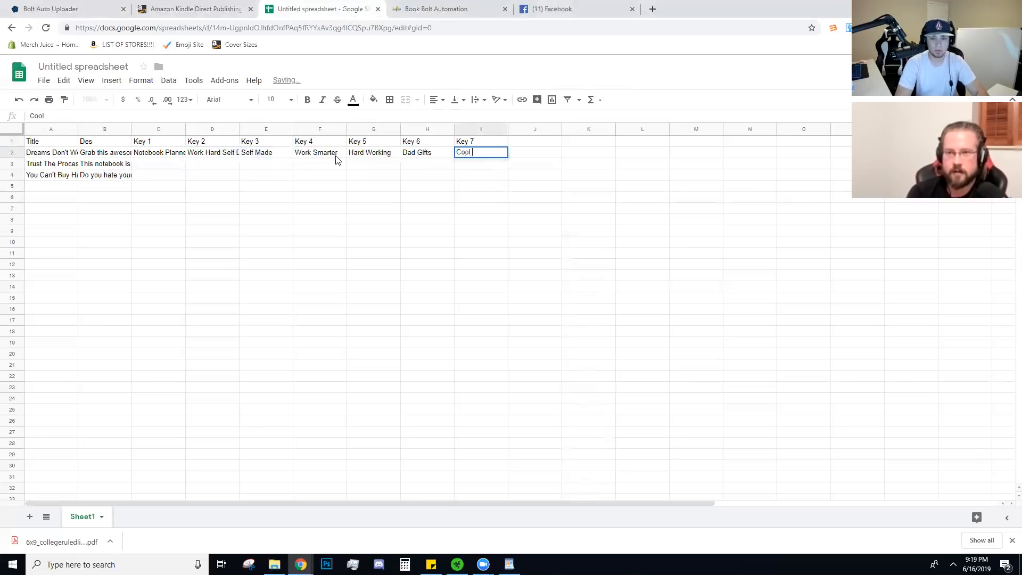
{"action": "type", "text": "Funny Cute Awesome"}
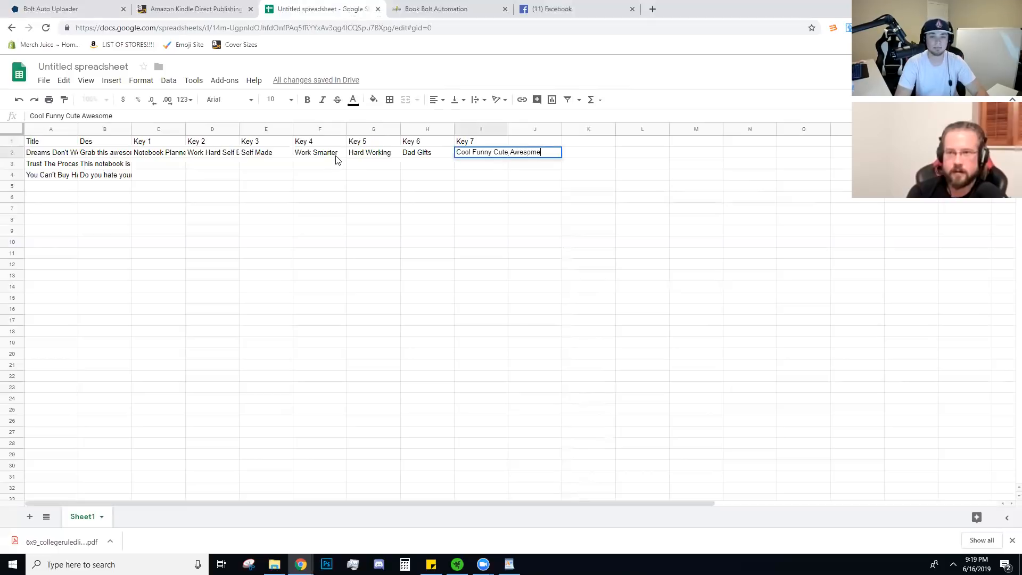
{"action": "left_click", "coordinate": [336, 159]}
- Fill the Key 7 keyword from I2 and the Key 6 keyword from H2 down through row 4
{"action": "left_click", "coordinate": [491, 156]}
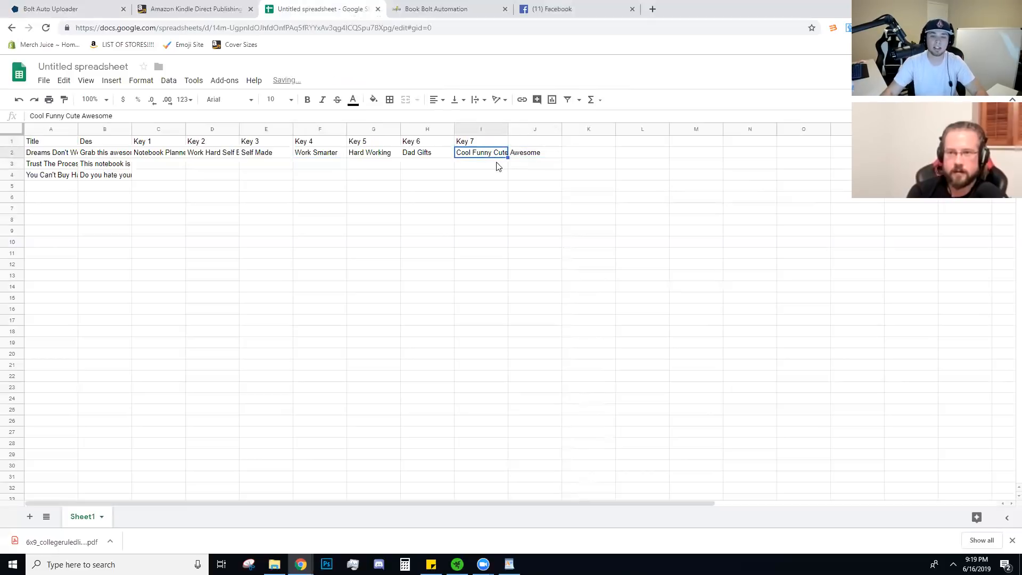
{"action": "left_click_drag", "start_coordinate": [508, 158], "coordinate": [504, 179]}
{"action": "left_click", "coordinate": [590, 182]}
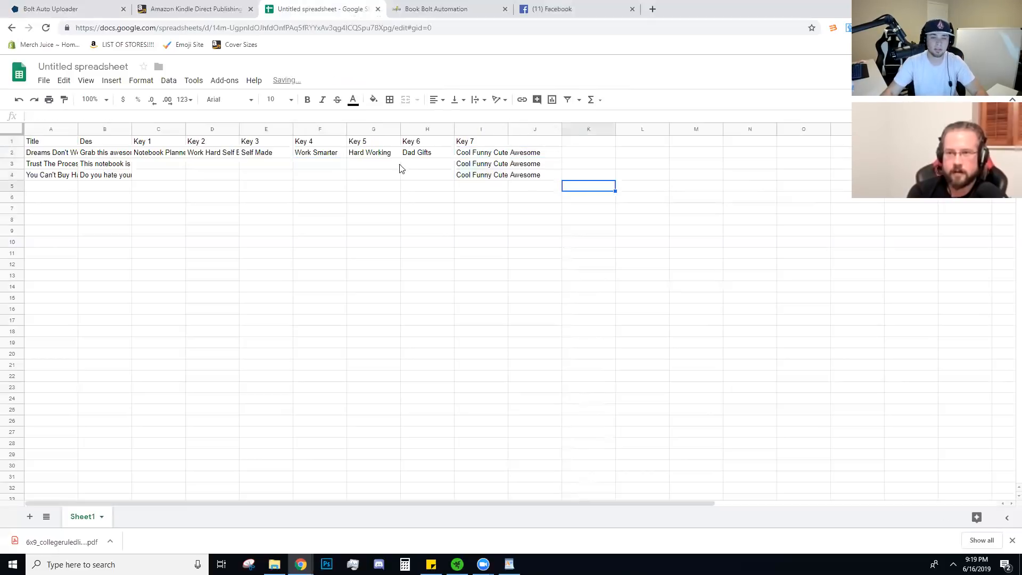
{"action": "left_click", "coordinate": [429, 156]}
{"action": "left_click_drag", "start_coordinate": [454, 158], "coordinate": [454, 179]}
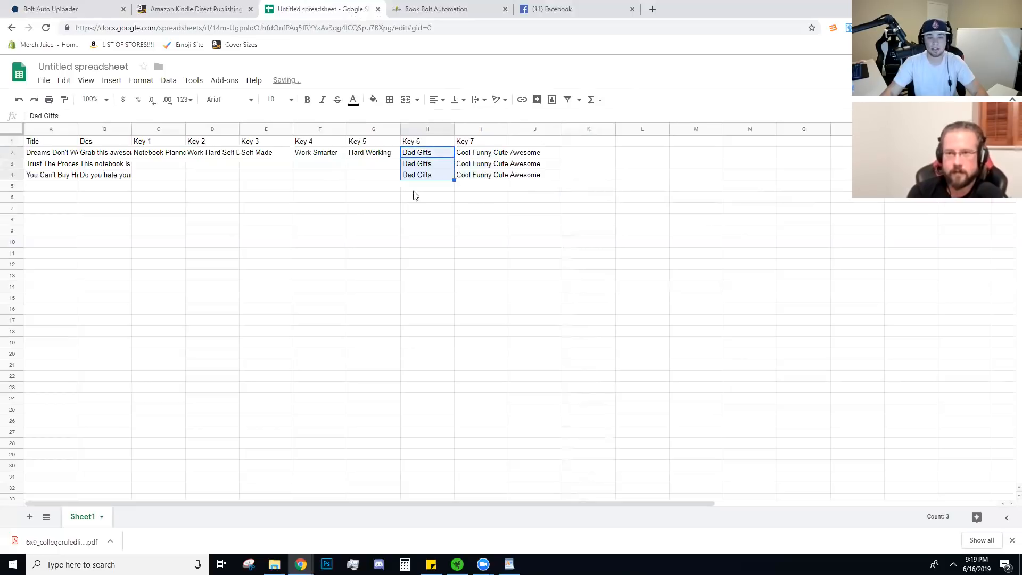
{"action": "left_click", "coordinate": [376, 166]}
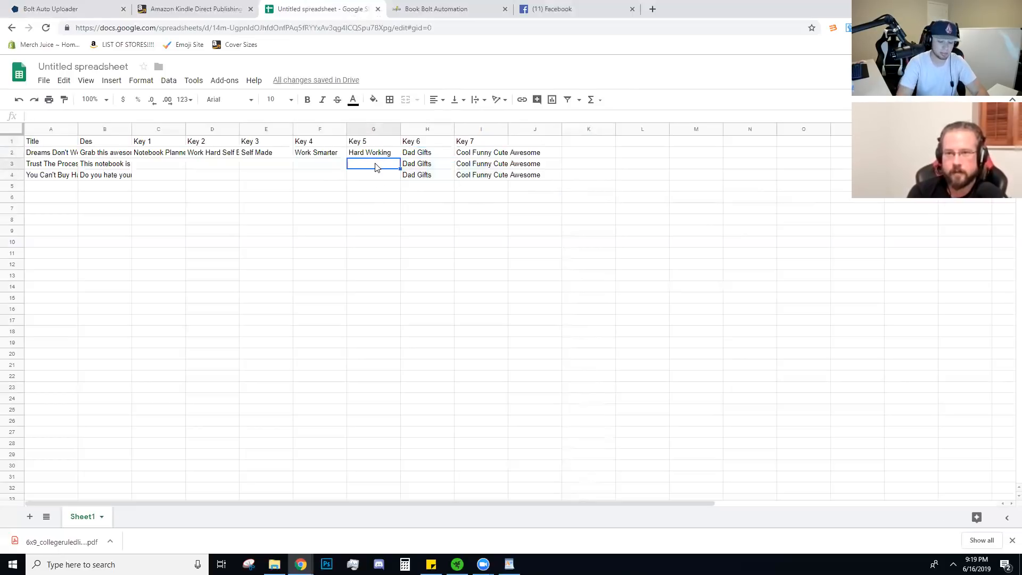
- Repeat the C2 notebook keyword in C3 and enter "Journal" as the Key 2 keyword in D3
{"action": "left_click", "coordinate": [135, 164]}
{"action": "type", "text": "Noteboo"}
{"action": "key", "text": "Tab"}
{"action": "type", "text": "Jo"}
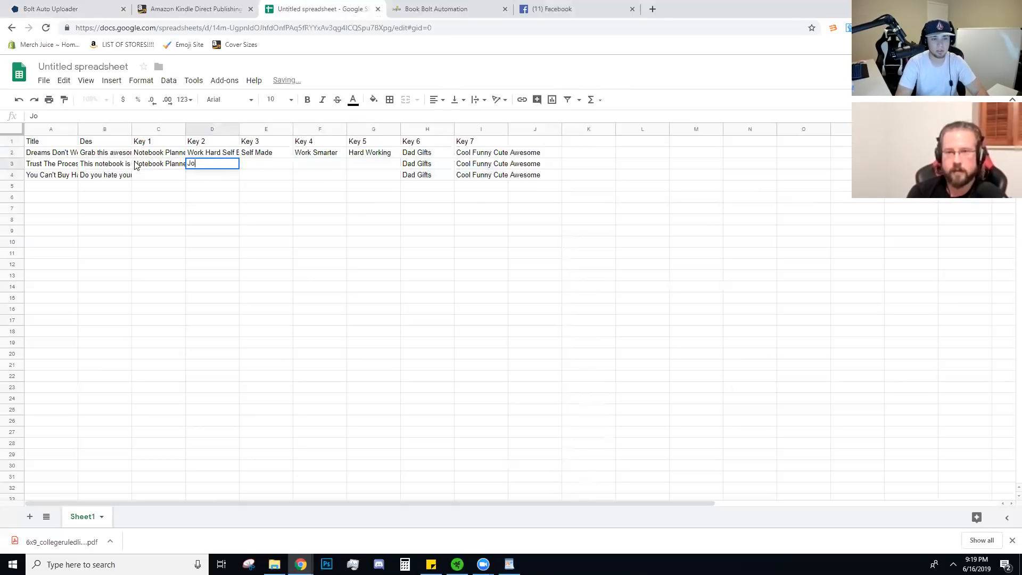
{"action": "type", "text": "urnal"}
{"action": "key", "text": "Tab"}
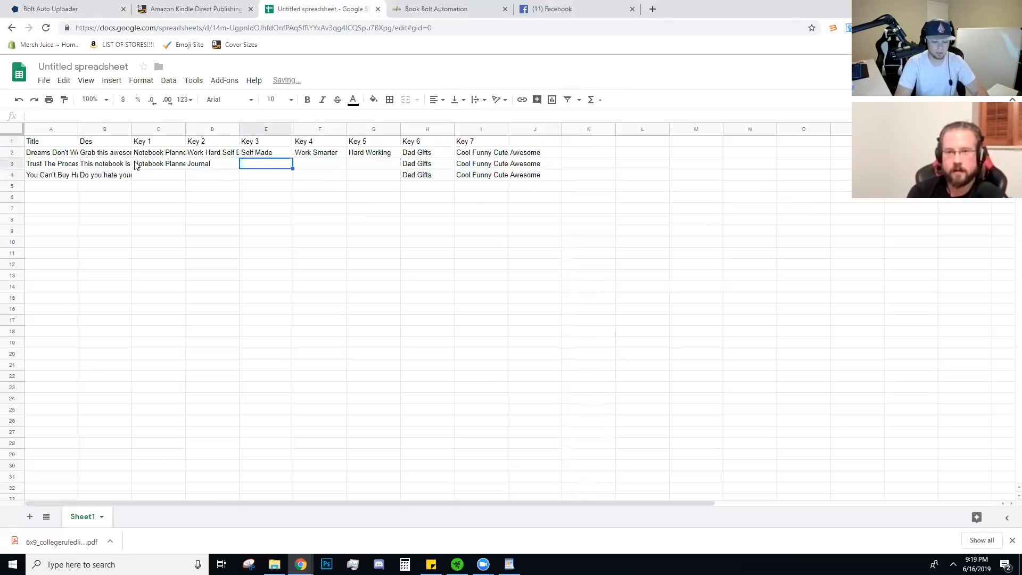
- Continue the row 3 keywords with "Organizer" in E3, "Lined Pages" in F3 and "Inventor" in G3
{"action": "type", "text": "Organizer"}
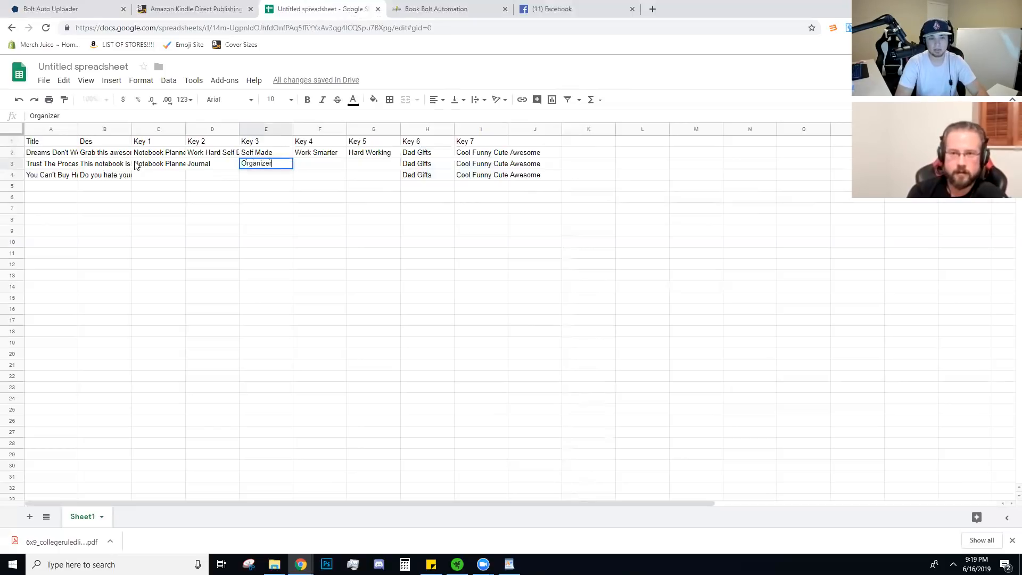
{"action": "key", "text": "Tab"}
{"action": "type", "text": "Liu"}
{"action": "key", "text": "BackSpace"}
{"action": "key", "text": "BackSpace"}
{"action": "type", "text": "ined "}
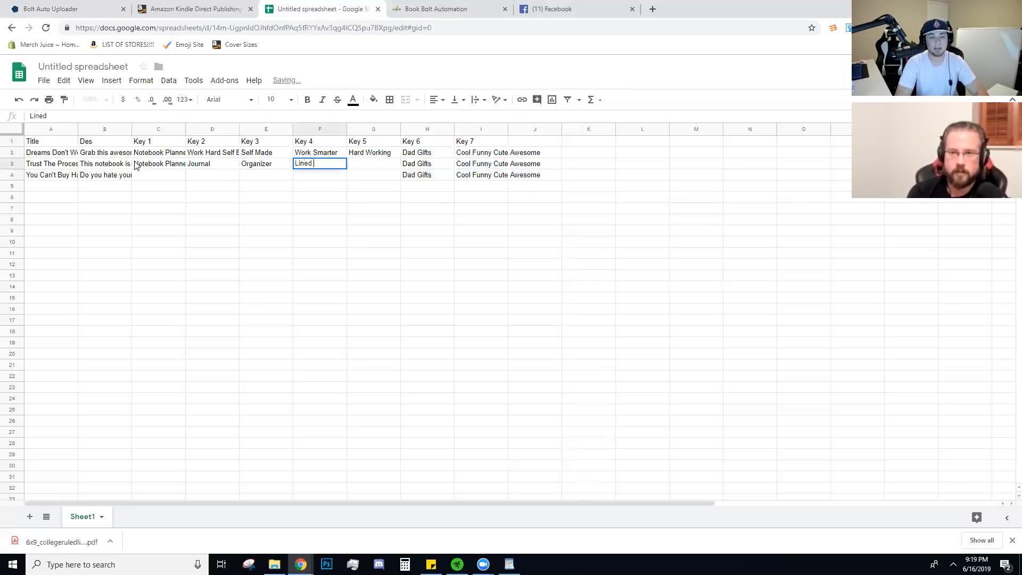
{"action": "type", "text": "Pages"}
{"action": "key", "text": "Tab"}
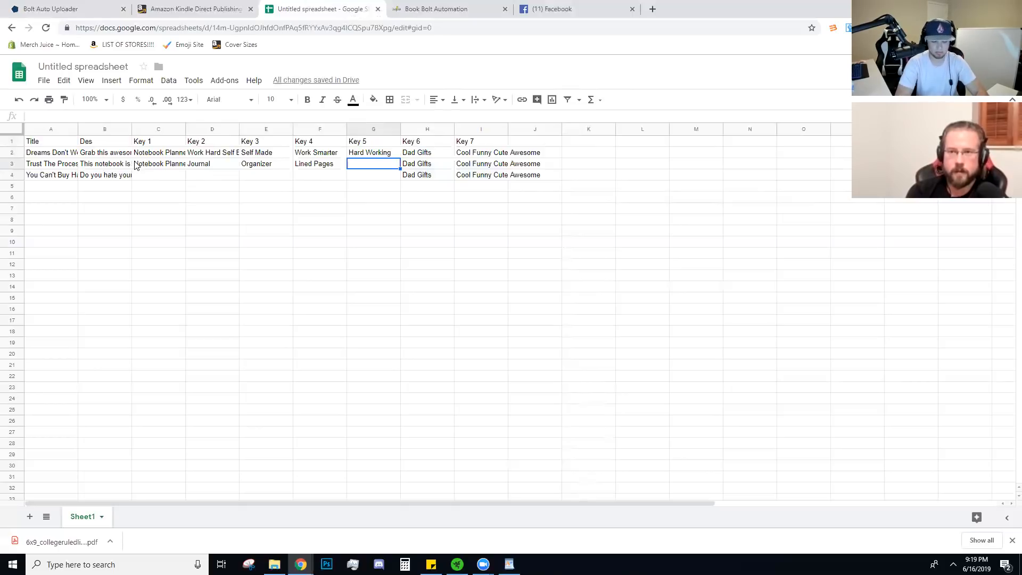
{"action": "type", "text": "Inventor"}
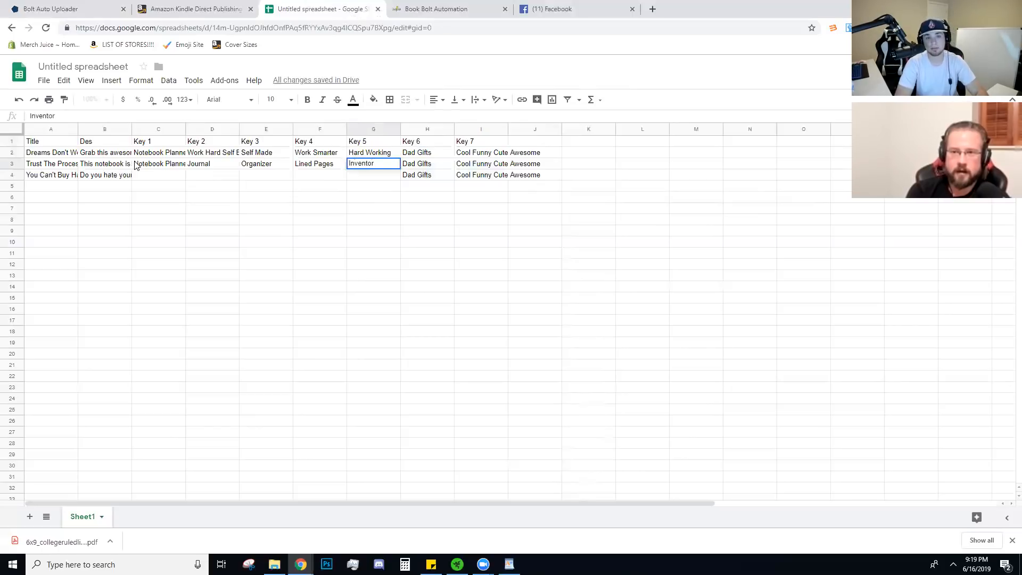
{"action": "key", "text": "Tab"}
- Switch to Bolt Auto Uploader and review its CSV upload section and book detail fields
{"action": "left_click", "coordinate": [157, 175]}
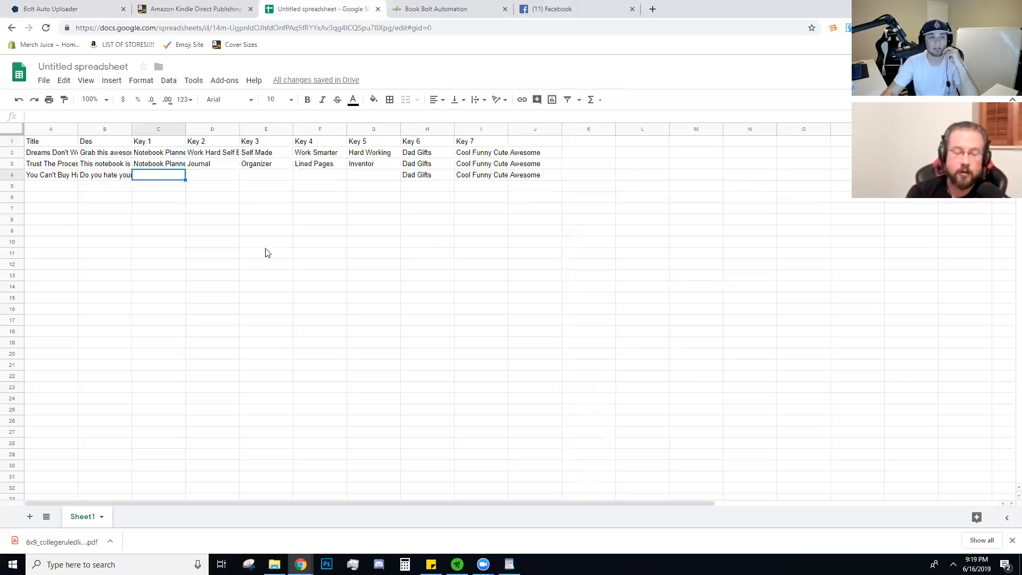
{"action": "left_click", "coordinate": [106, 9]}
{"action": "left_click", "coordinate": [91, 219]}
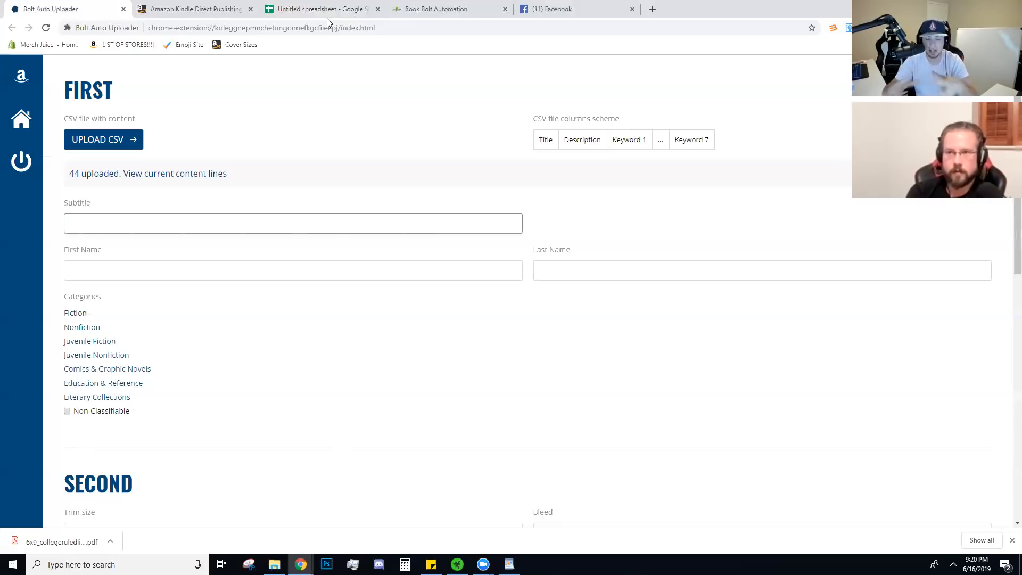
- Return to the Google Sheets spreadsheet and enter "Notebook Journal" in C4 and "Planner" in D4
{"action": "left_click", "coordinate": [327, 12]}
{"action": "type", "text": "Notebook Journal"}
{"action": "key", "text": "Tab"}
{"action": "type", "text": "Planner"}
{"action": "key", "text": "Tab"}
- Complete the row 4 keywords with "6x9" in E4, "120 Page Count" in F4 and "Funny Boating Book" in G4
{"action": "type", "text": "6x9"}
{"action": "key", "text": "Tab"}
{"action": "type", "text": "120 Page Count"}
{"action": "key", "text": "Tab"}
{"action": "type", "text": "S"}
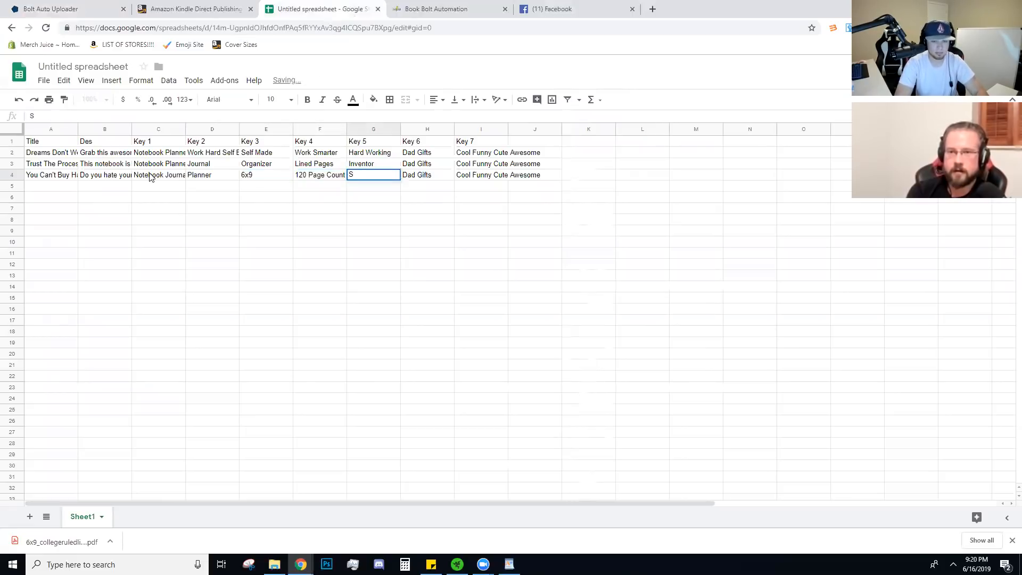
{"action": "key", "text": "BackSpace"}
{"action": "type", "text": "F"}
{"action": "type", "text": "unny Boating"}
{"action": "type", "text": "Boat"}
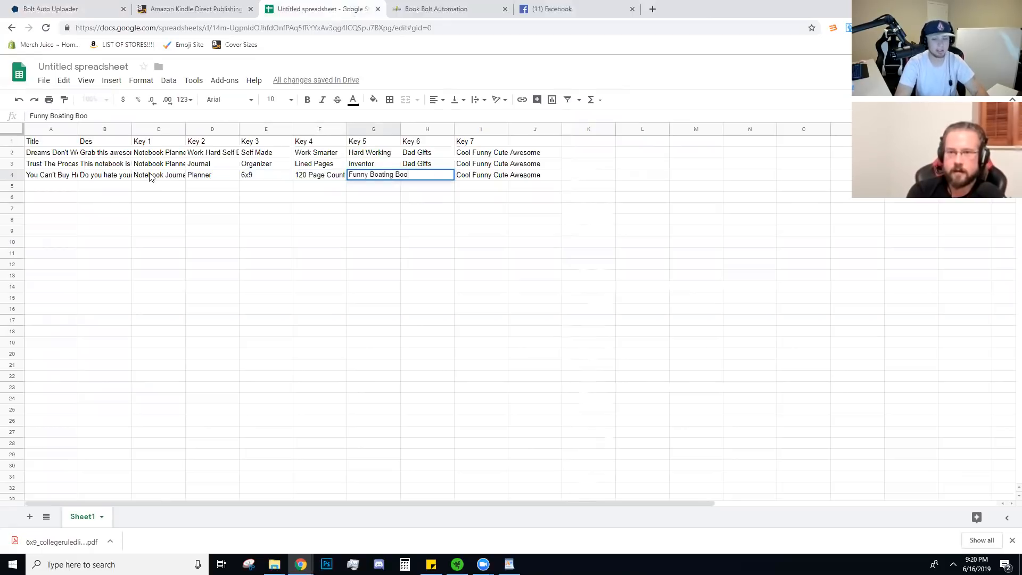
{"action": "left_click", "coordinate": [143, 208]}
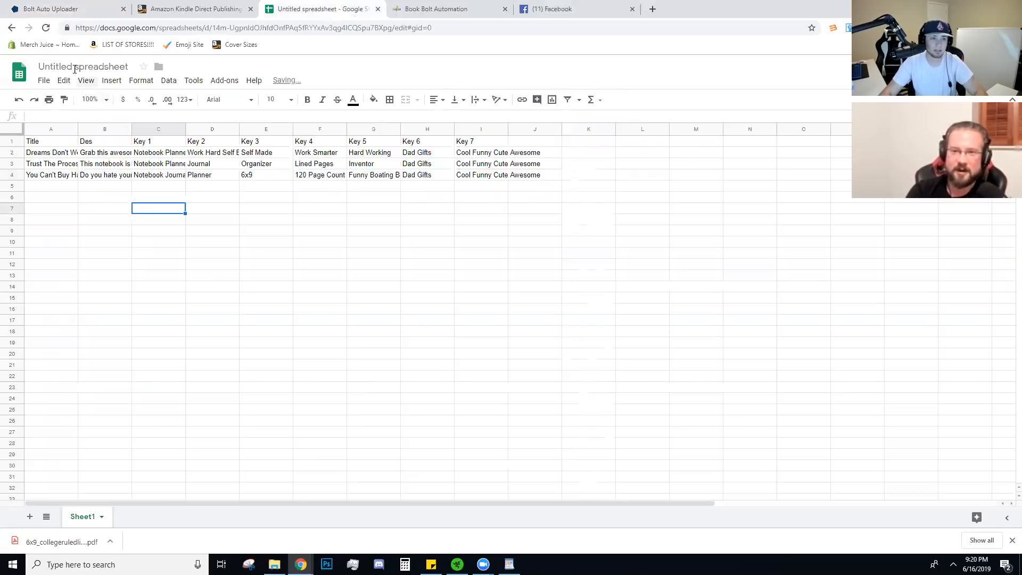
- Rename the spreadsheet as "Sample For Live"
{"action": "left_click", "coordinate": [74, 67]}
{"action": "type", "text": "Sample "}
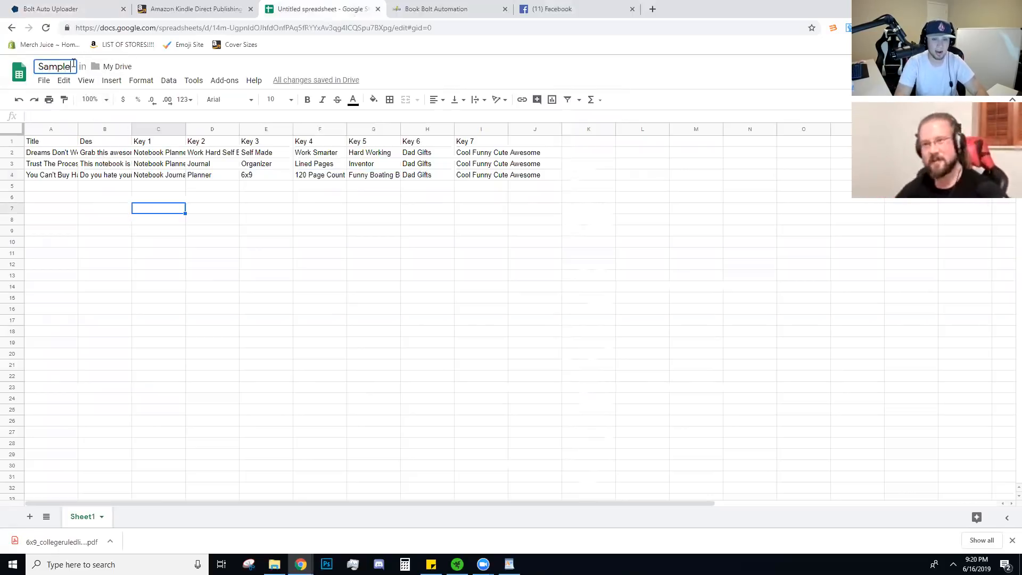
{"action": "type", "text": "For Live"}
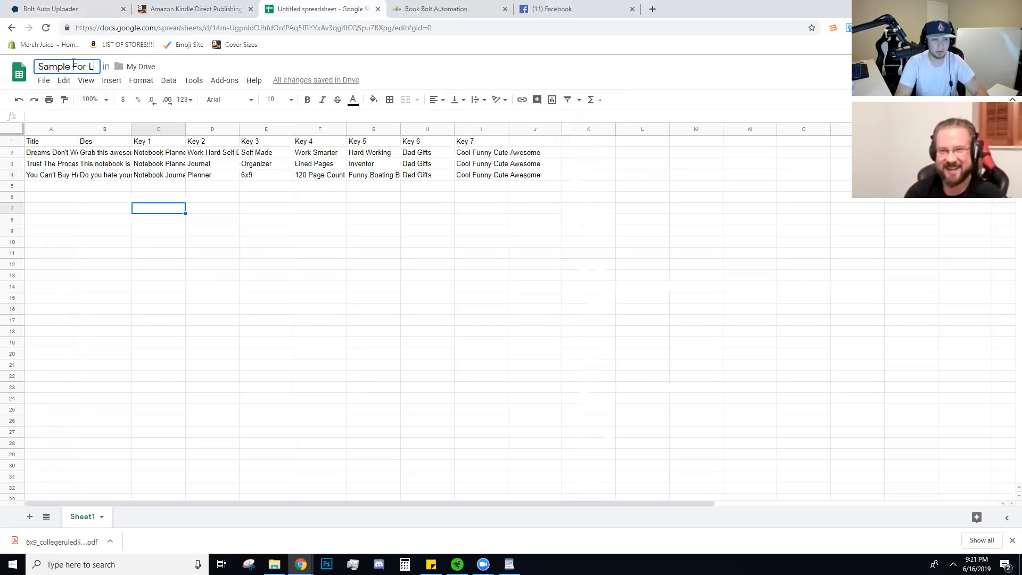
{"action": "left_click", "coordinate": [154, 256]}
{"action": "left_click", "coordinate": [43, 80]}
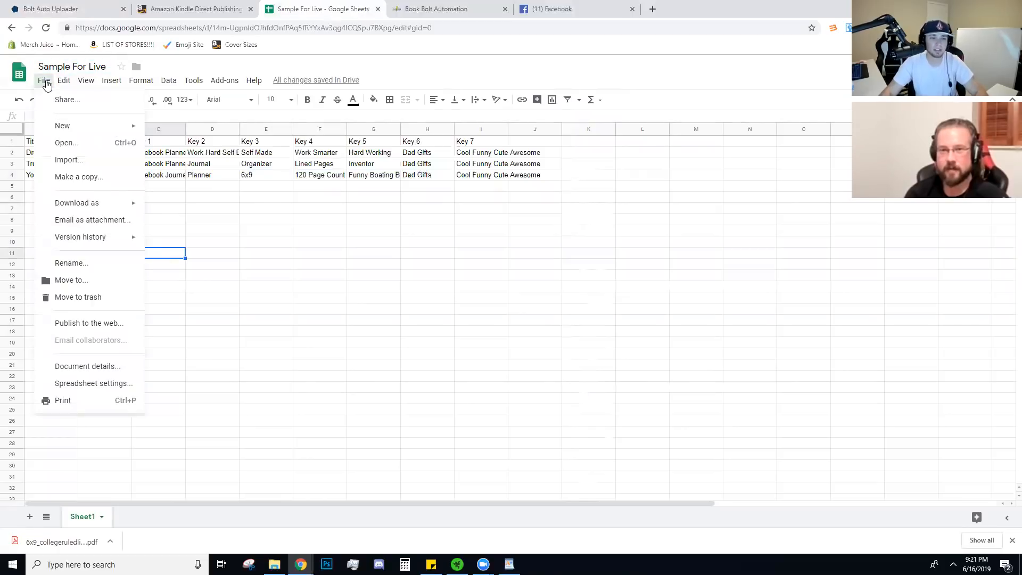
{"action": "mouse_move", "coordinate": [99, 201]}
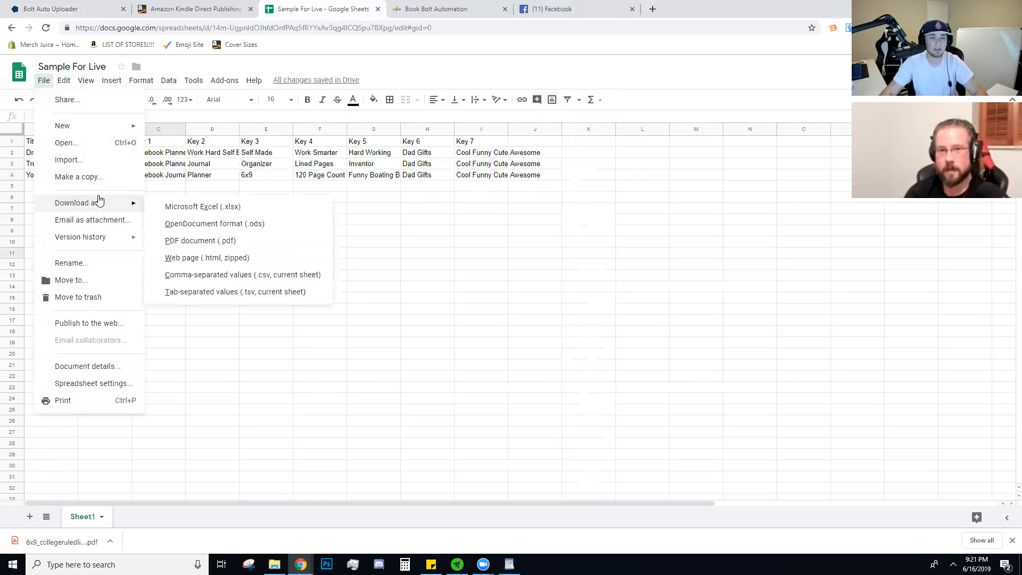
{"action": "left_click", "coordinate": [270, 277]}
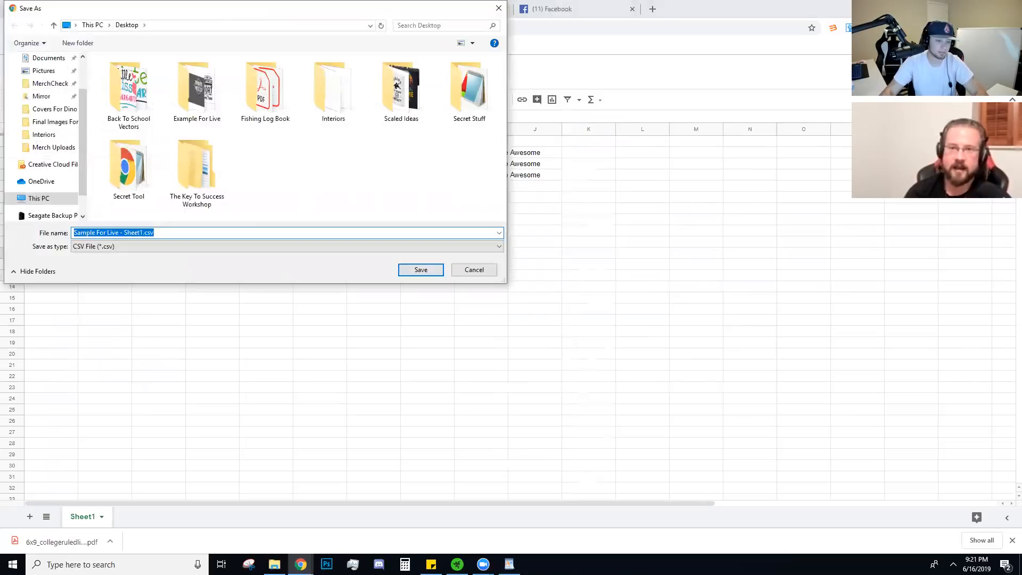
{"action": "left_click", "coordinate": [474, 270]}
{"action": "left_click", "coordinate": [48, 82]}
{"action": "mouse_move", "coordinate": [94, 205]}
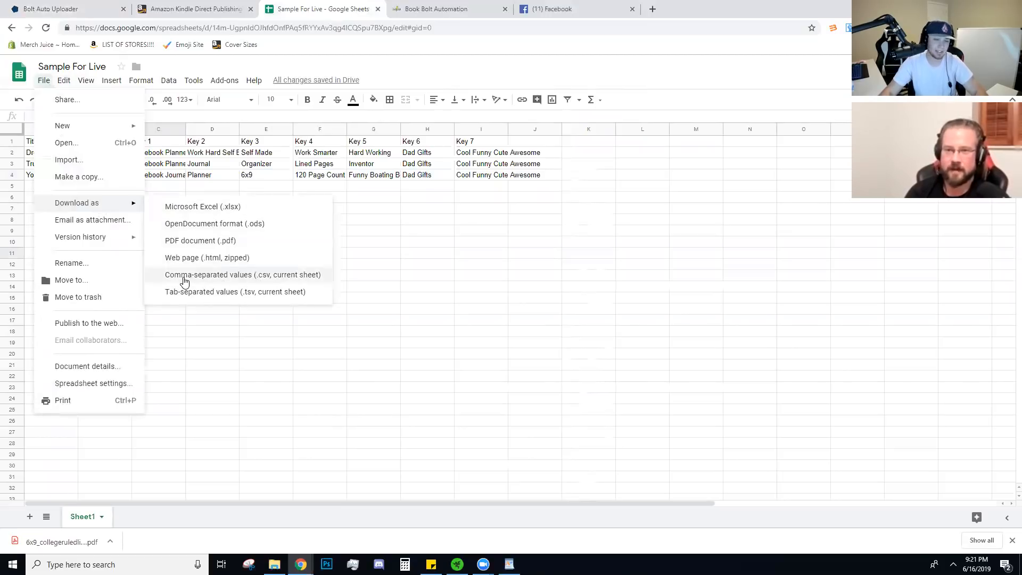
{"action": "left_click", "coordinate": [427, 332]}
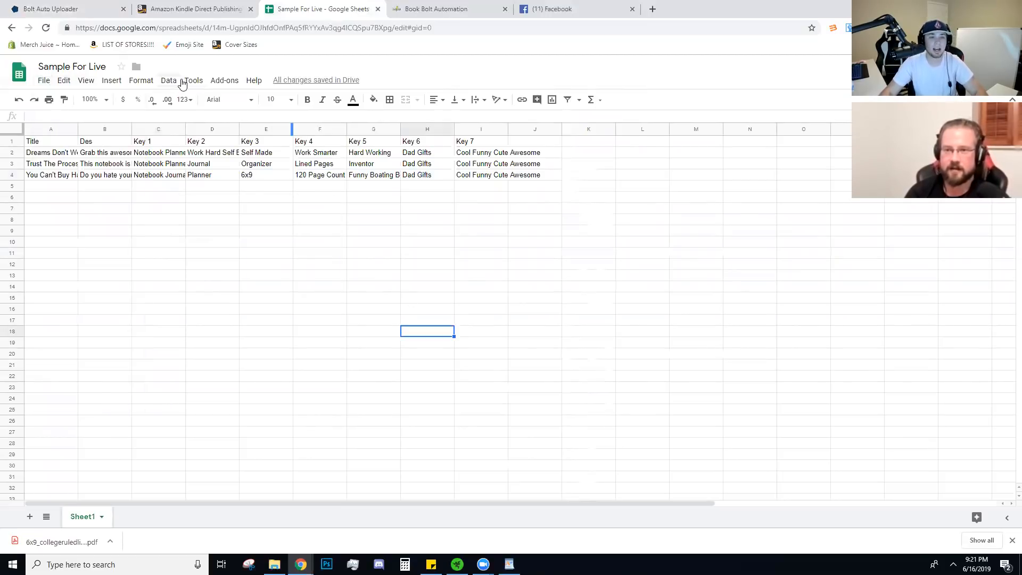
{"action": "left_click", "coordinate": [193, 80]}
{"action": "mouse_move", "coordinate": [215, 168]}
{"action": "left_click", "coordinate": [331, 171]}
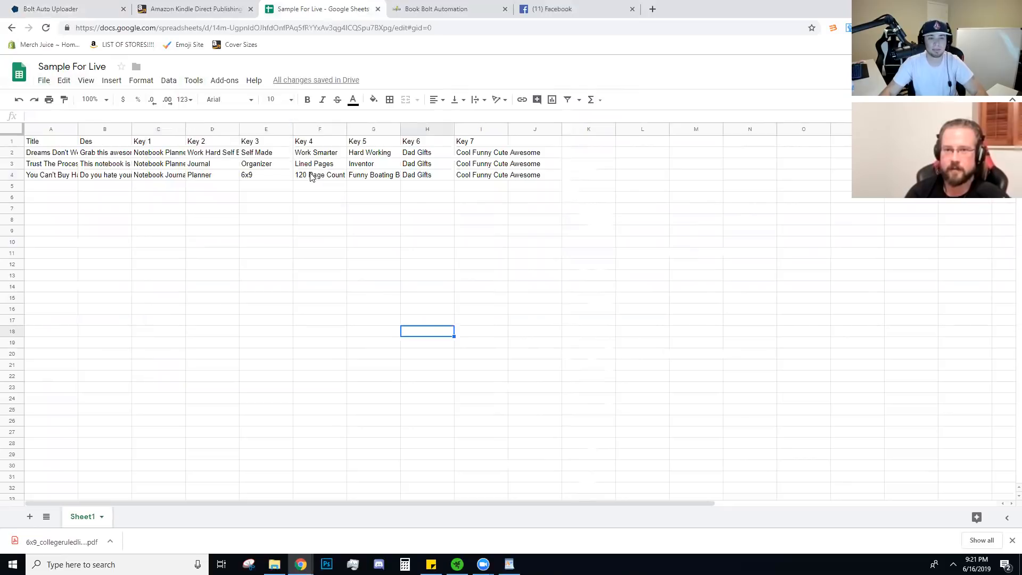
{"action": "left_click", "coordinate": [951, 150]}
{"action": "left_click", "coordinate": [951, 149]}
{"action": "left_click", "coordinate": [379, 164]}
- Download the current sheet as the comma-separated values file "Sample For Live - Sheet1.csv" to the Desktop
{"action": "left_click", "coordinate": [44, 82]}
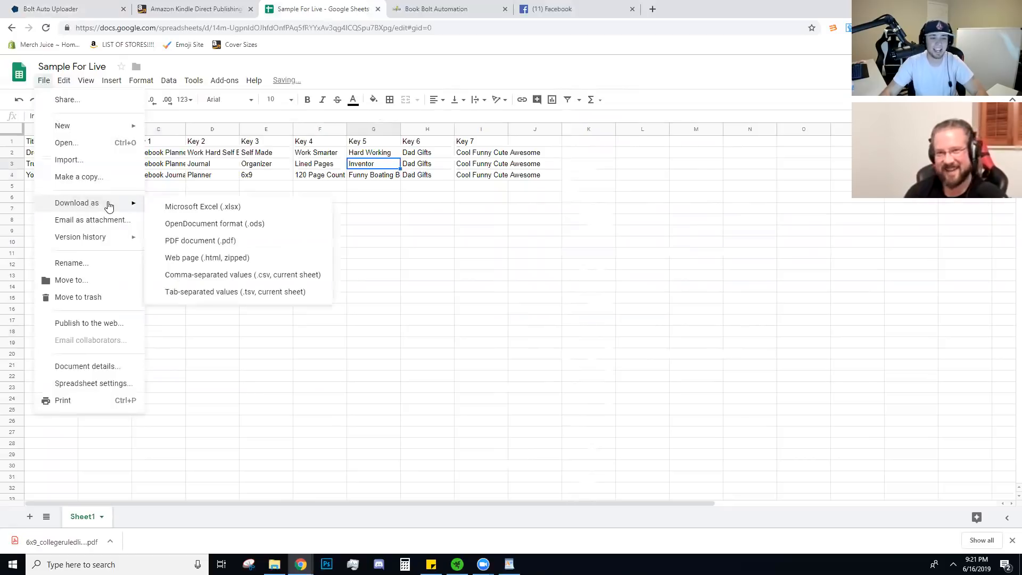
{"action": "left_click", "coordinate": [284, 277]}
{"action": "left_click", "coordinate": [427, 271]}
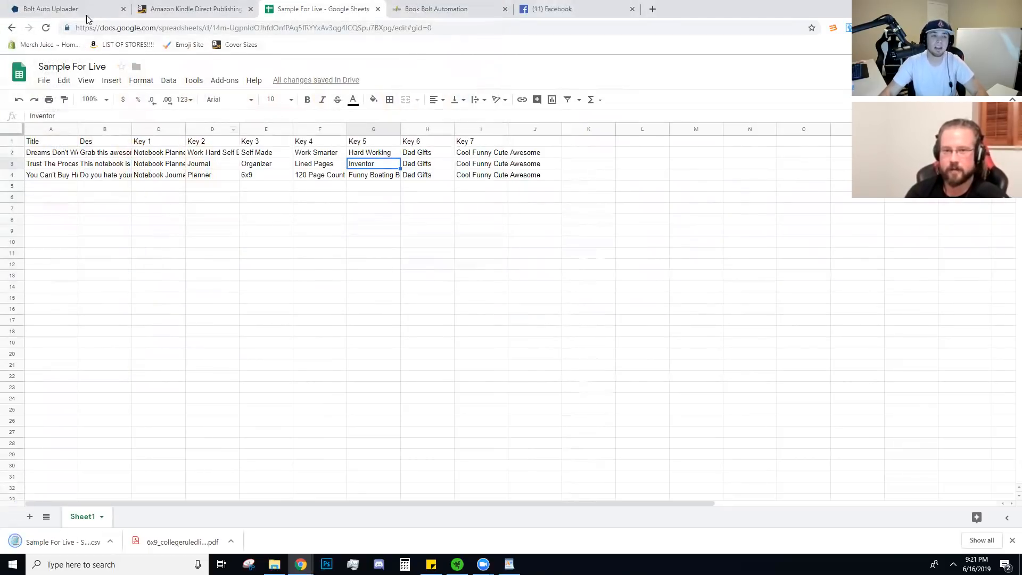
- Switch to Bolt Auto Uploader, upload "Sample For Live - Sheet1.csv" as the book content and inspect the header line in the uploaded content
{"action": "left_click", "coordinate": [53, 9]}
{"action": "left_click", "coordinate": [135, 143]}
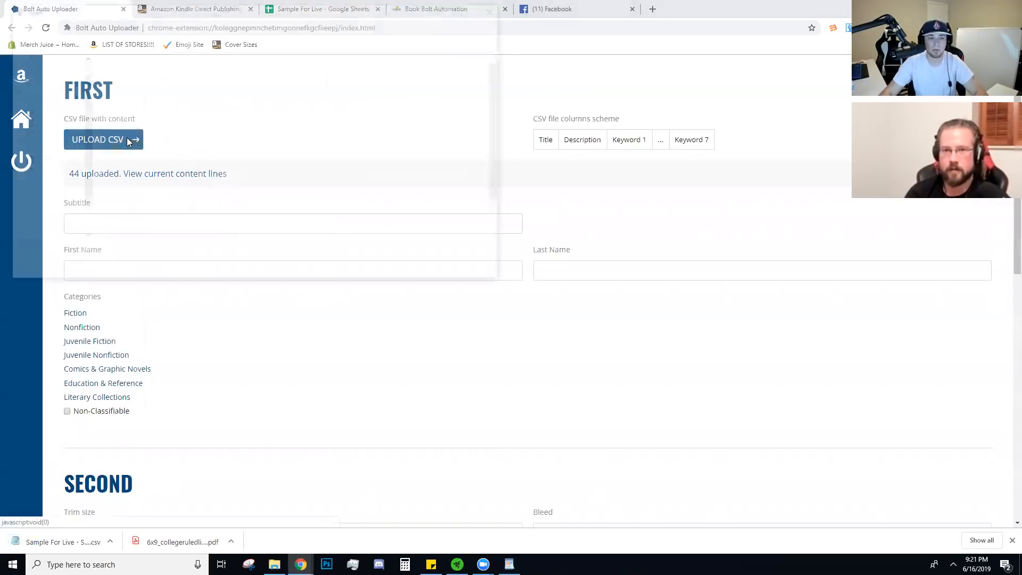
{"action": "scroll", "coordinate": [466, 169], "scroll_direction": "down", "scroll_amount": 1}
{"action": "left_click", "coordinate": [122, 194]}
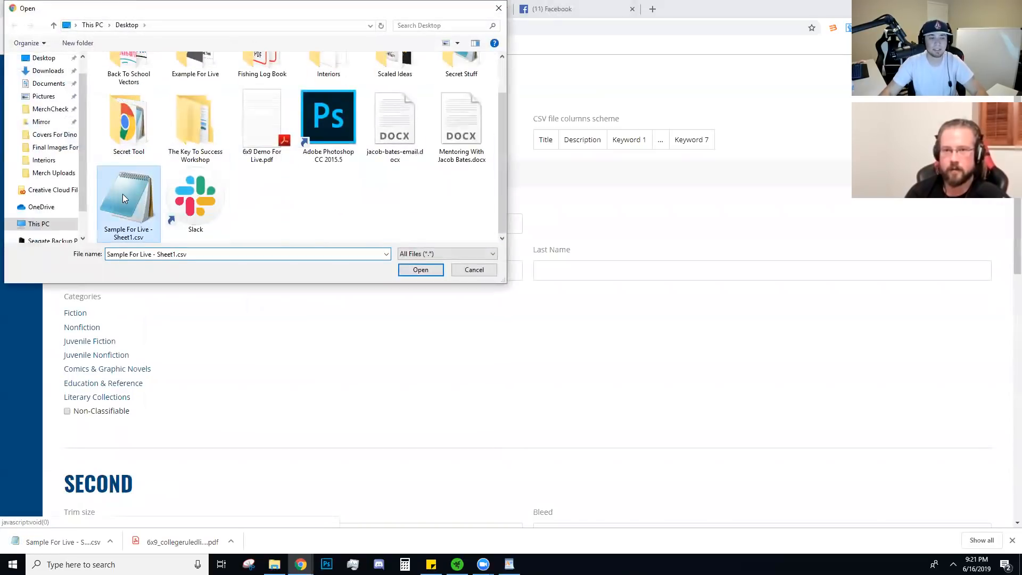
{"action": "left_click", "coordinate": [421, 270]}
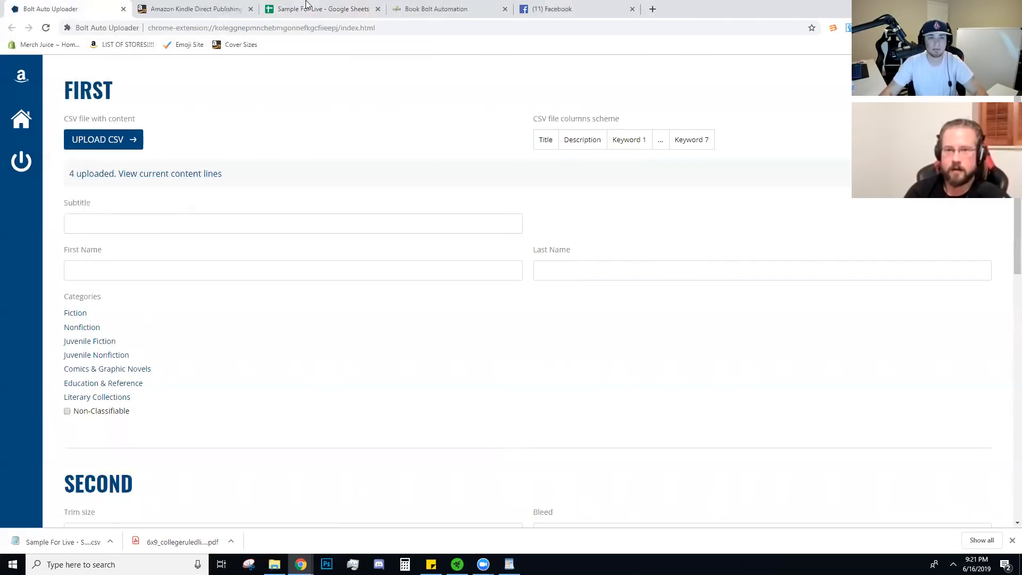
{"action": "left_click", "coordinate": [75, 175]}
{"action": "left_click_drag", "start_coordinate": [25, 126], "coordinate": [862, 128]}
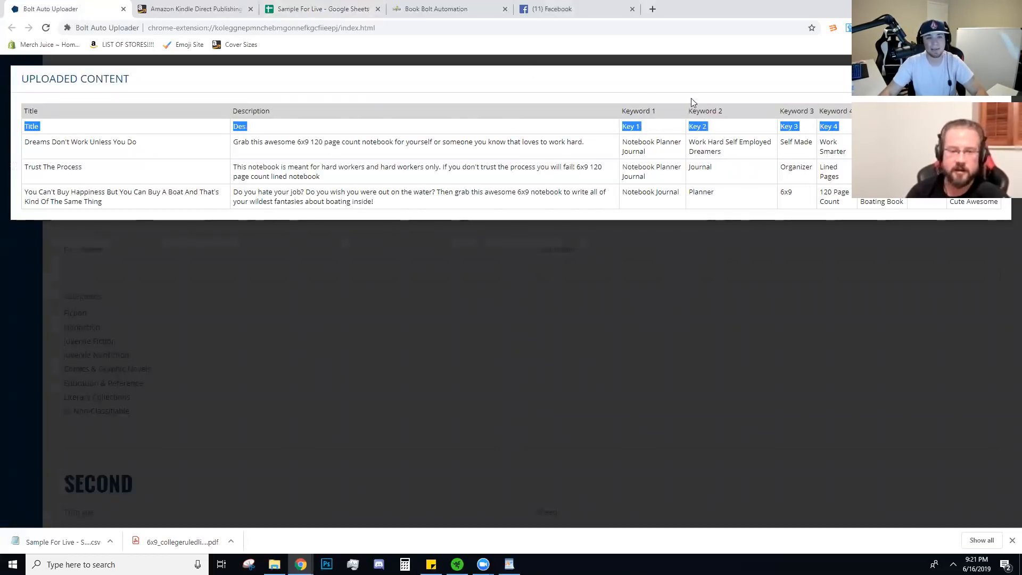
- Return to the Google Sheets spreadsheet and delete header row 1
{"action": "left_click", "coordinate": [320, 9]}
{"action": "right_click", "coordinate": [12, 141]}
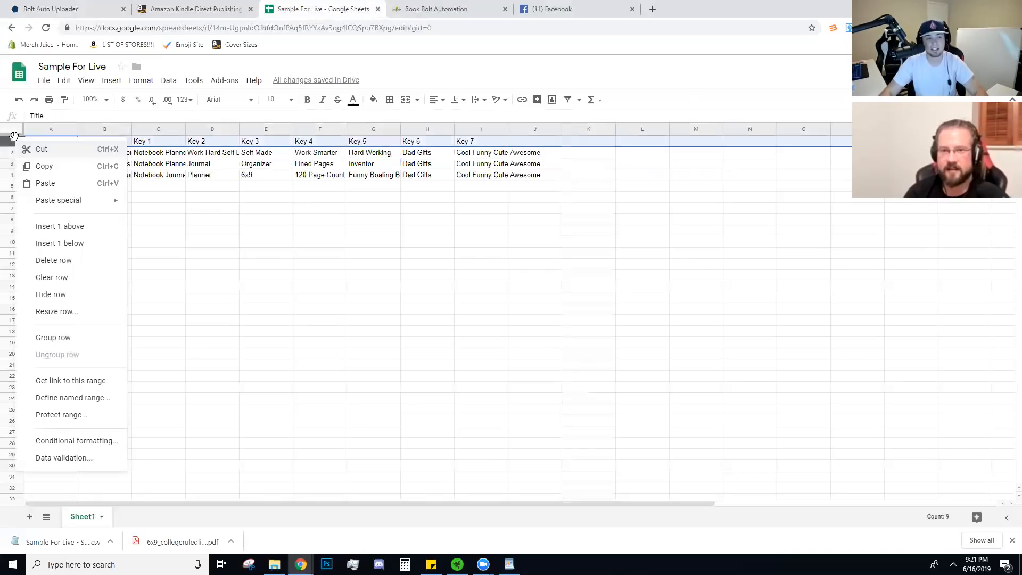
{"action": "left_click", "coordinate": [61, 259]}
- Download the current sheet as a comma-separated values file named "Fixed Sample For Live"
{"action": "left_click", "coordinate": [44, 80]}
{"action": "mouse_move", "coordinate": [101, 203]}
{"action": "left_click", "coordinate": [208, 272]}
{"action": "type", "text": "Fixed Sample For Live"}
{"action": "key", "text": "Return"}
- In Bolt Auto Uploader, upload "Fixed Sample For Live.csv" as the book content and view the current content lines
{"action": "left_click", "coordinate": [31, 6]}
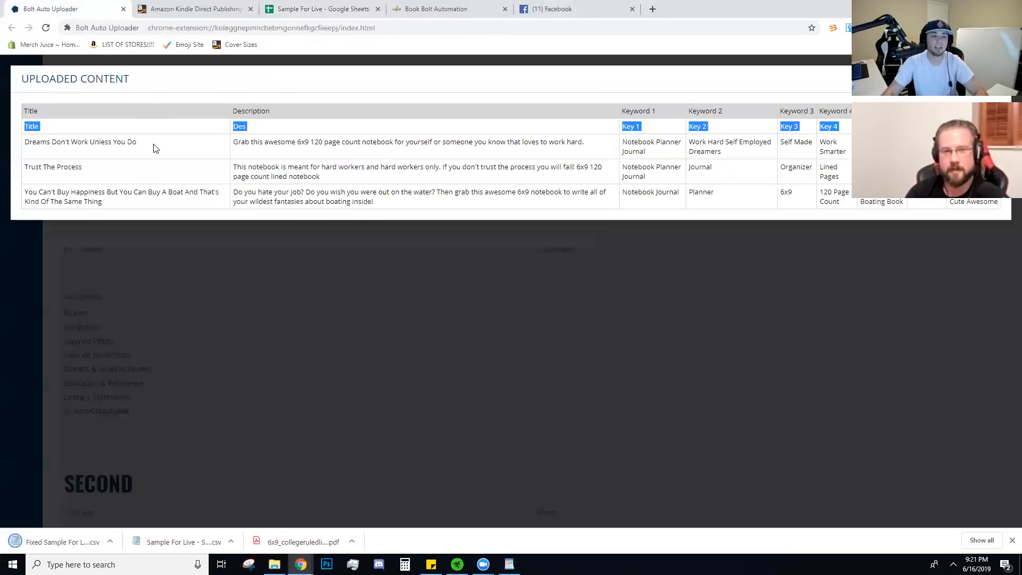
{"action": "left_click", "coordinate": [87, 235]}
{"action": "left_click", "coordinate": [103, 138]}
{"action": "scroll", "coordinate": [286, 198], "scroll_direction": "down", "scroll_amount": 1}
{"action": "left_click", "coordinate": [401, 150]}
{"action": "double_click", "coordinate": [401, 150]}
{"action": "left_click", "coordinate": [174, 179]}
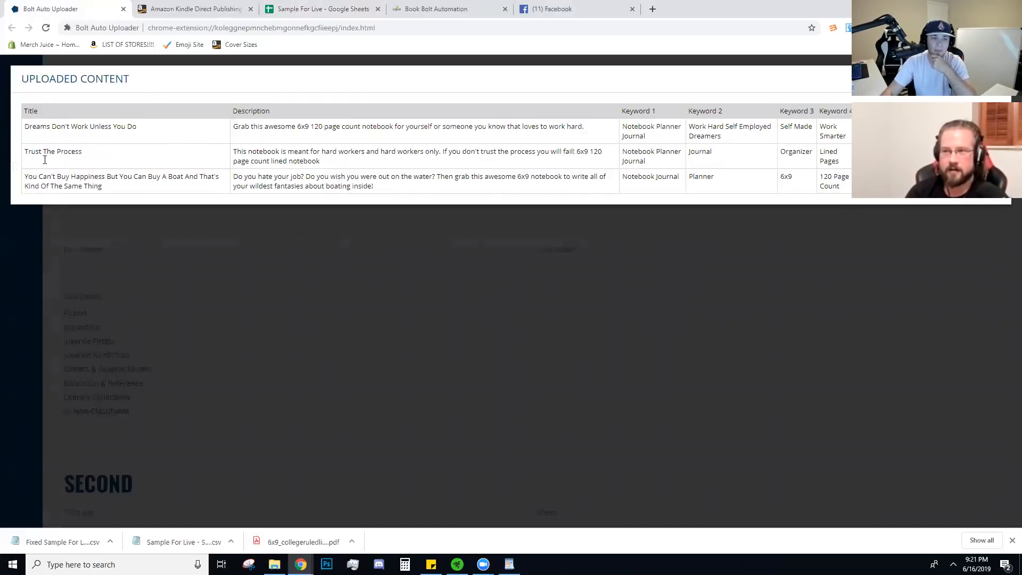
- Compare the first row of the Google Sheets spreadsheet with the uploaded content in Bolt Auto Uploader, and close the content view
{"action": "left_click", "coordinate": [299, 9]}
{"action": "left_click", "coordinate": [12, 142]}
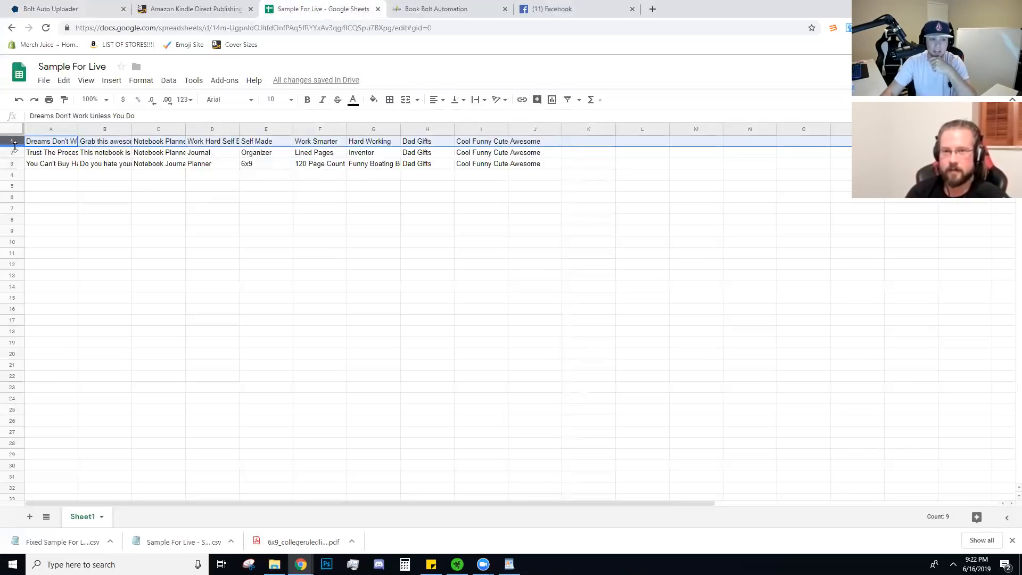
{"action": "left_click", "coordinate": [51, 8]}
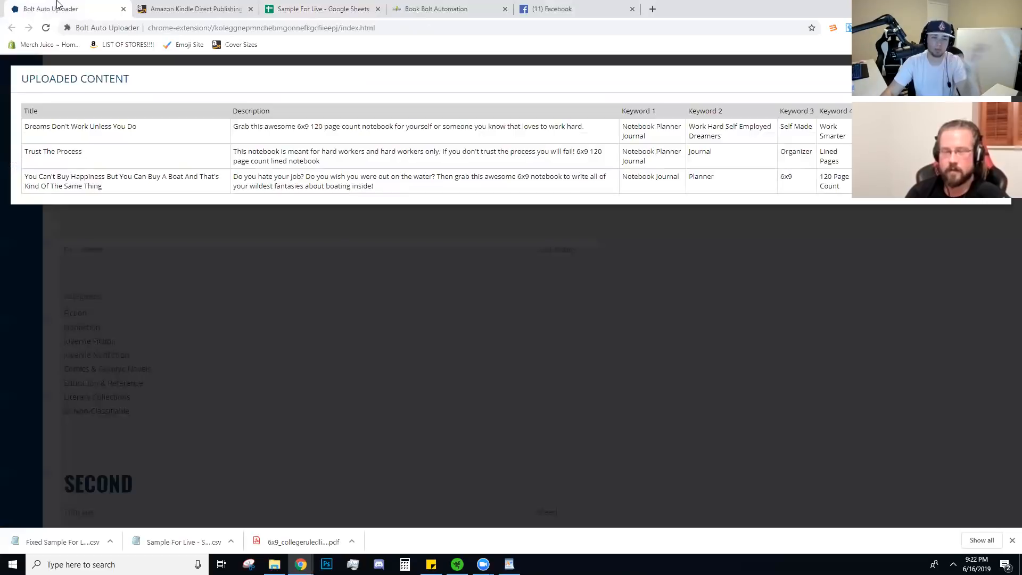
{"action": "left_click", "coordinate": [249, 252]}
- Enter "Funny Lined Notebook" as the subtitle and fill in the author's first and last name
{"action": "left_click", "coordinate": [206, 219]}
{"action": "type", "text": "Dunny Lined Notebook"}
{"action": "key", "text": "Tab"}
{"action": "type", "text": "Jacob"}
{"action": "key", "text": "Tab"}
{"action": "type", "text": "Bates"}
{"action": "left_click", "coordinate": [207, 238]}
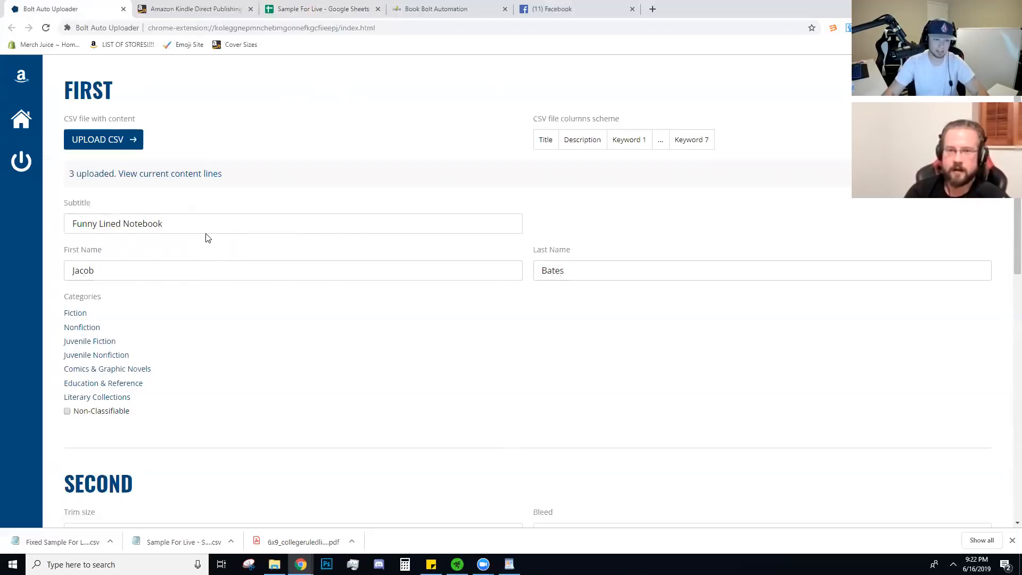
- Examine the book categories, including the Nonfiction subcategories, without selecting one
{"action": "scroll", "coordinate": [205, 240], "scroll_direction": "down", "scroll_amount": 3}
{"action": "scroll", "coordinate": [158, 221], "scroll_direction": "up", "scroll_amount": 2}
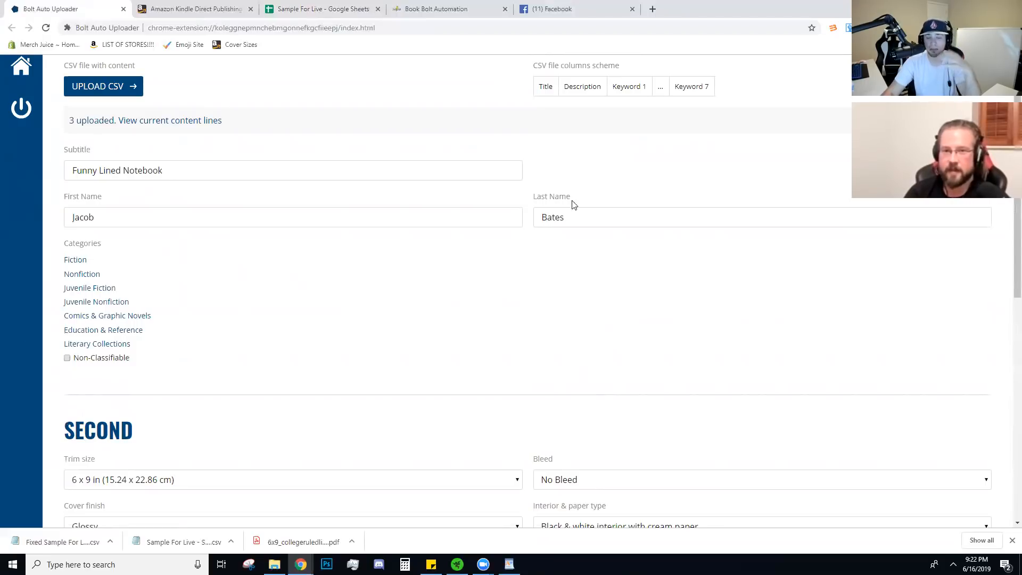
{"action": "scroll", "coordinate": [160, 250], "scroll_direction": "down", "scroll_amount": 3}
{"action": "scroll", "coordinate": [96, 189], "scroll_direction": "up", "scroll_amount": 1}
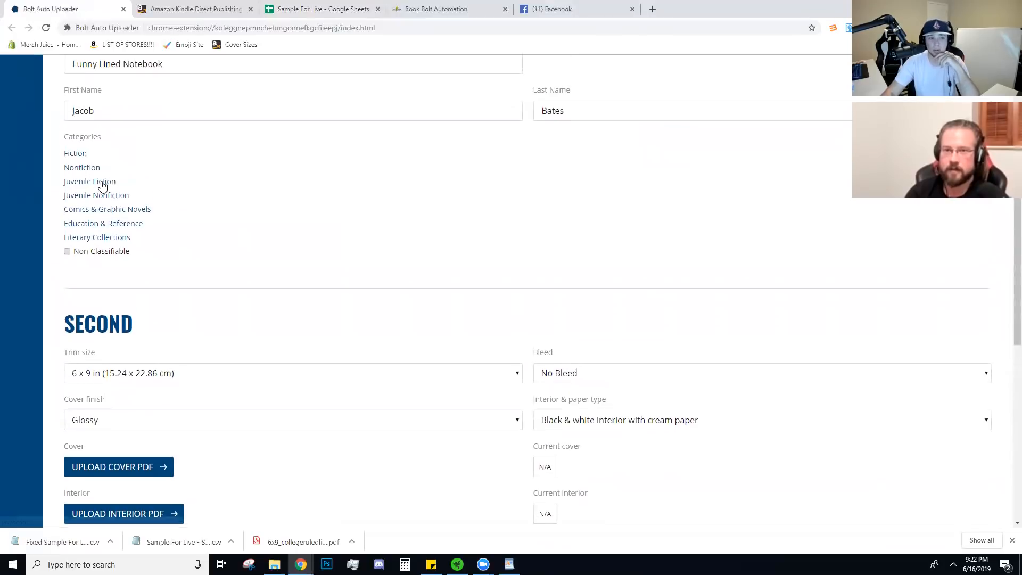
{"action": "left_click", "coordinate": [83, 169]}
{"action": "scroll", "coordinate": [93, 309], "scroll_direction": "down", "scroll_amount": 8}
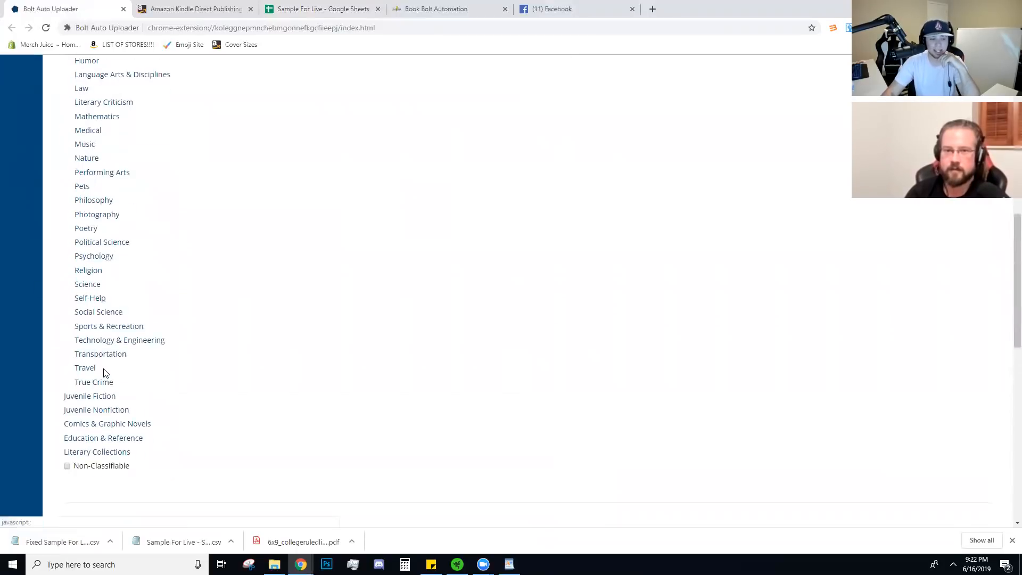
{"action": "scroll", "coordinate": [93, 303], "scroll_direction": "up", "scroll_amount": 9}
{"action": "left_click", "coordinate": [85, 221]}
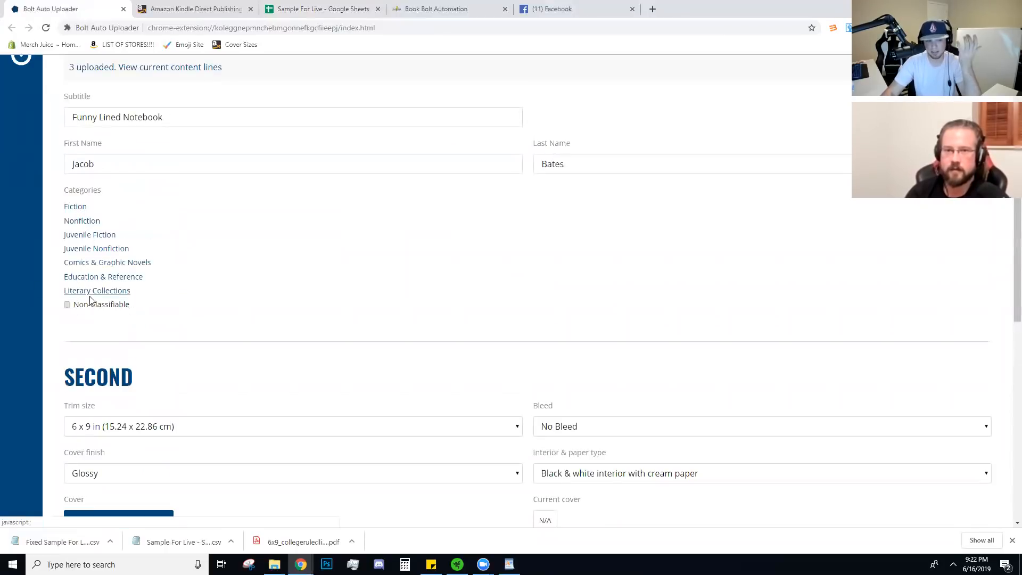
- Set the print options to 6 x 9 in trim, Bleed, black & white interior with cream paper, and Matte cover finish
{"action": "scroll", "coordinate": [160, 298], "scroll_direction": "down", "scroll_amount": 5}
{"action": "left_click", "coordinate": [159, 158]}
{"action": "left_click", "coordinate": [149, 160]}
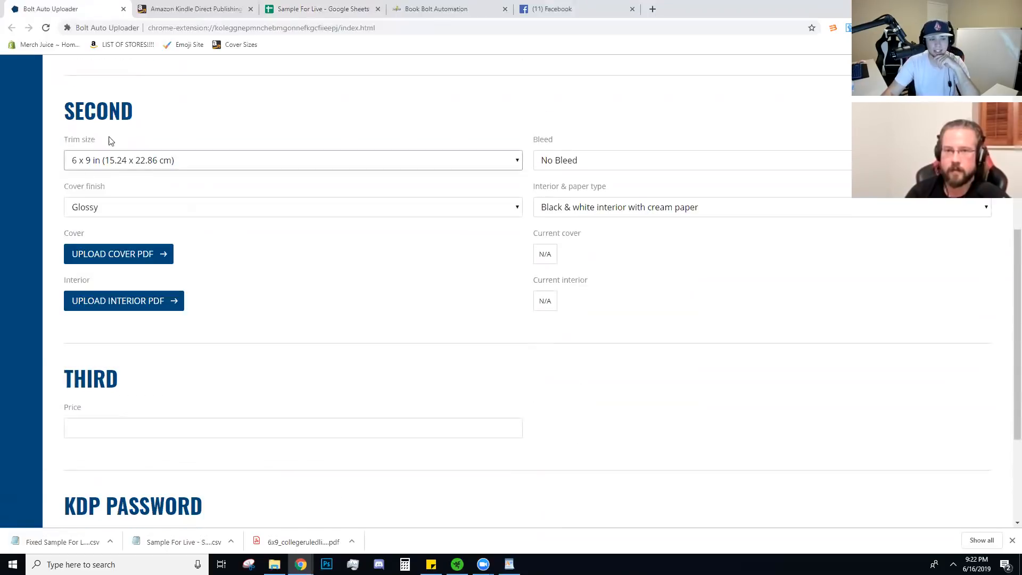
{"action": "left_click", "coordinate": [600, 163]}
{"action": "left_click", "coordinate": [588, 190]}
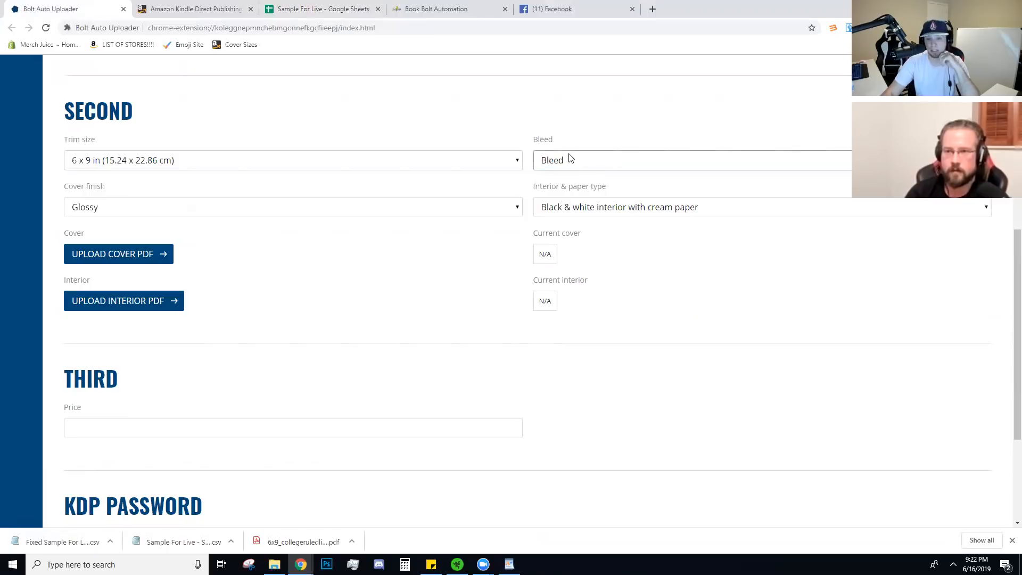
{"action": "left_click", "coordinate": [585, 211]}
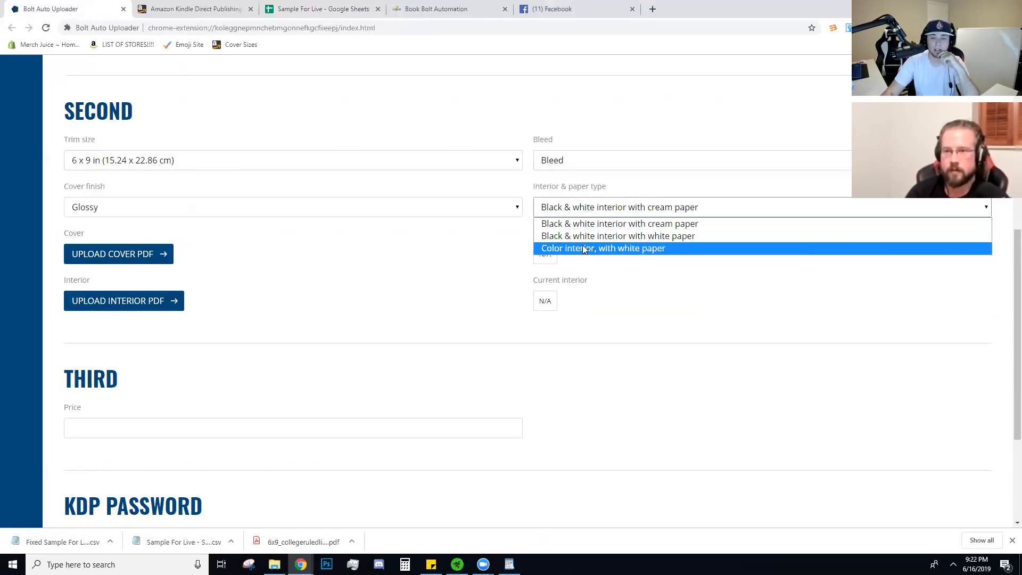
{"action": "left_click", "coordinate": [578, 203]}
{"action": "left_click", "coordinate": [222, 213]}
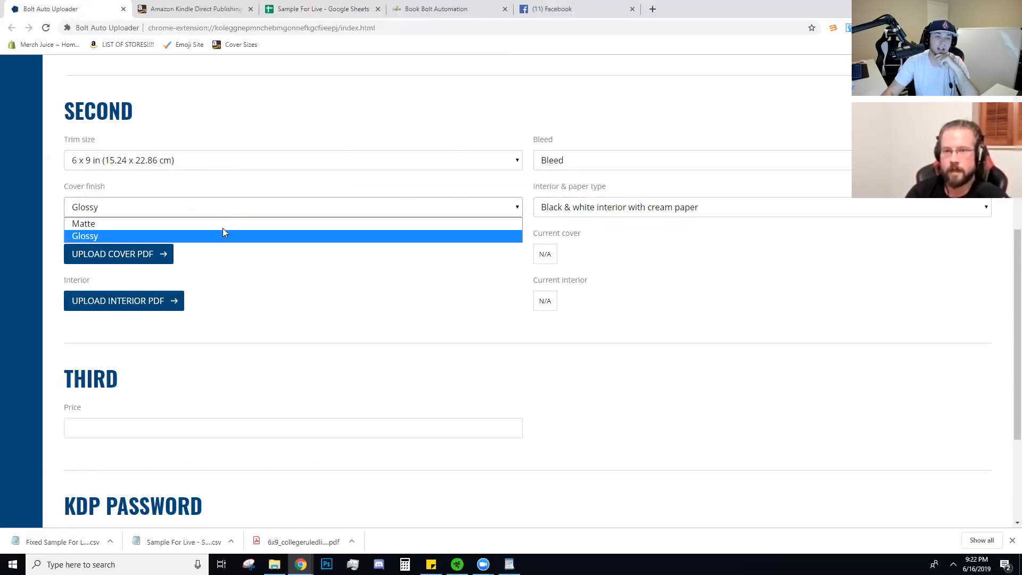
{"action": "left_click", "coordinate": [224, 224]}
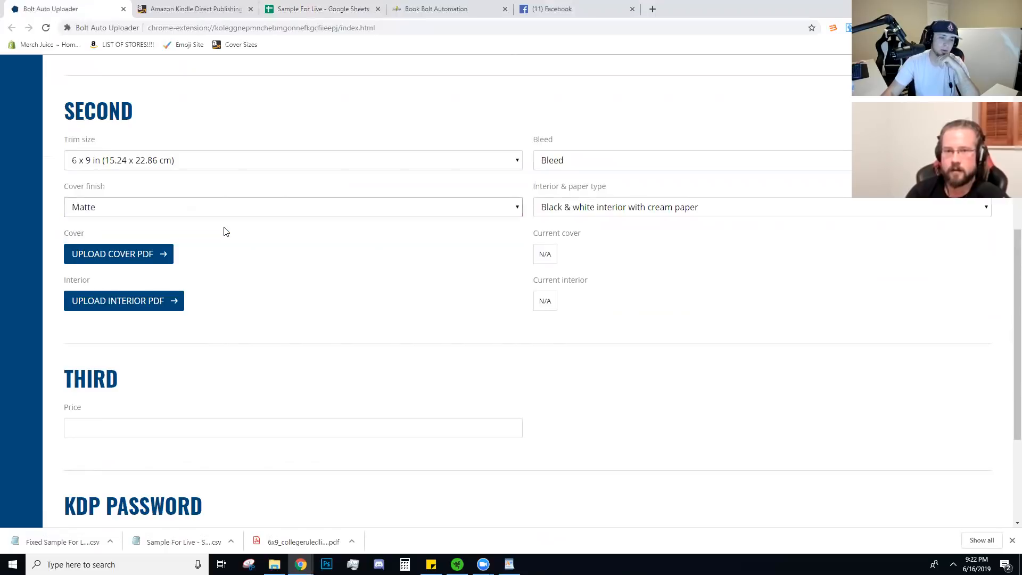
- Upload the cover PDFs C_400_0001.pdf, C_400_0002.pdf and C_400_0003.pdf from the Example For Live folder
{"action": "left_click", "coordinate": [129, 254]}
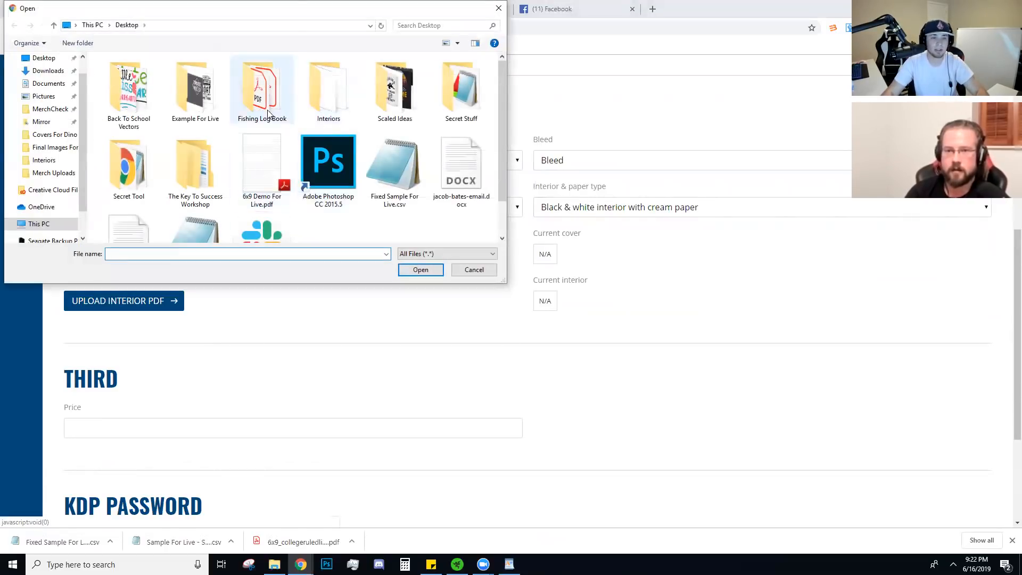
{"action": "double_click", "coordinate": [195, 101]}
{"action": "left_click", "coordinate": [131, 73]}
{"action": "left_click", "coordinate": [131, 96], "text": "shift"}
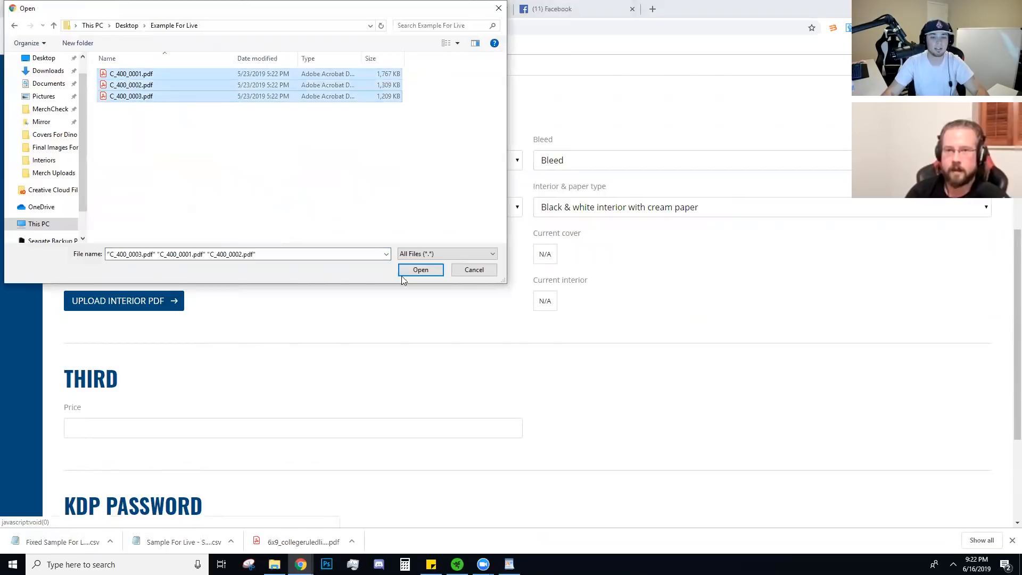
{"action": "left_click", "coordinate": [420, 269]}
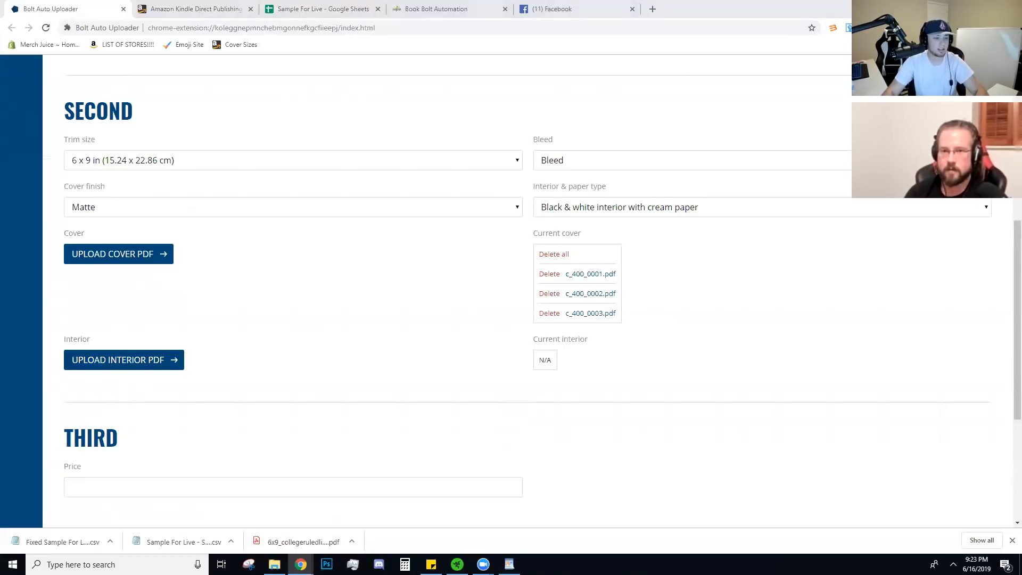
- Upload 6x9 Demo For Live.pdf from the Desktop as the interior PDF
{"action": "left_click", "coordinate": [169, 363]}
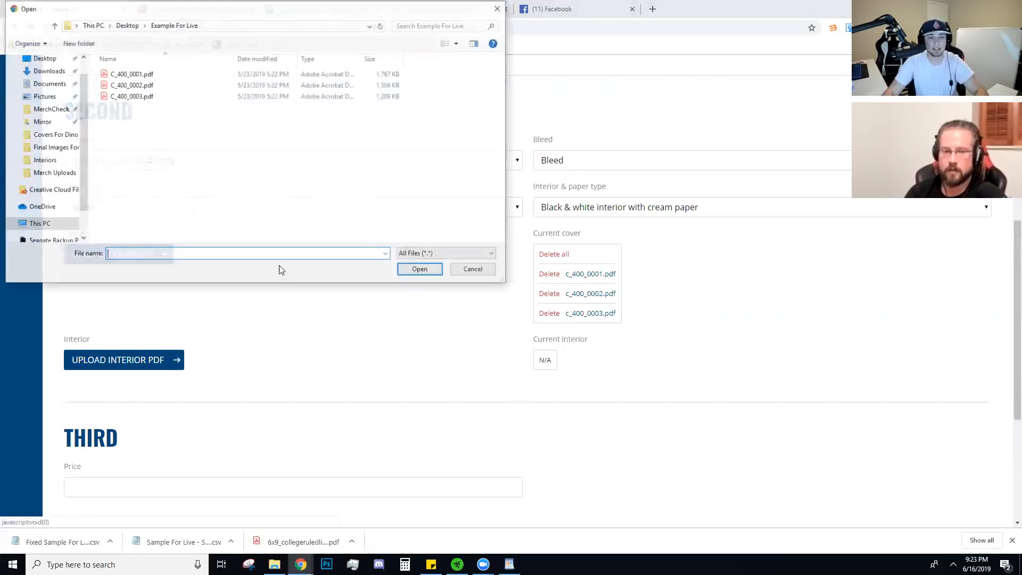
{"action": "left_click", "coordinate": [49, 59]}
{"action": "double_click", "coordinate": [262, 133]}
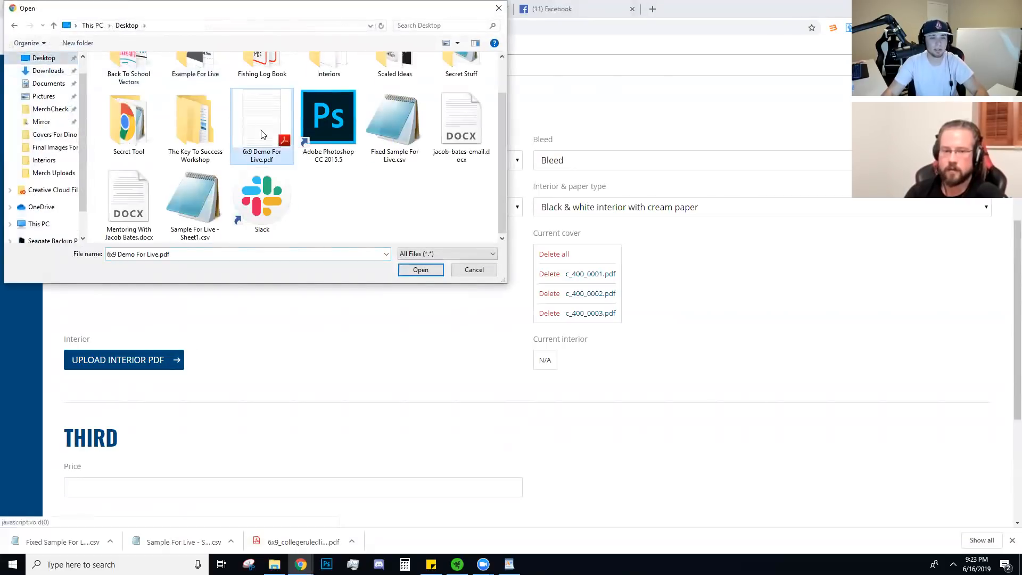
- Set the book price to 6.99 in the third section
{"action": "scroll", "coordinate": [31, 287], "scroll_direction": "down", "scroll_amount": 4}
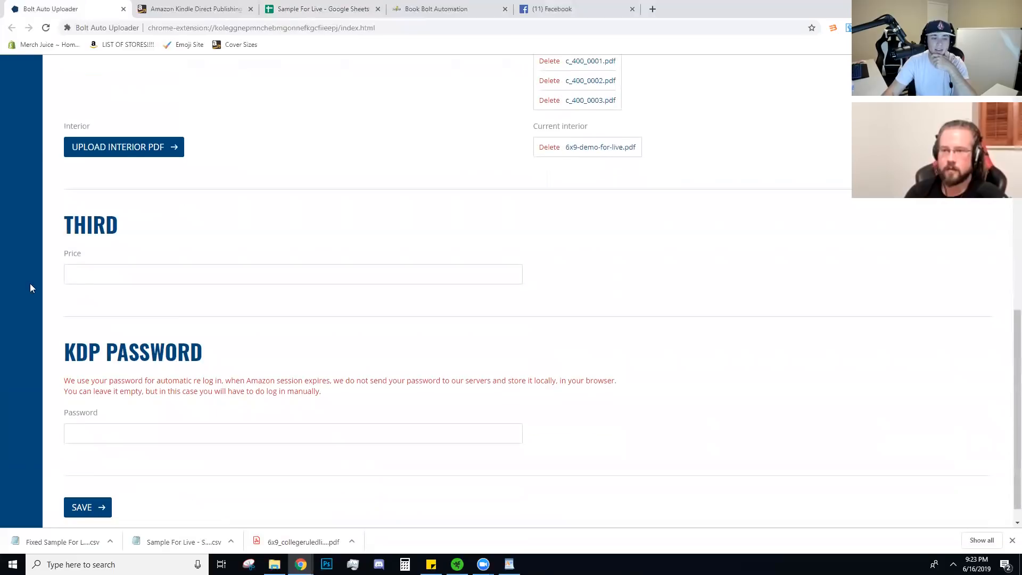
{"action": "left_click", "coordinate": [88, 279]}
{"action": "type", "text": "6.99"}
{"action": "left_click", "coordinate": [77, 359]}
- Read the KDP password section and its note about storing the password locally, leaving the field empty
{"action": "scroll", "coordinate": [75, 269], "scroll_direction": "down", "scroll_amount": 1}
{"action": "left_click_drag", "start_coordinate": [63, 330], "coordinate": [240, 332]}
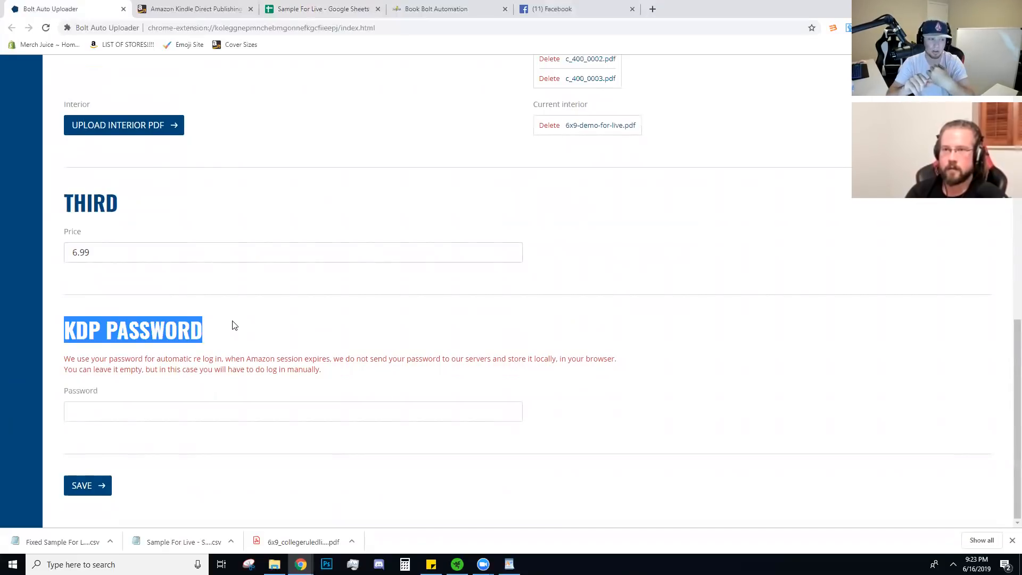
{"action": "left_click", "coordinate": [95, 484]}
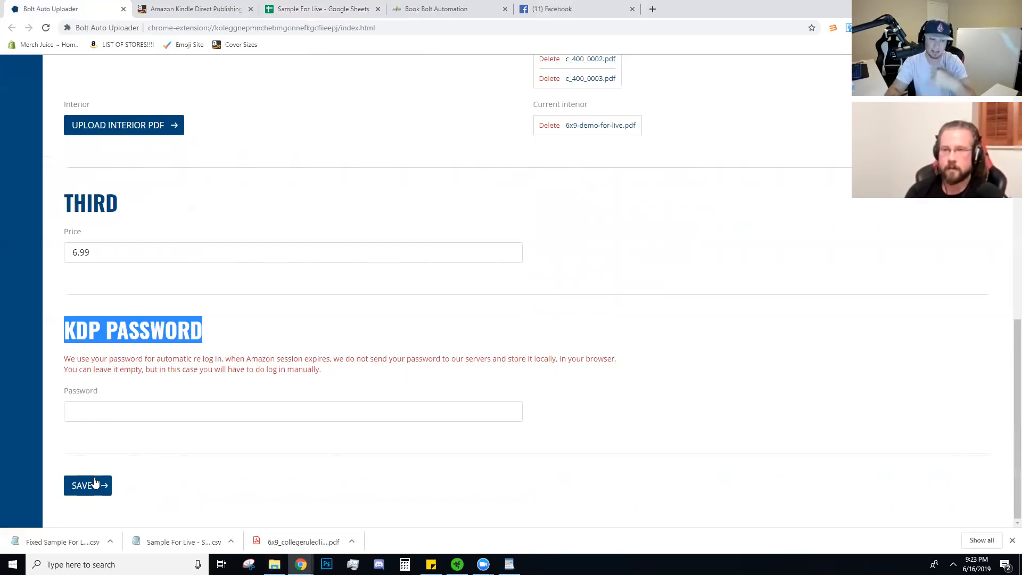
{"action": "left_click", "coordinate": [98, 410]}
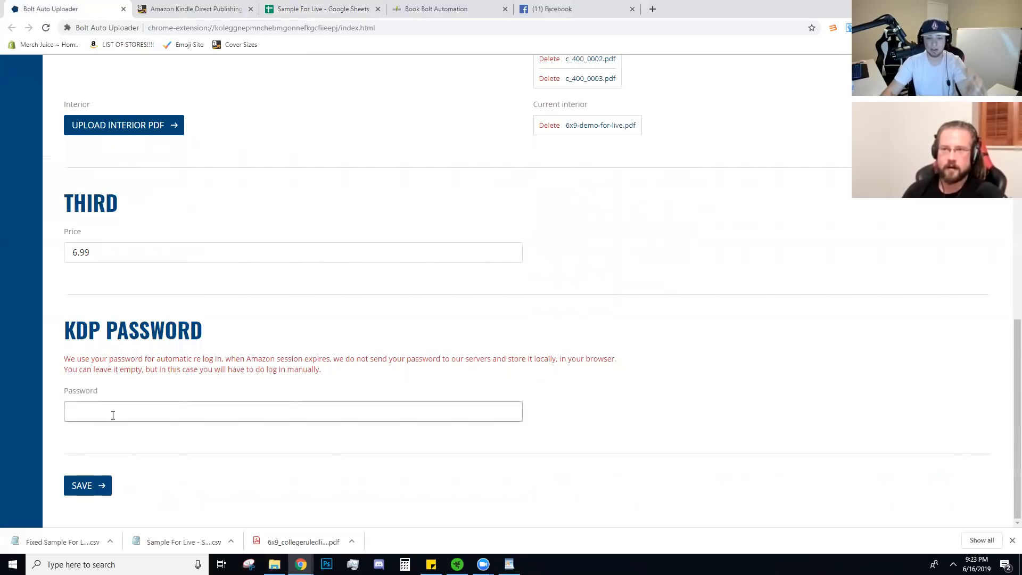
{"action": "left_click_drag", "start_coordinate": [507, 359], "coordinate": [557, 359]}
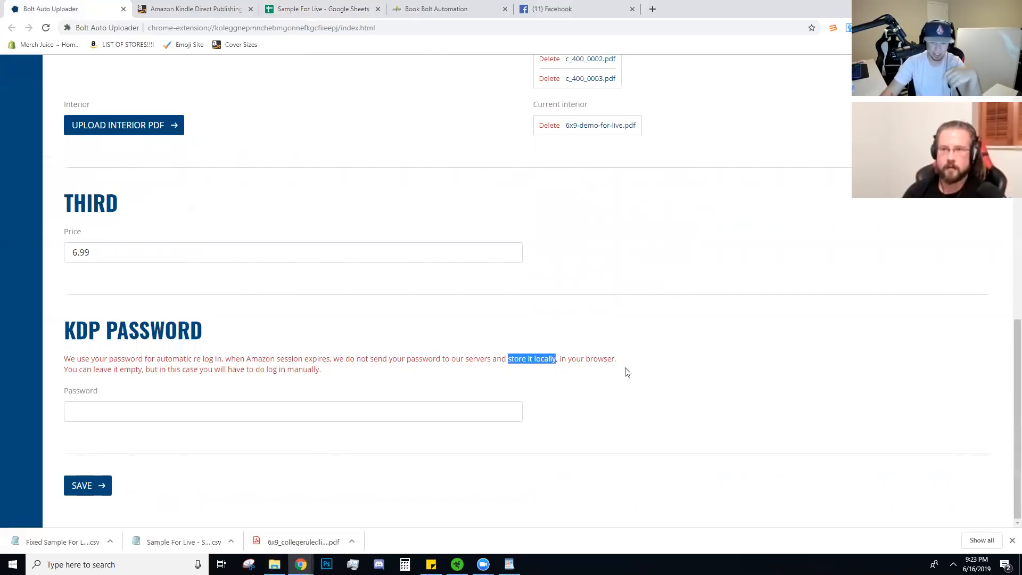
{"action": "left_click", "coordinate": [653, 415]}
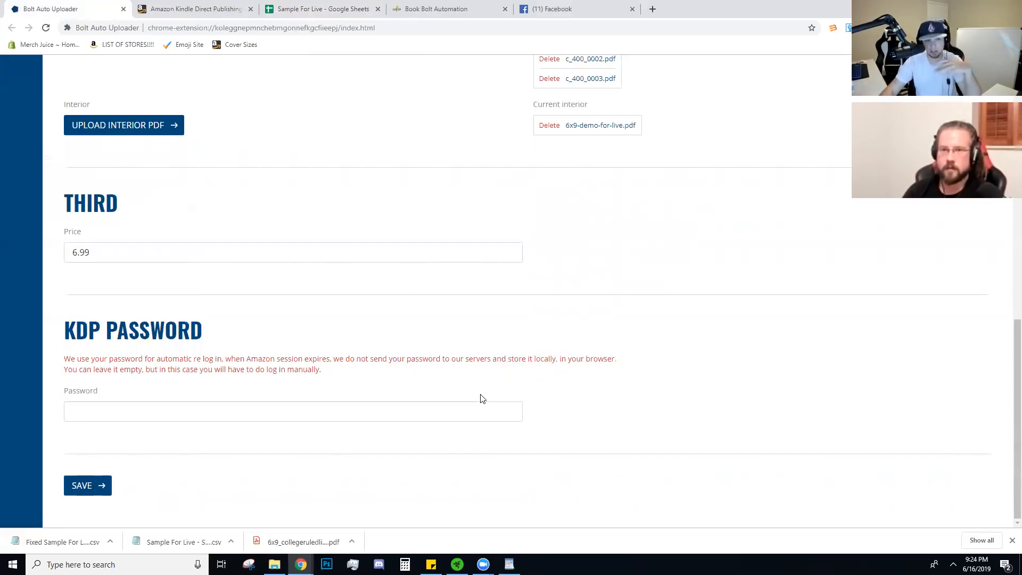
- Review the completed book details, print options and uploaded files, and save the uploader settings
{"action": "scroll", "coordinate": [480, 398], "scroll_direction": "up", "scroll_amount": 10}
{"action": "scroll", "coordinate": [263, 399], "scroll_direction": "down", "scroll_amount": 6}
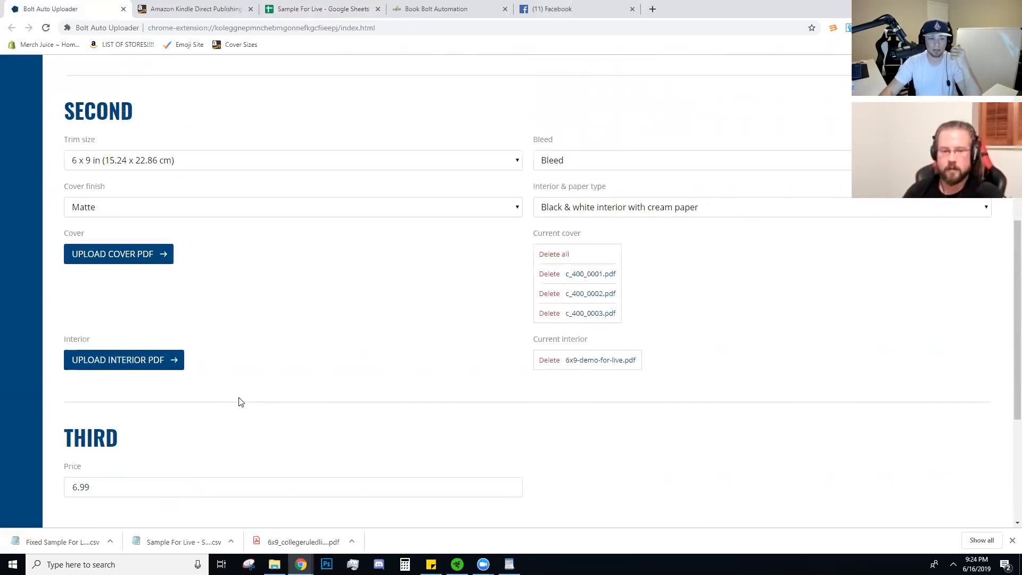
{"action": "scroll", "coordinate": [239, 401], "scroll_direction": "down", "scroll_amount": 5}
{"action": "left_click", "coordinate": [82, 484]}
{"action": "scroll", "coordinate": [192, 448], "scroll_direction": "up", "scroll_amount": 10}
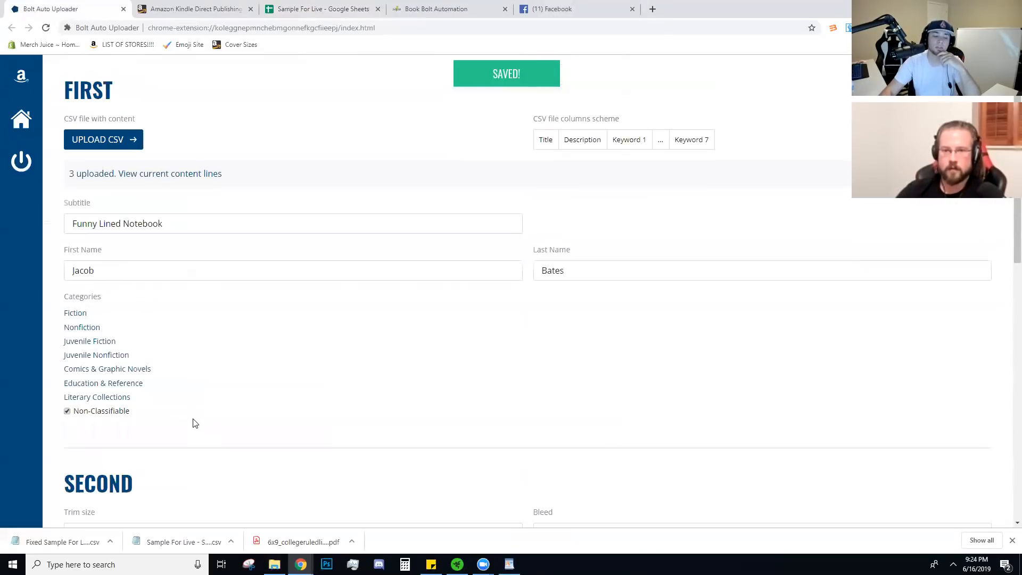
- Try to start the Bolt upload of the queued titles from the KDP bookshelf, and close that bookshelf page
{"action": "left_click", "coordinate": [17, 68]}
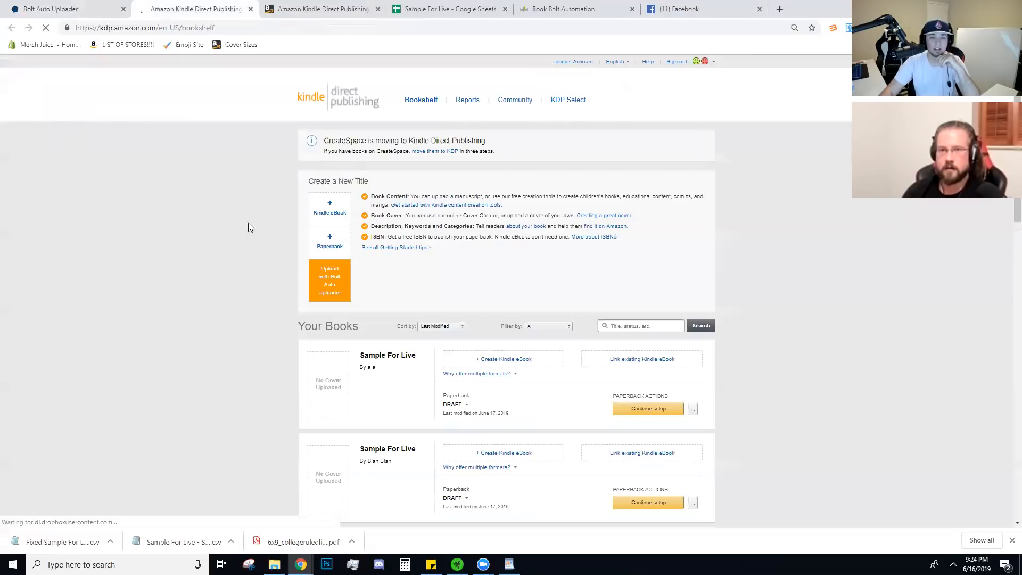
{"action": "left_click", "coordinate": [338, 274]}
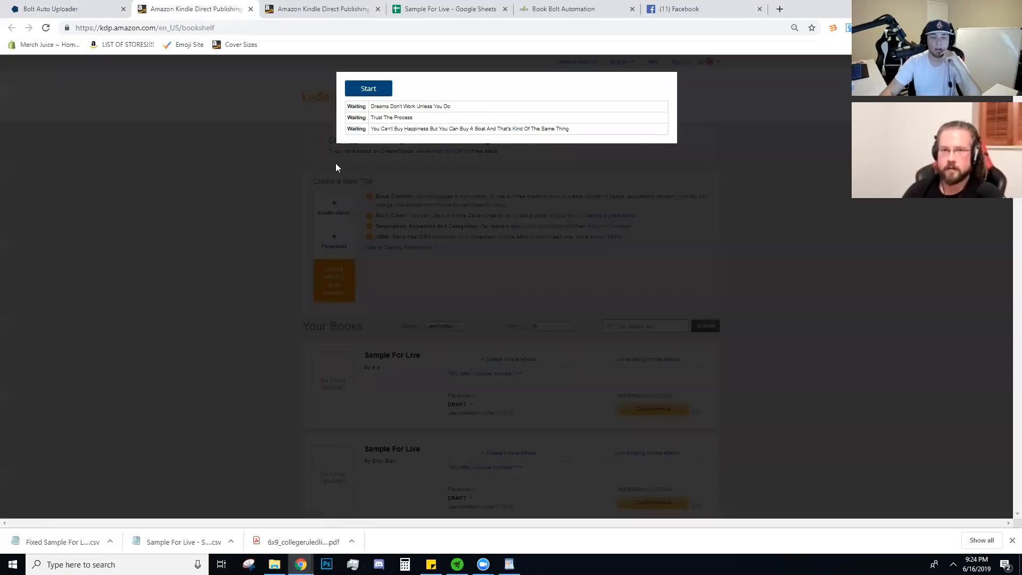
{"action": "left_click_drag", "start_coordinate": [377, 104], "coordinate": [565, 127]}
{"action": "left_click", "coordinate": [564, 128]}
{"action": "left_click", "coordinate": [368, 89]}
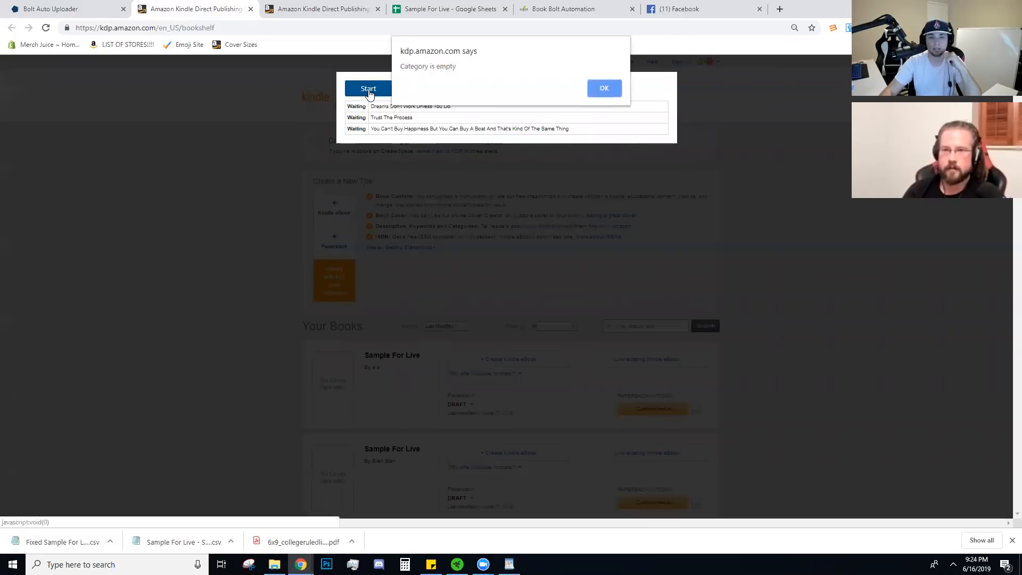
{"action": "left_click", "coordinate": [597, 90]}
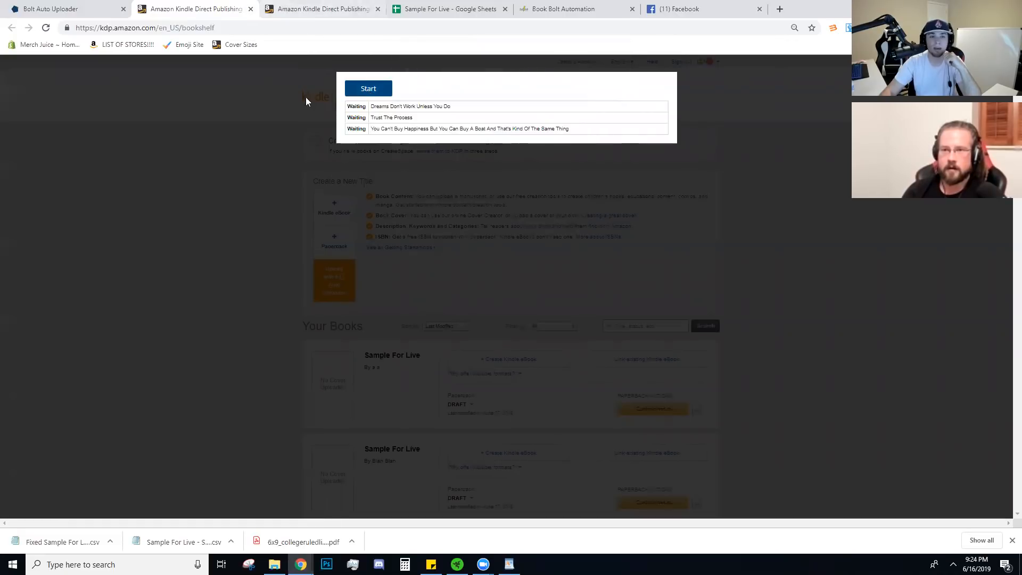
{"action": "left_click", "coordinate": [251, 9]}
- Check the Non-Classifiable category and the rest of the form, and save the uploader settings again
{"action": "scroll", "coordinate": [105, 256], "scroll_direction": "down", "scroll_amount": 3}
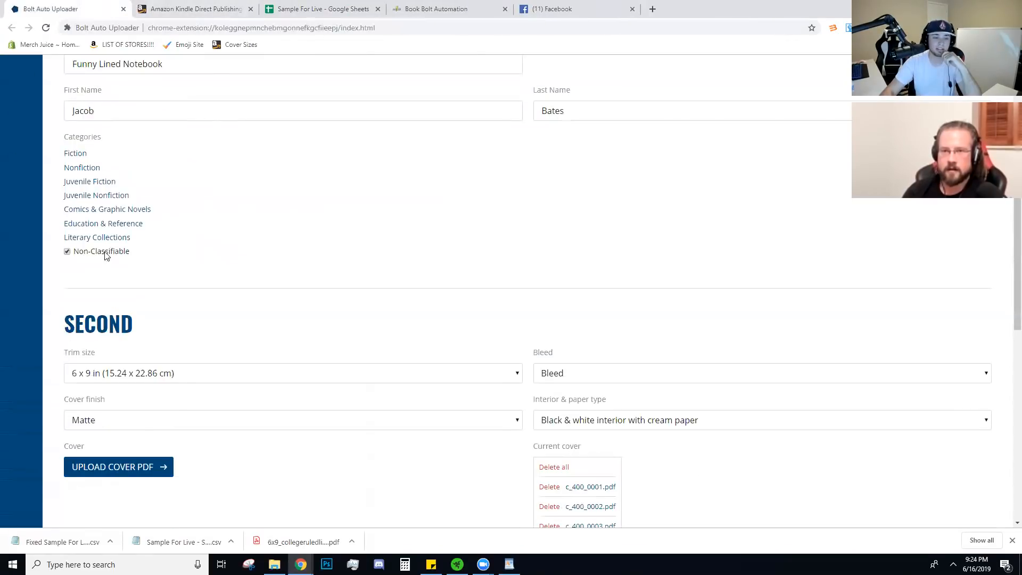
{"action": "scroll", "coordinate": [126, 429], "scroll_direction": "down", "scroll_amount": 8}
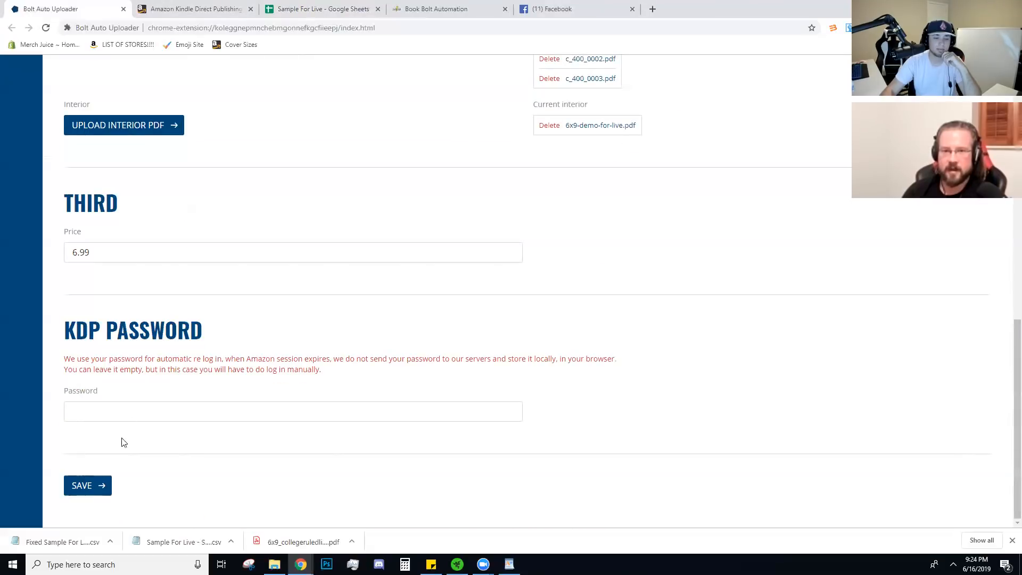
{"action": "left_click", "coordinate": [102, 485]}
{"action": "scroll", "coordinate": [155, 228], "scroll_direction": "up", "scroll_amount": 7}
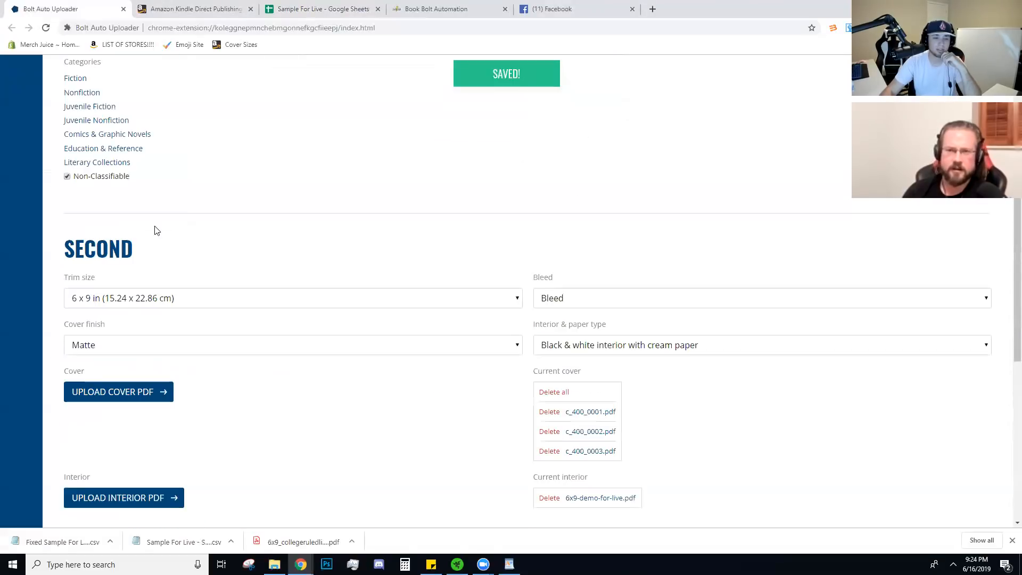
- Expand the Fiction category to check its subcategories, collapse it, and save the settings once more
{"action": "left_click", "coordinate": [75, 79]}
{"action": "scroll", "coordinate": [159, 331], "scroll_direction": "down", "scroll_amount": 14}
{"action": "scroll", "coordinate": [149, 341], "scroll_direction": "down", "scroll_amount": 3}
{"action": "scroll", "coordinate": [144, 322], "scroll_direction": "up", "scroll_amount": 18}
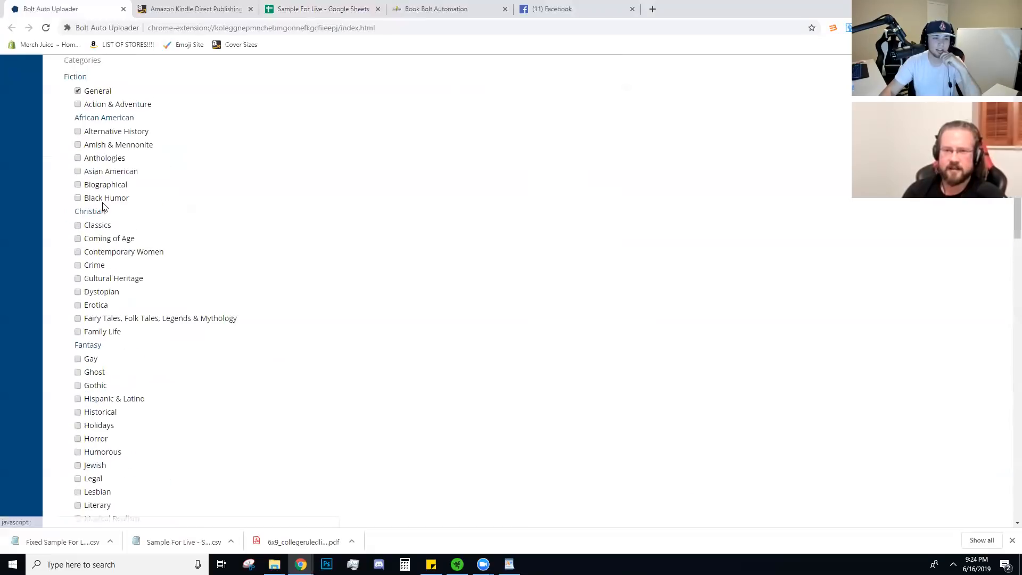
{"action": "left_click", "coordinate": [75, 78]}
{"action": "scroll", "coordinate": [100, 354], "scroll_direction": "down", "scroll_amount": 7}
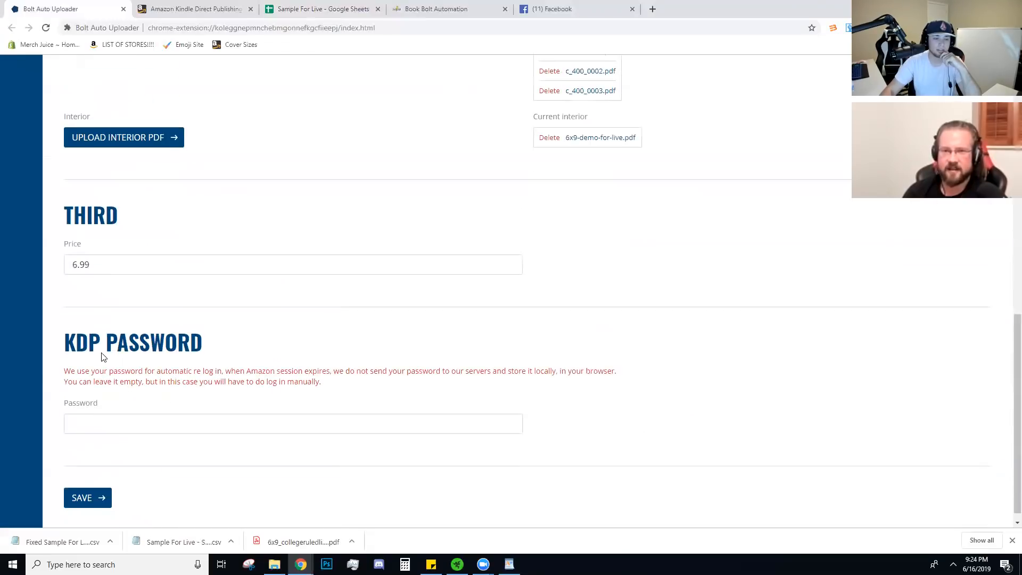
{"action": "left_click", "coordinate": [93, 484]}
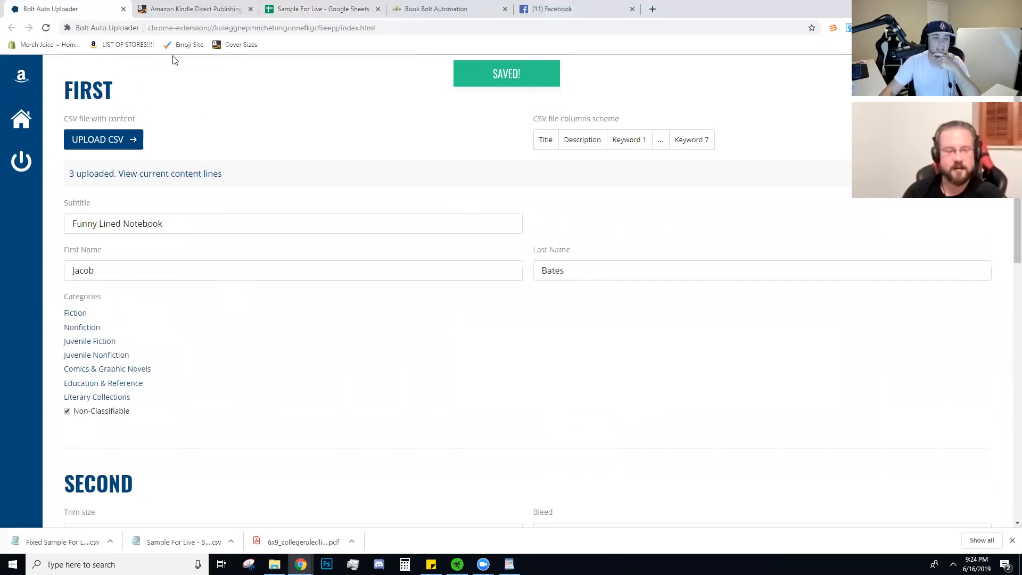
- Open the KDP bookshelf from the uploader and start the Bolt Auto Uploader run for the queued books
{"action": "left_click", "coordinate": [22, 80]}
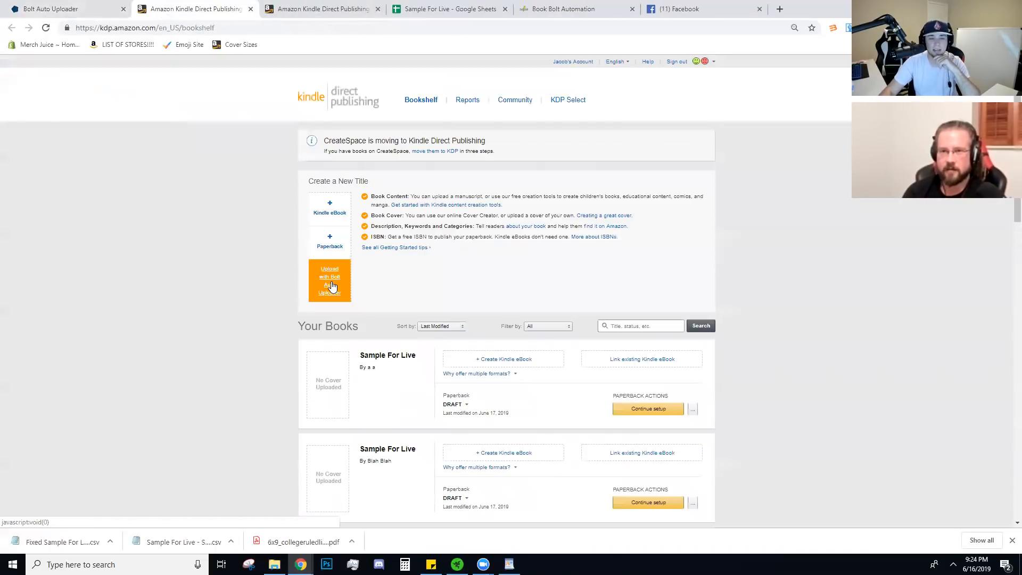
{"action": "left_click", "coordinate": [331, 281]}
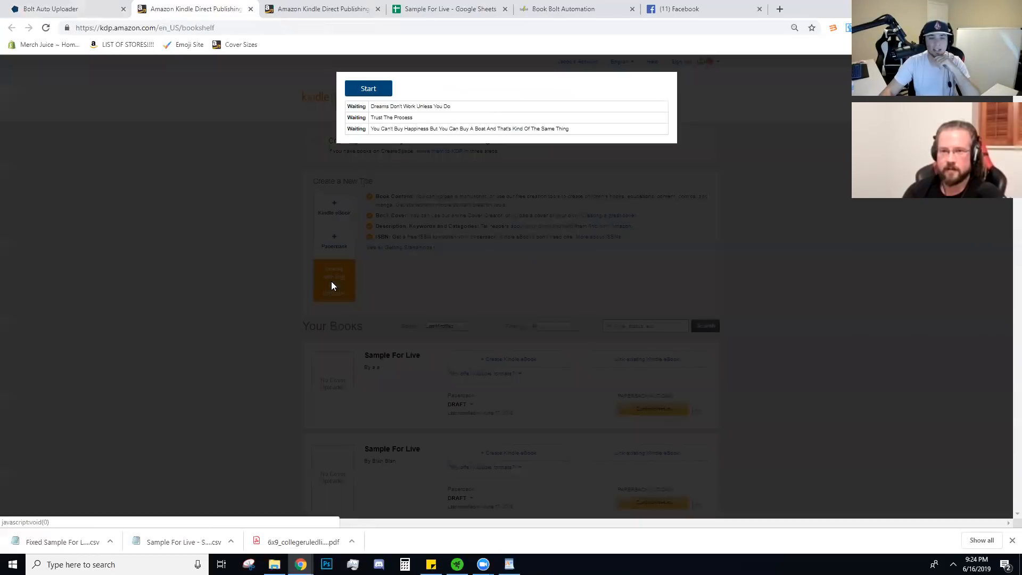
{"action": "left_click", "coordinate": [377, 91]}
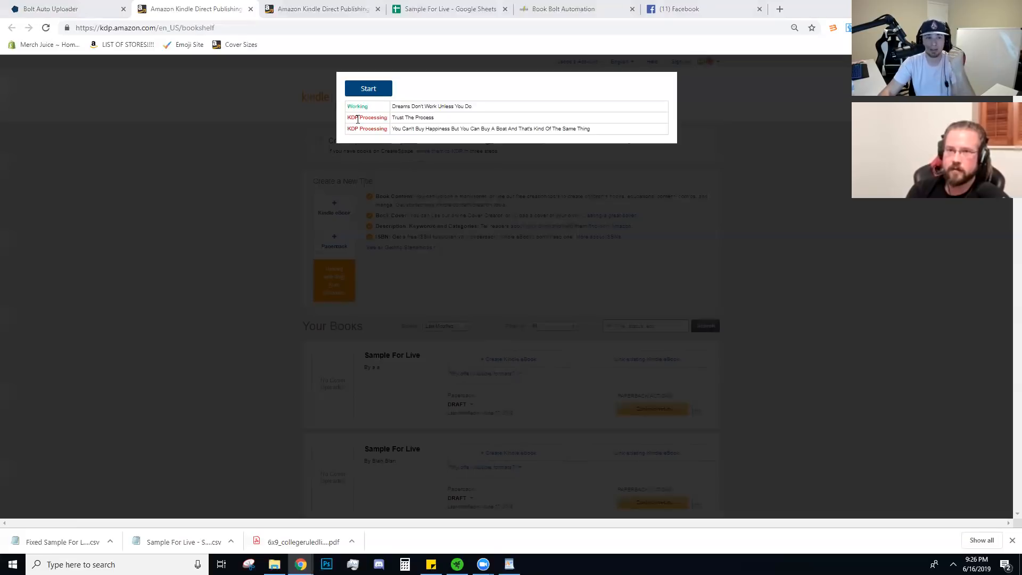
- Examine the uploader's book, print and price settings, and check each title's upload status on the KDP bookshelf
{"action": "left_click", "coordinate": [75, 8]}
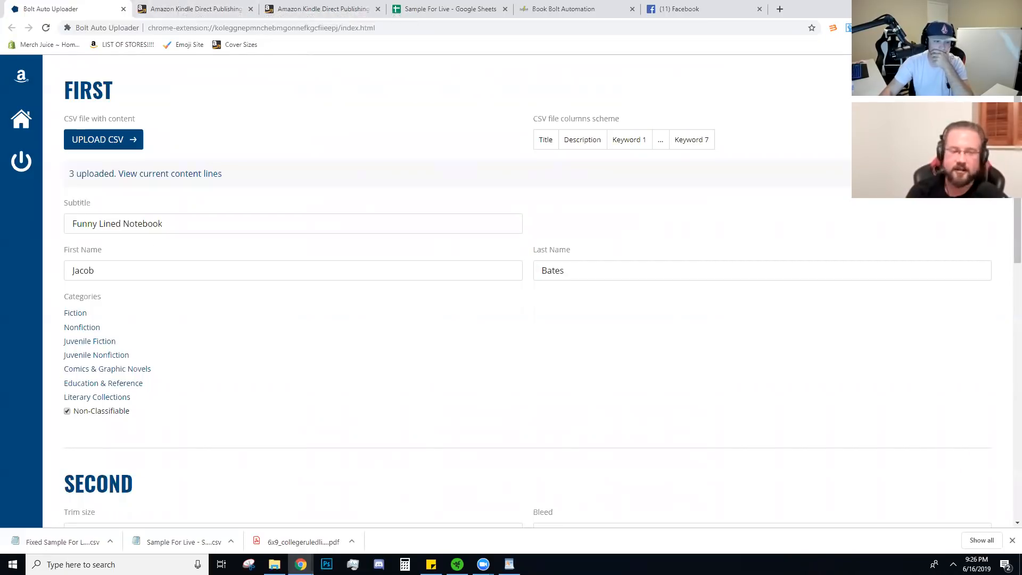
{"action": "scroll", "coordinate": [251, 299], "scroll_direction": "down", "scroll_amount": 6}
{"action": "scroll", "coordinate": [266, 287], "scroll_direction": "down", "scroll_amount": 5}
{"action": "scroll", "coordinate": [335, 269], "scroll_direction": "up", "scroll_amount": 4}
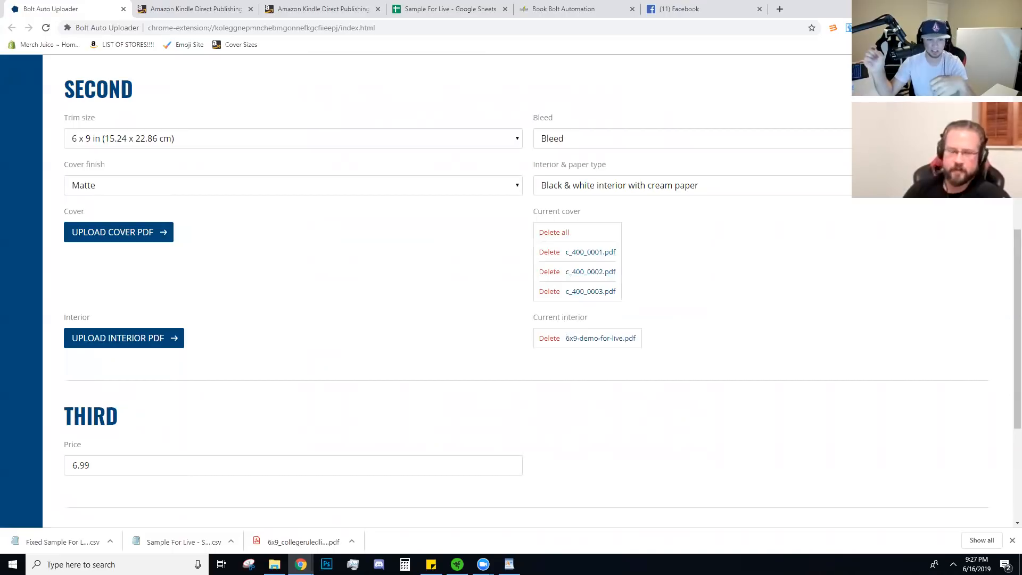
{"action": "left_click", "coordinate": [205, 8]}
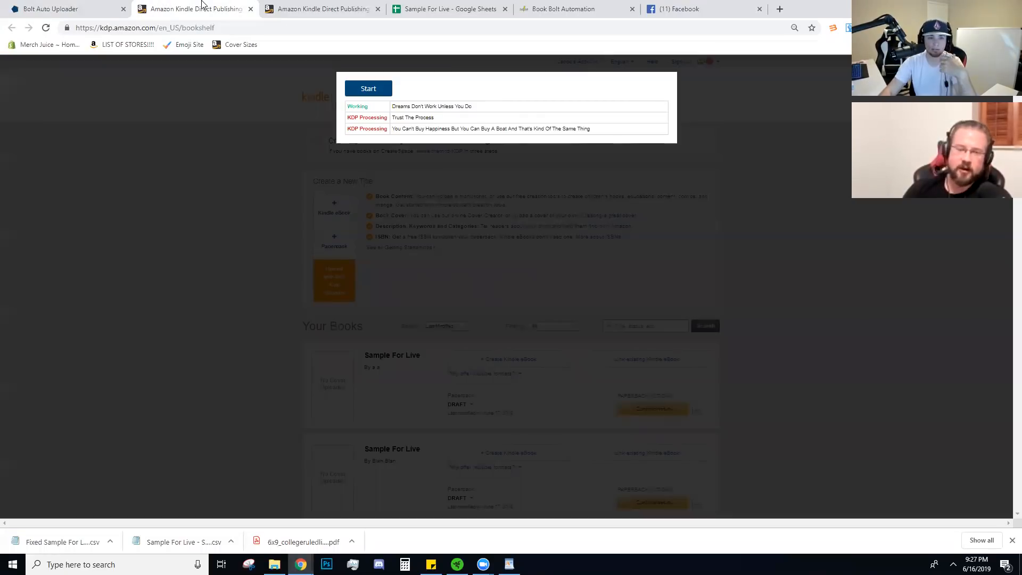
{"action": "left_click", "coordinate": [107, 9]}
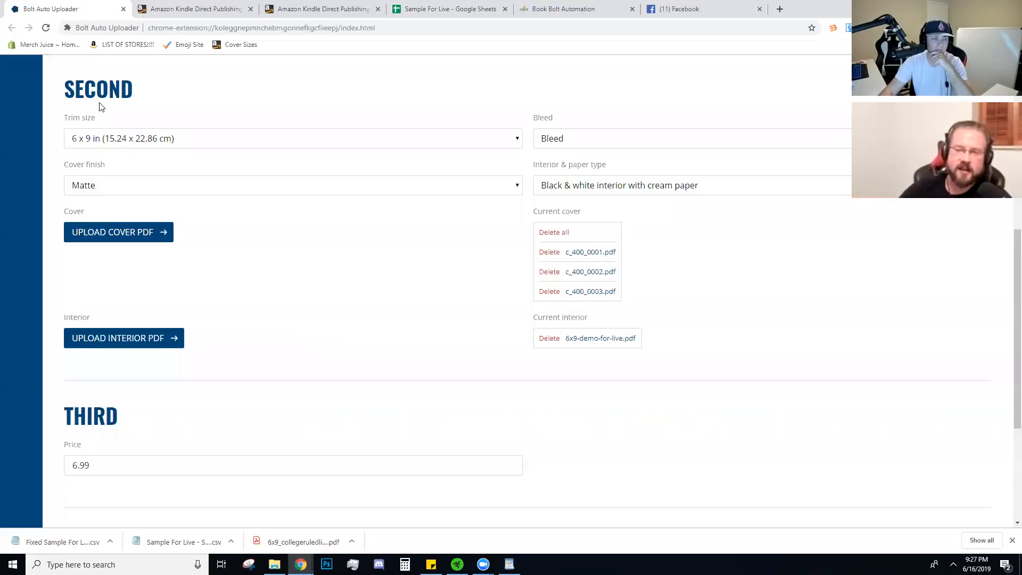
{"action": "left_click", "coordinate": [178, 8]}
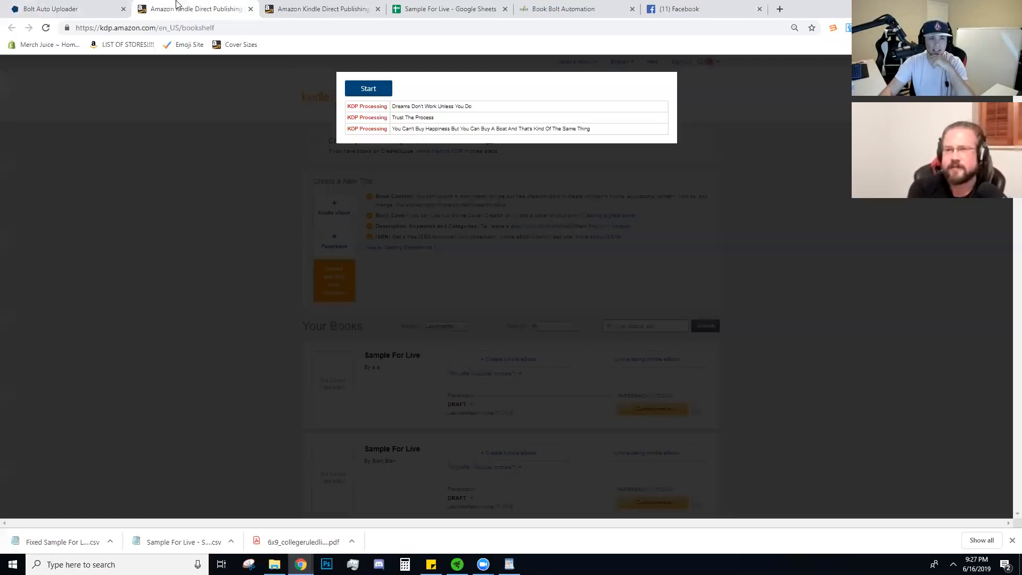
{"action": "left_click", "coordinate": [88, 7]}
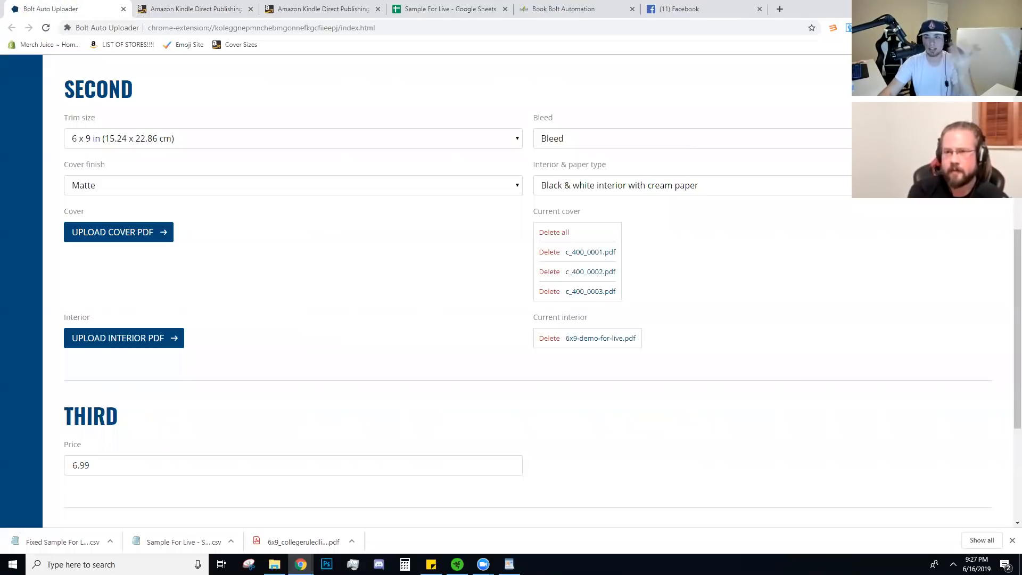
{"action": "key", "text": "super+d"}
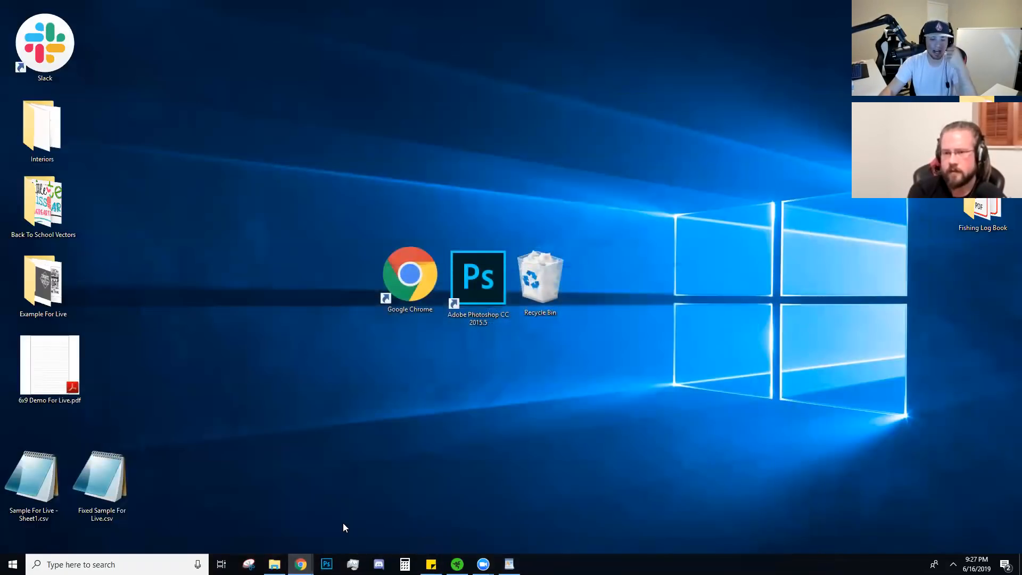
{"action": "left_click", "coordinate": [291, 493]}
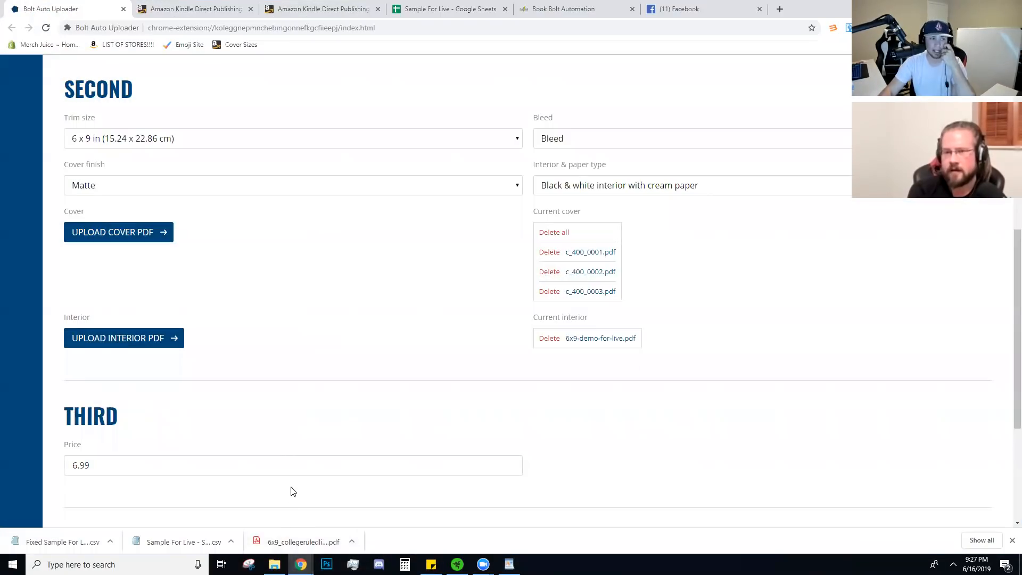